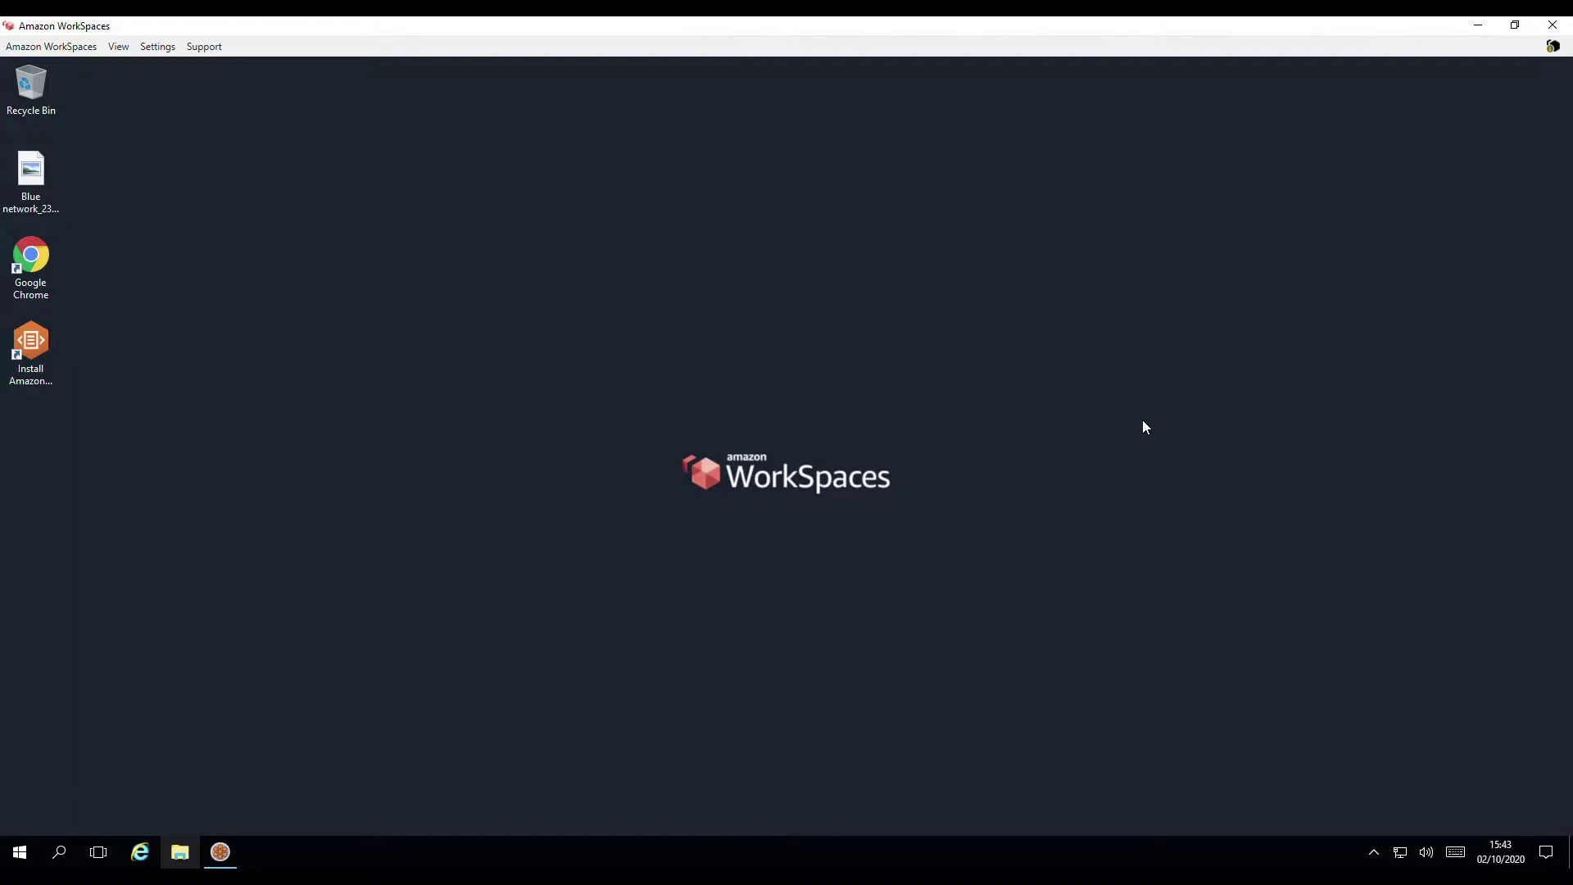
In iBase, list All Charting Schemes: Charting Scheme No Pictures and General Charting Scheme.
{"action": "left_click", "coordinate": [228, 852]}
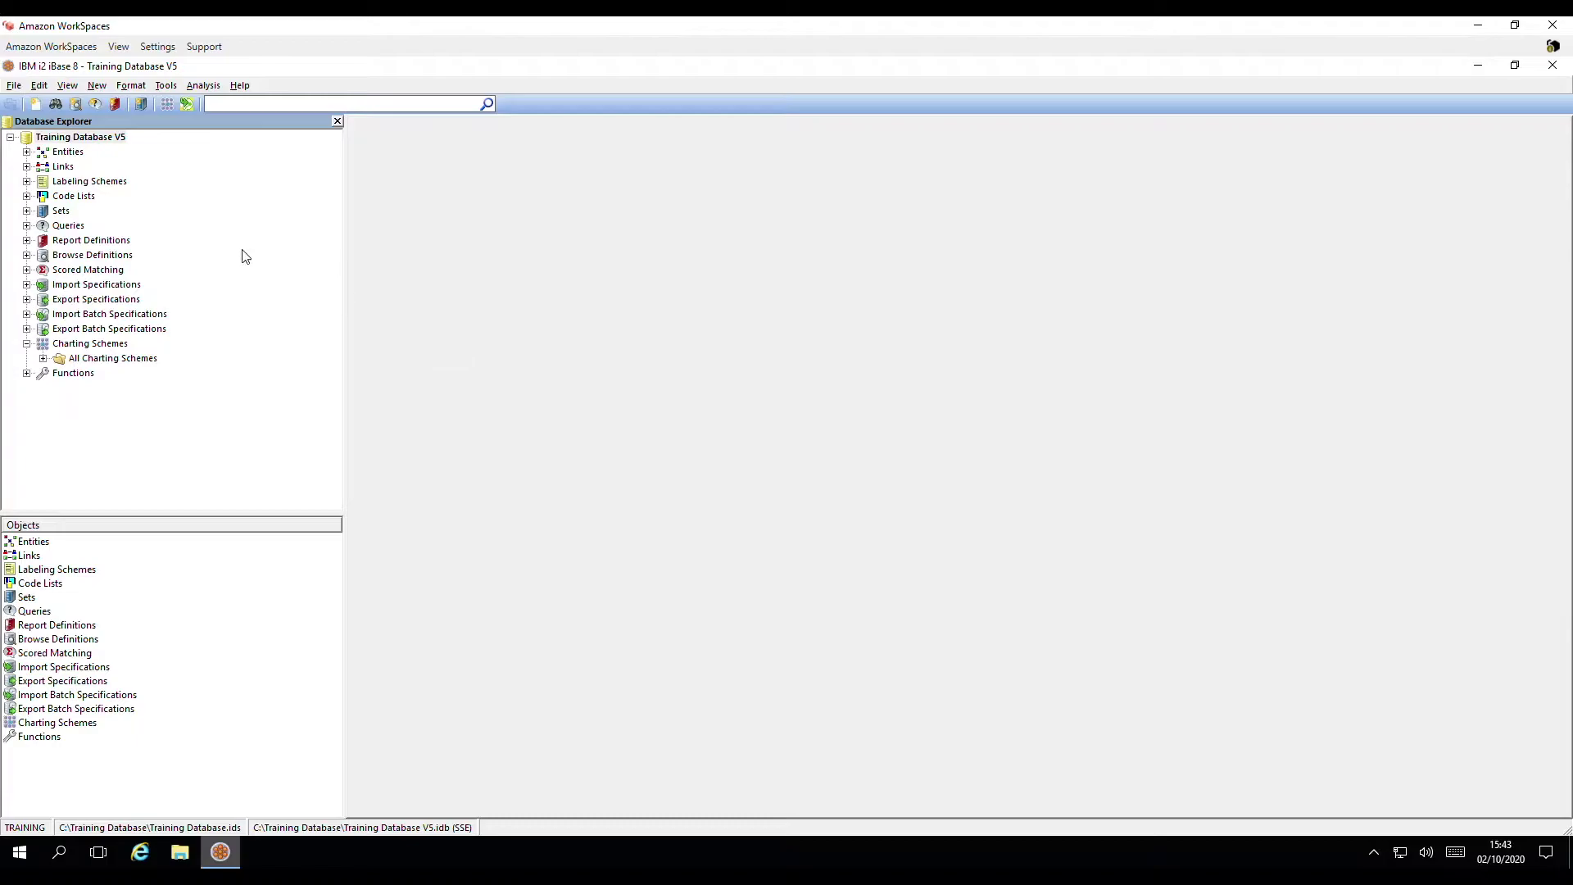
{"action": "left_click", "coordinate": [114, 182]}
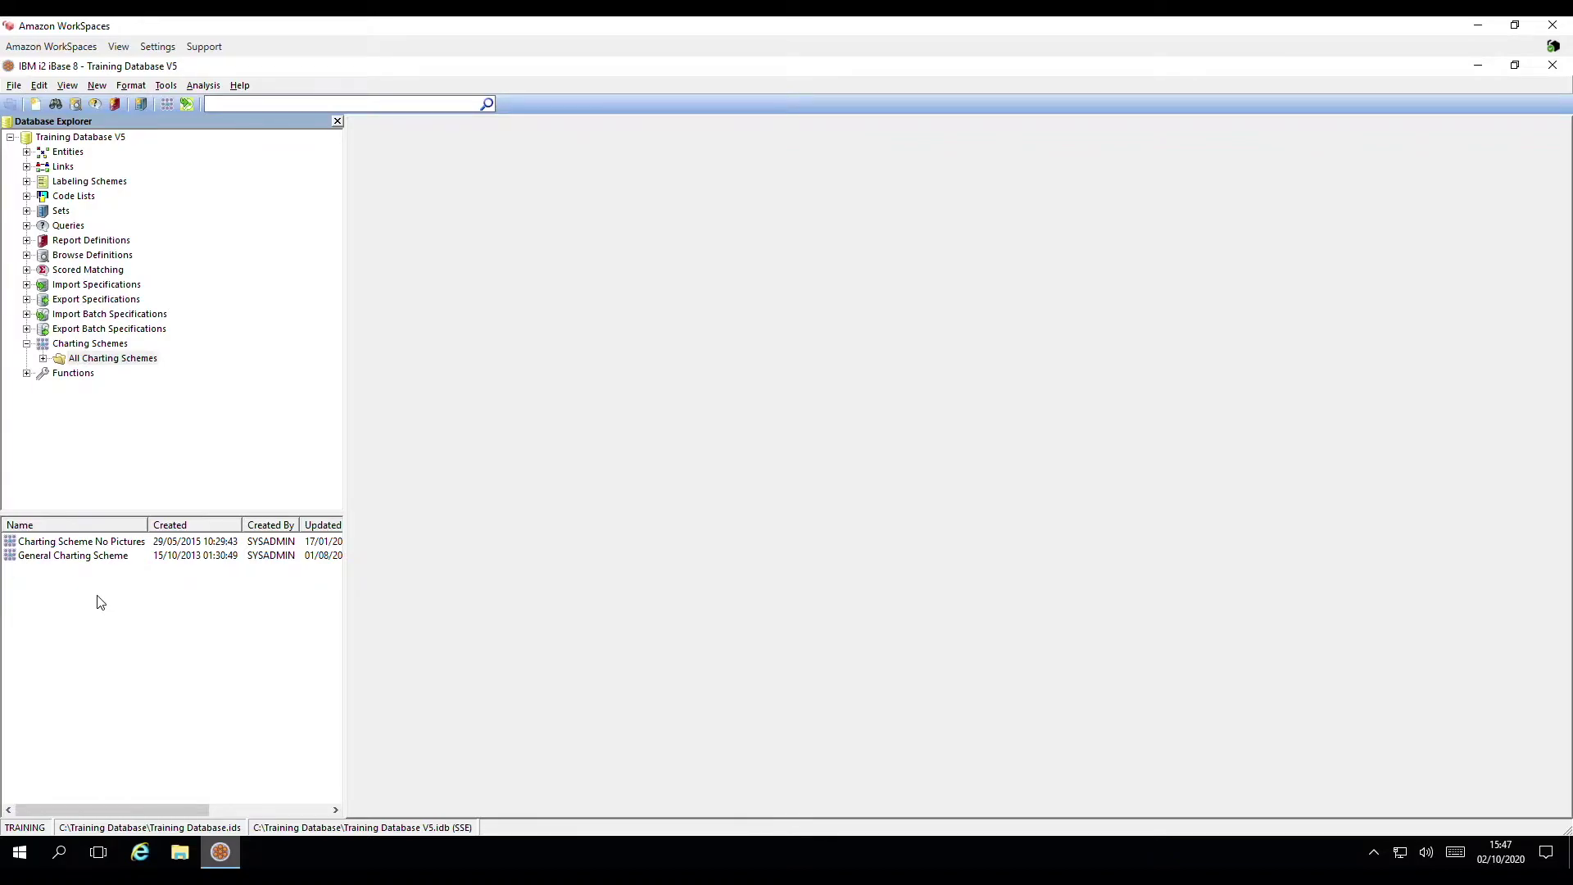
{"action": "left_click", "coordinate": [201, 86]}
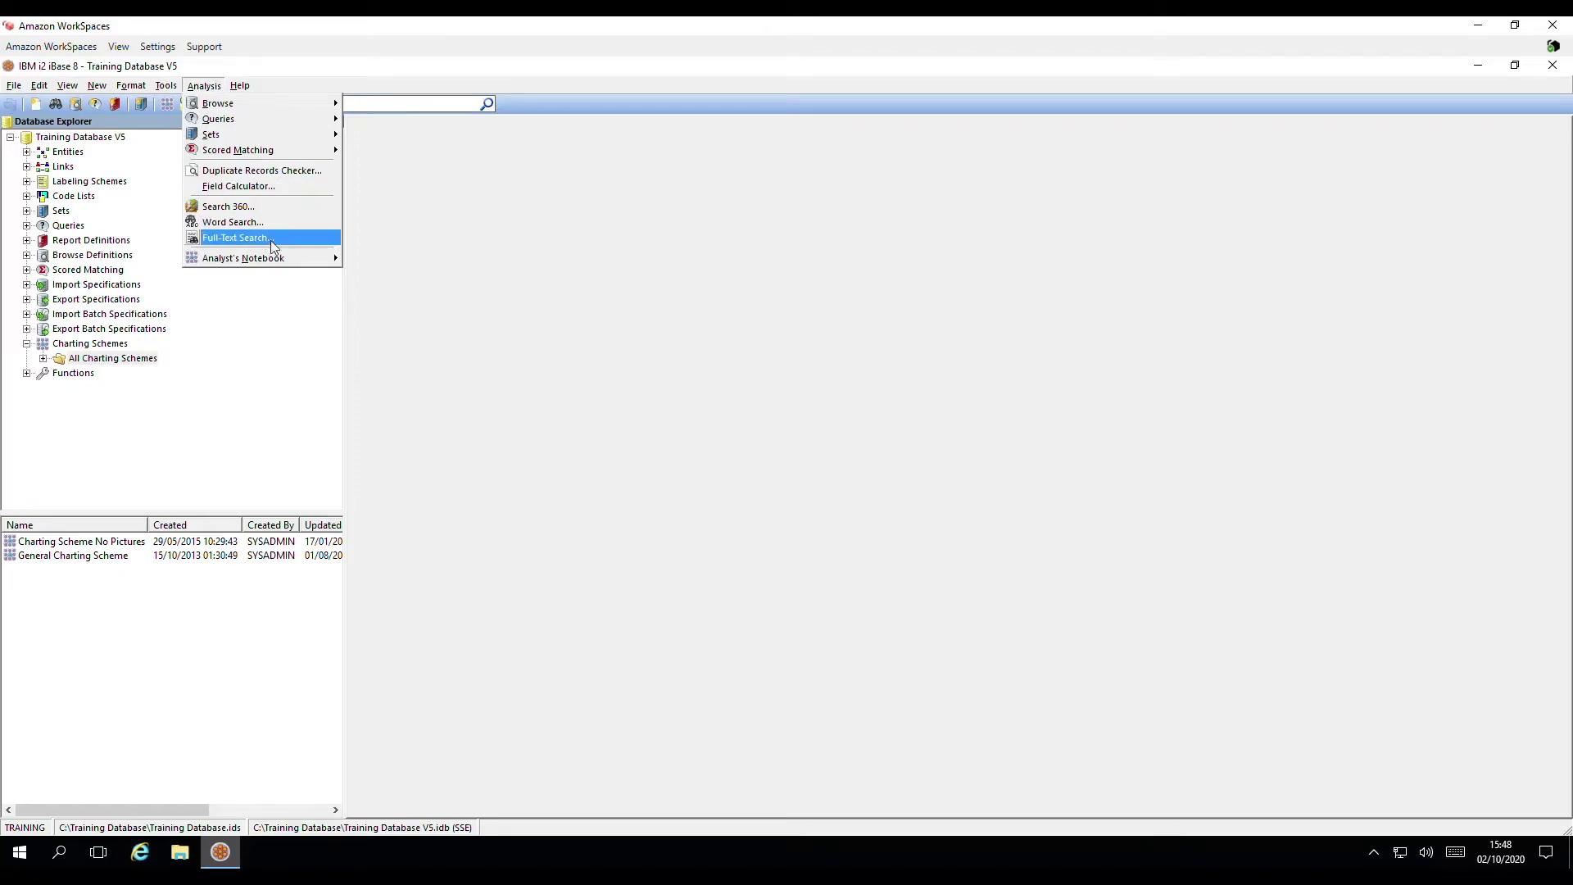
Start Analyst's Notebook from iBase on Training Database V5 and maximize the blank Chart1.
{"action": "mouse_move", "coordinate": [286, 259]}
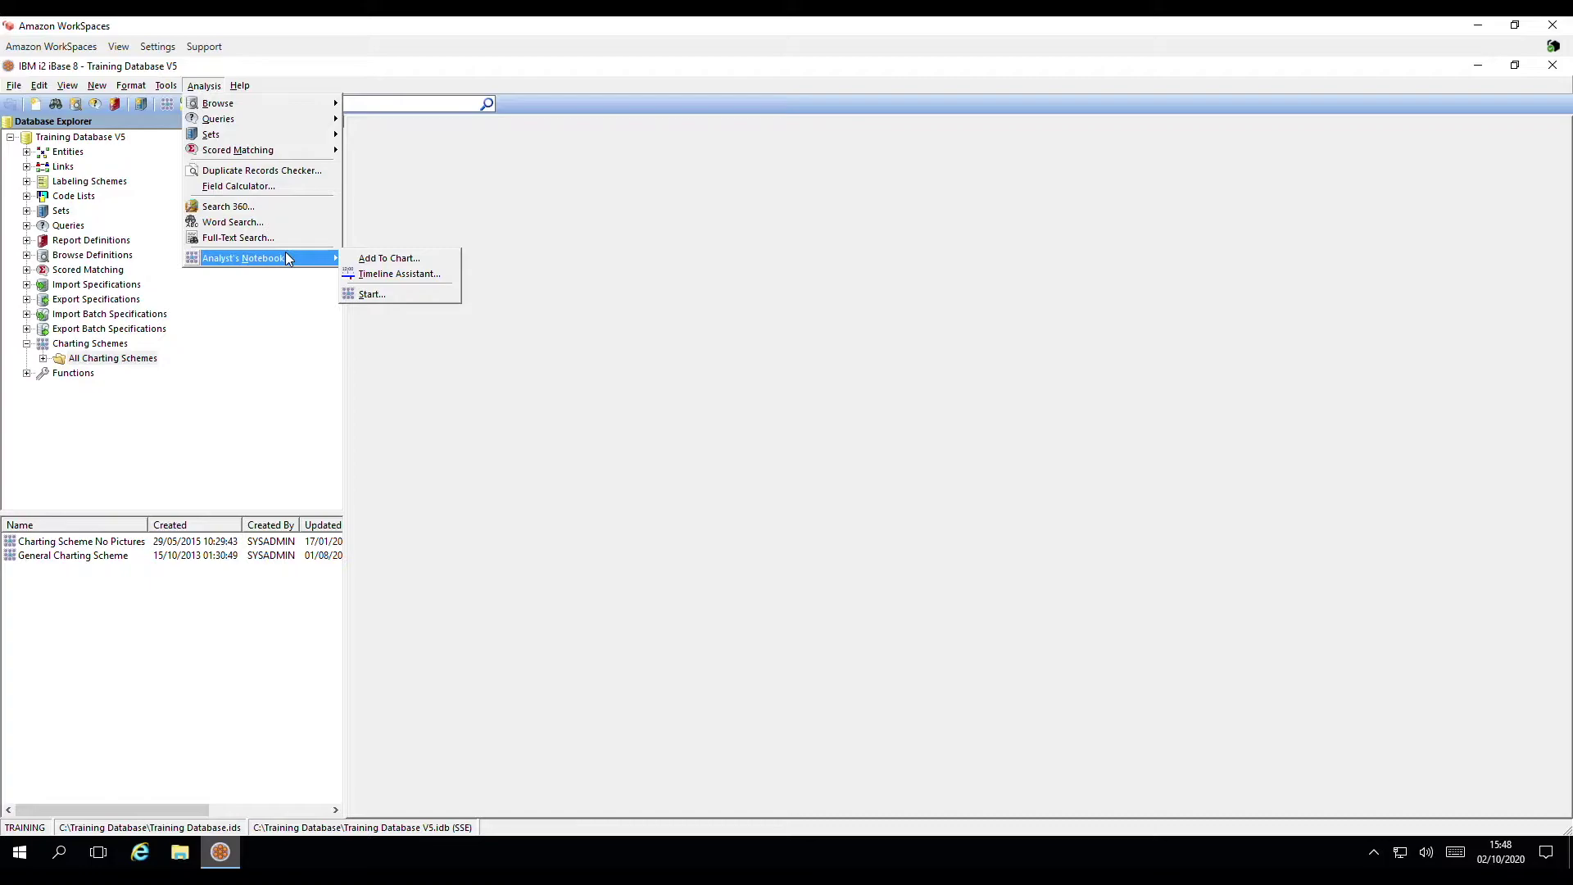
{"action": "left_click", "coordinate": [411, 295]}
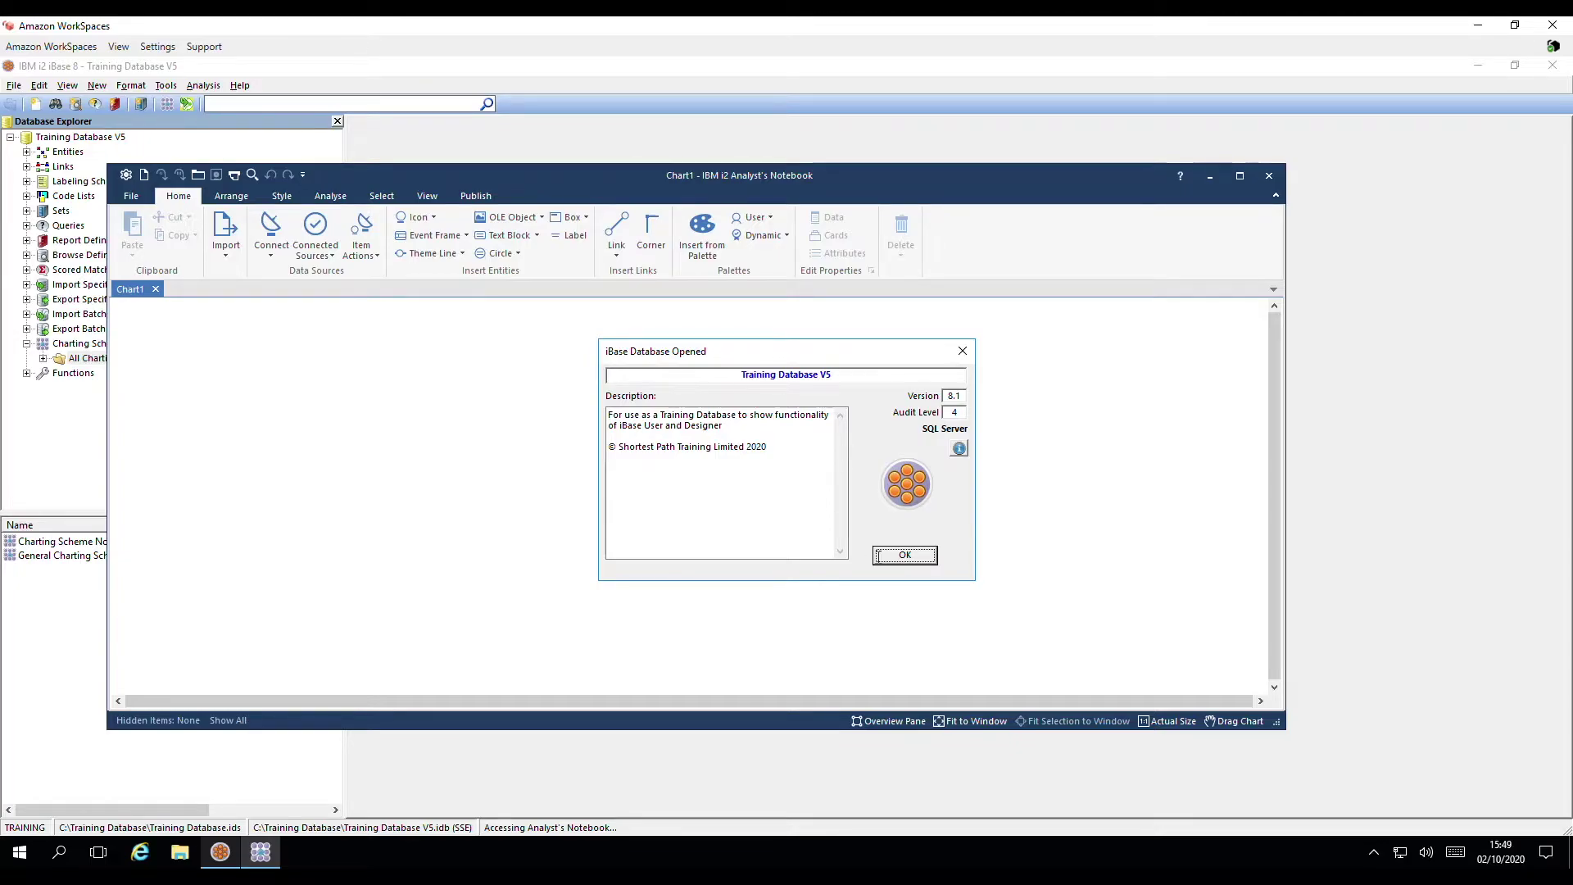
{"action": "left_click", "coordinate": [905, 555]}
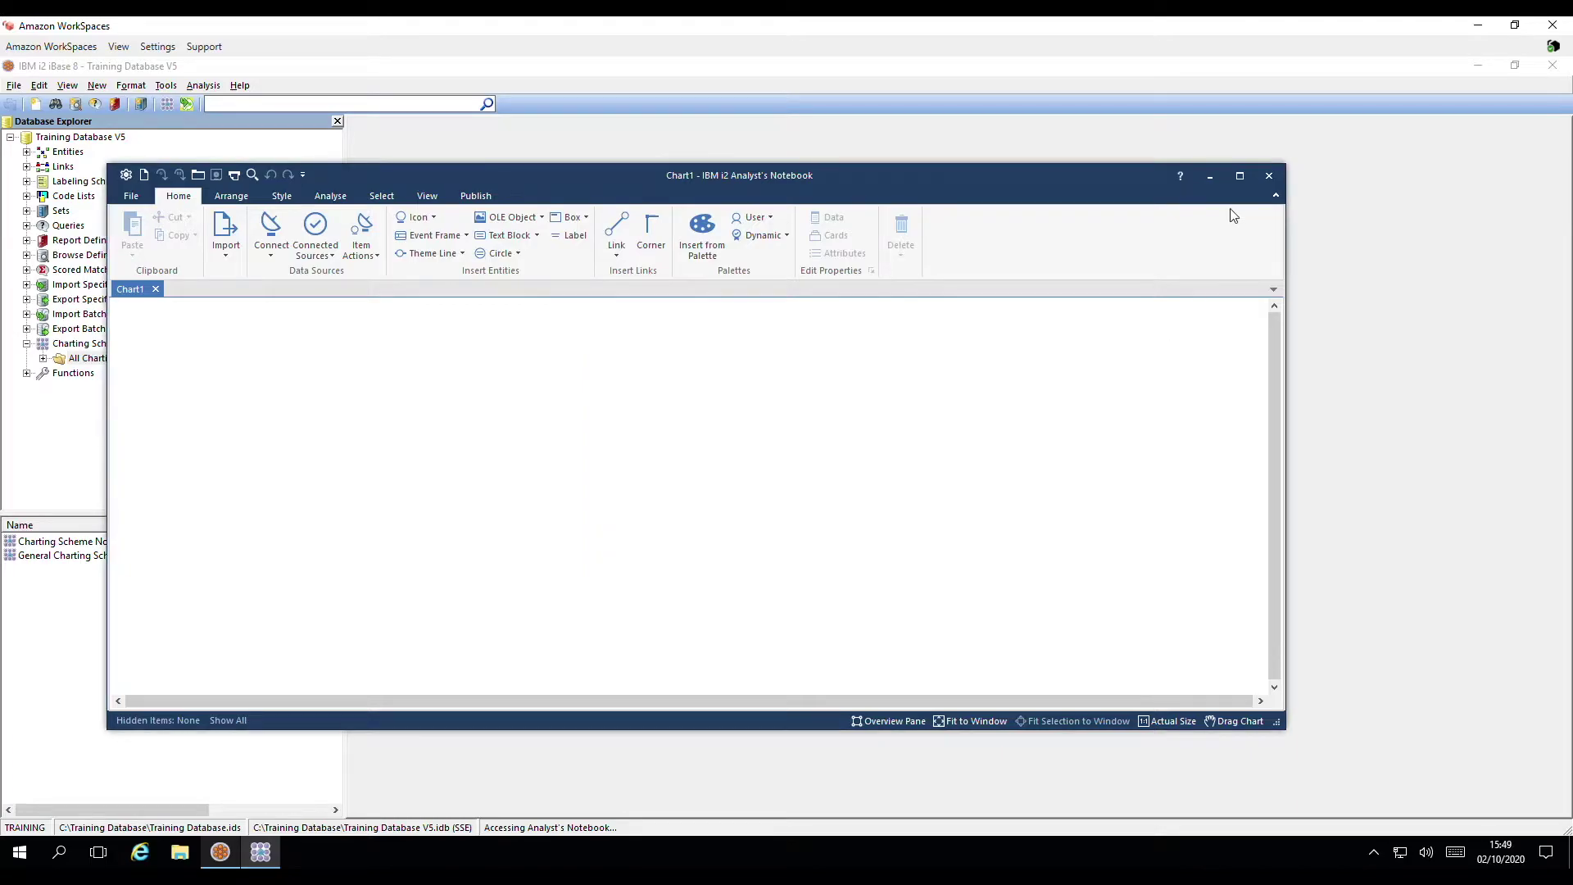
{"action": "left_click", "coordinate": [1242, 178]}
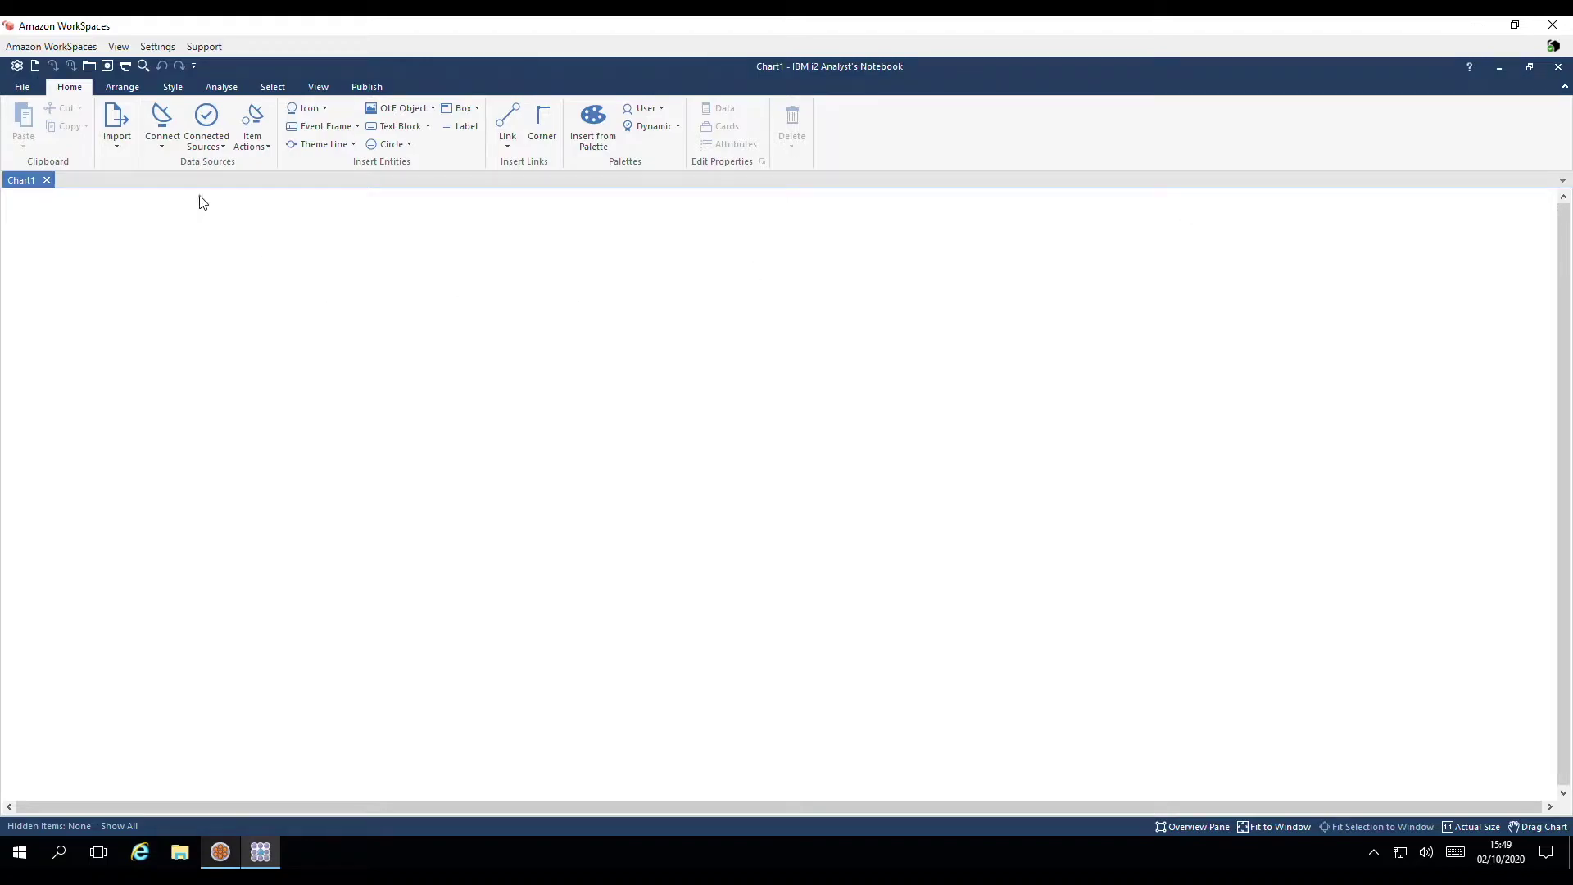
Open the Data Sources pane and keep Timeline Charting as the Association & Timeline preset.
{"action": "left_click", "coordinate": [153, 138]}
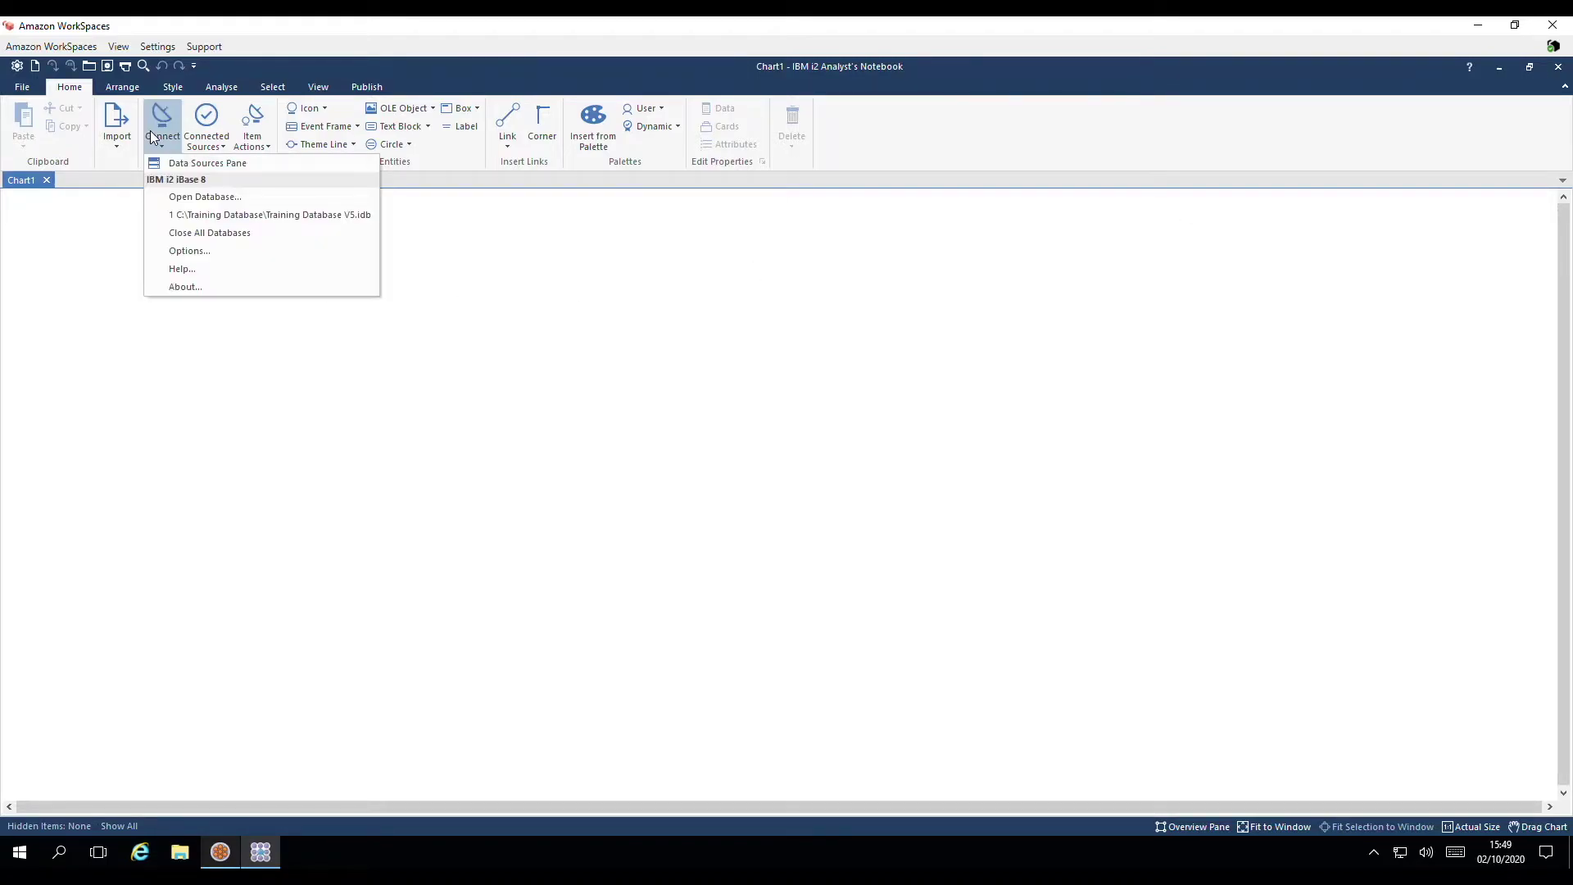
{"action": "left_click", "coordinate": [266, 164]}
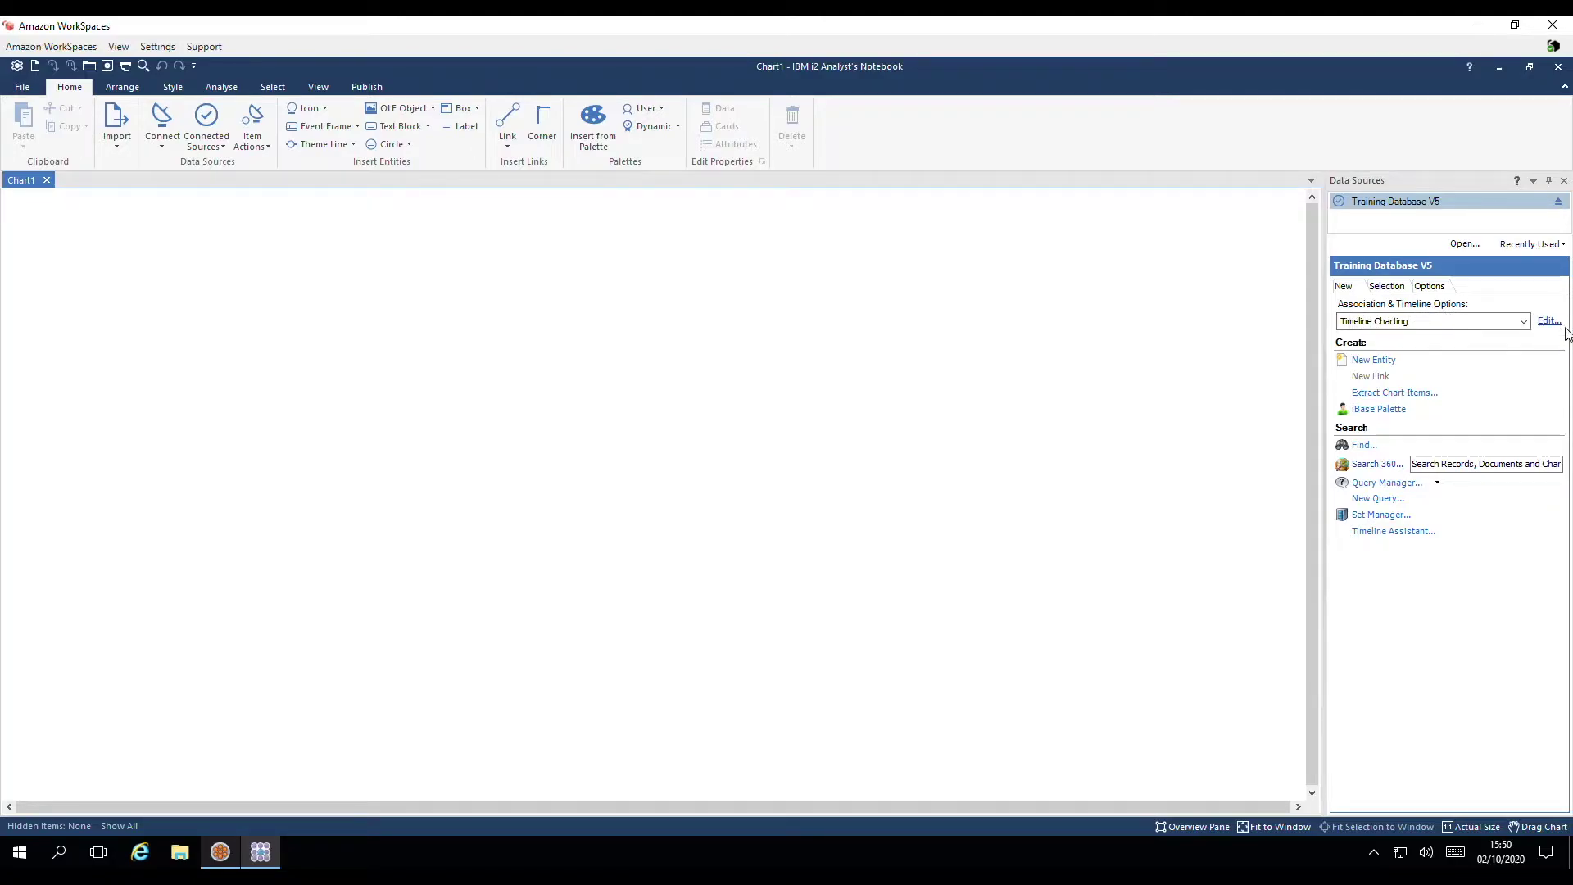
{"action": "left_click", "coordinate": [1524, 322]}
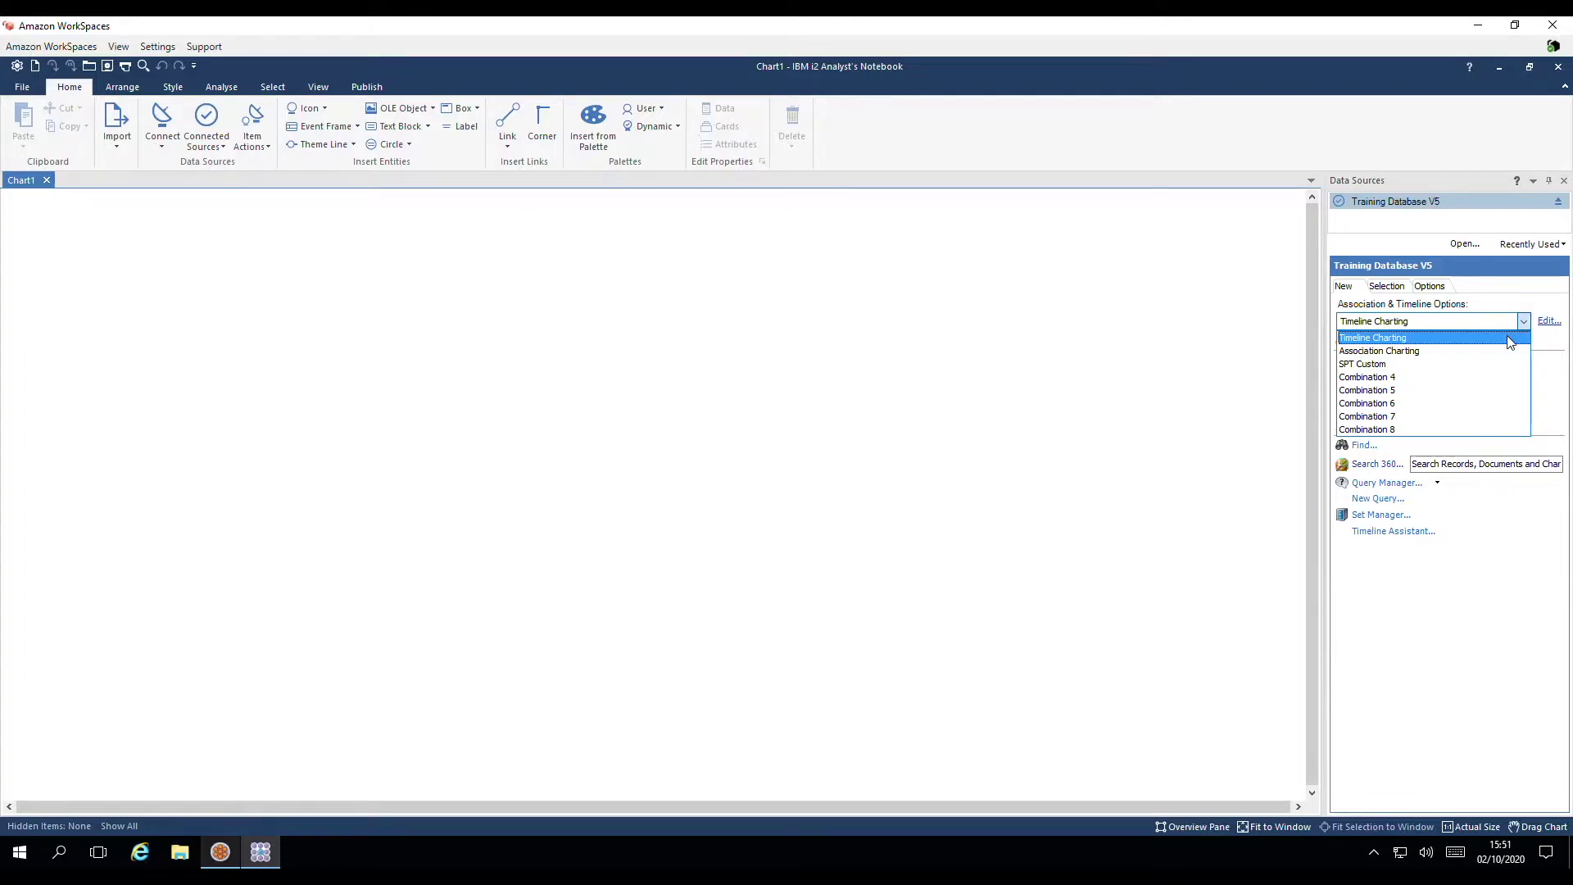
{"action": "left_click", "coordinate": [1510, 341]}
Accept the Timeline Charting preset settings unchanged and start a blank New Query.
{"action": "left_click", "coordinate": [1551, 322]}
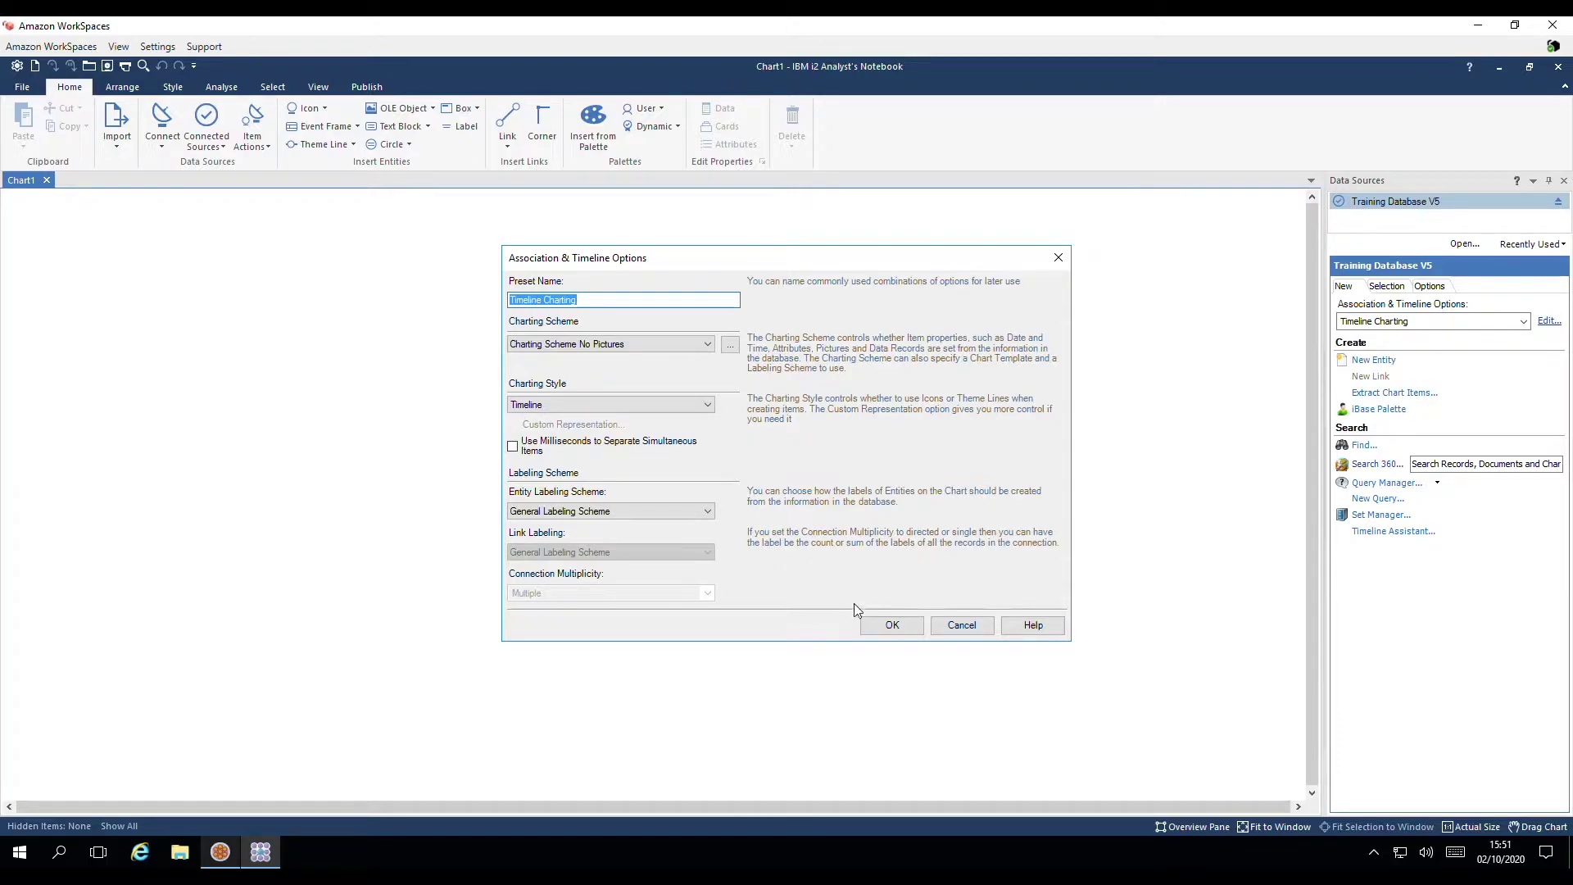
{"action": "left_click", "coordinate": [880, 627]}
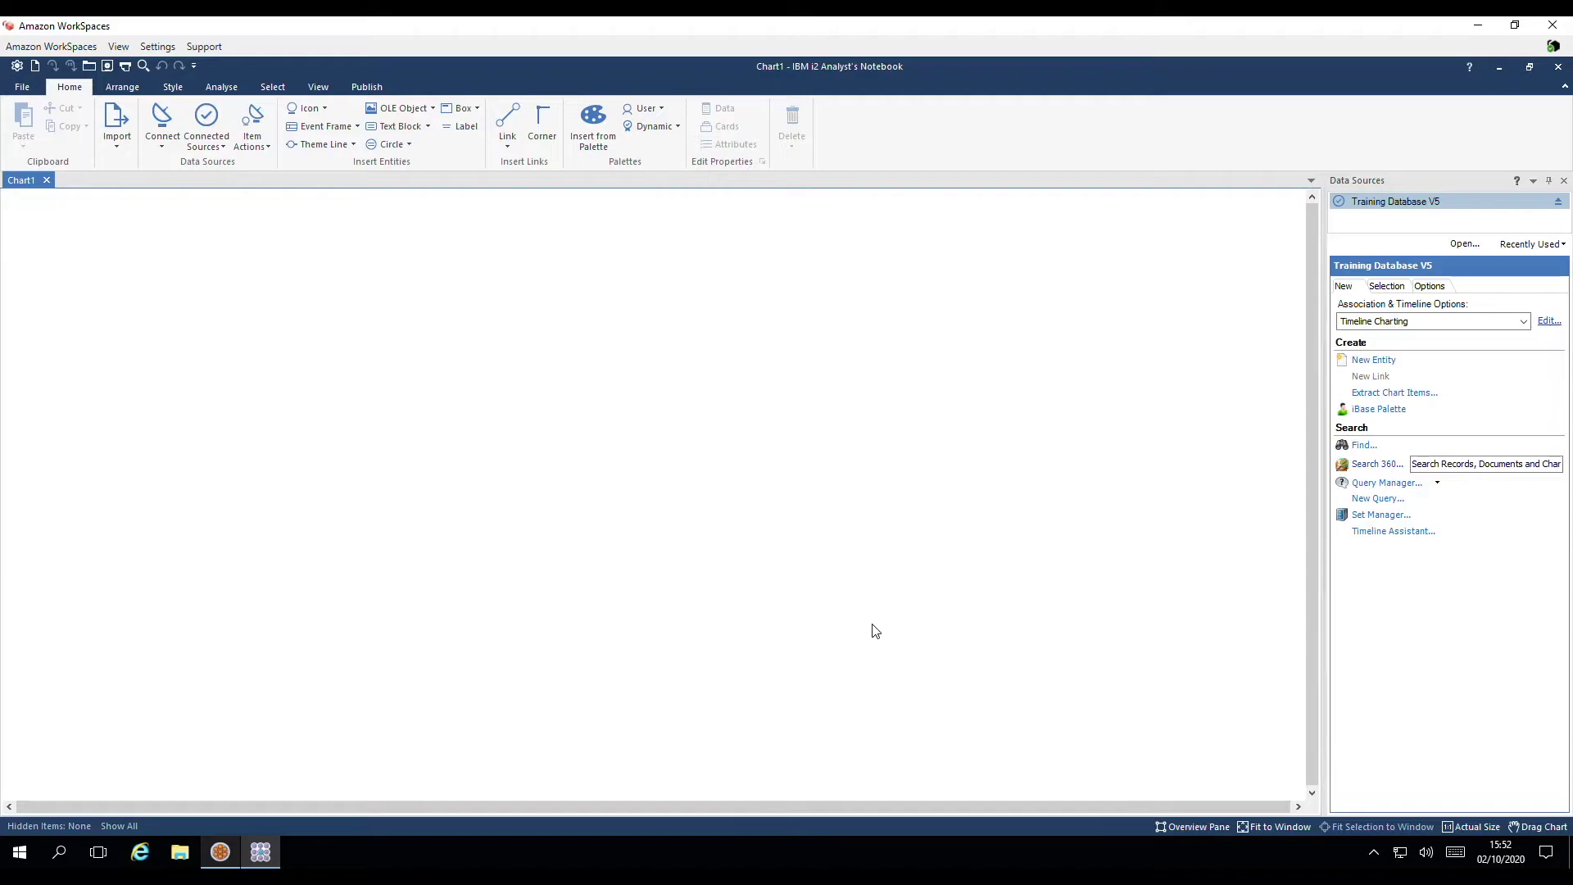
{"action": "left_click", "coordinate": [1385, 501]}
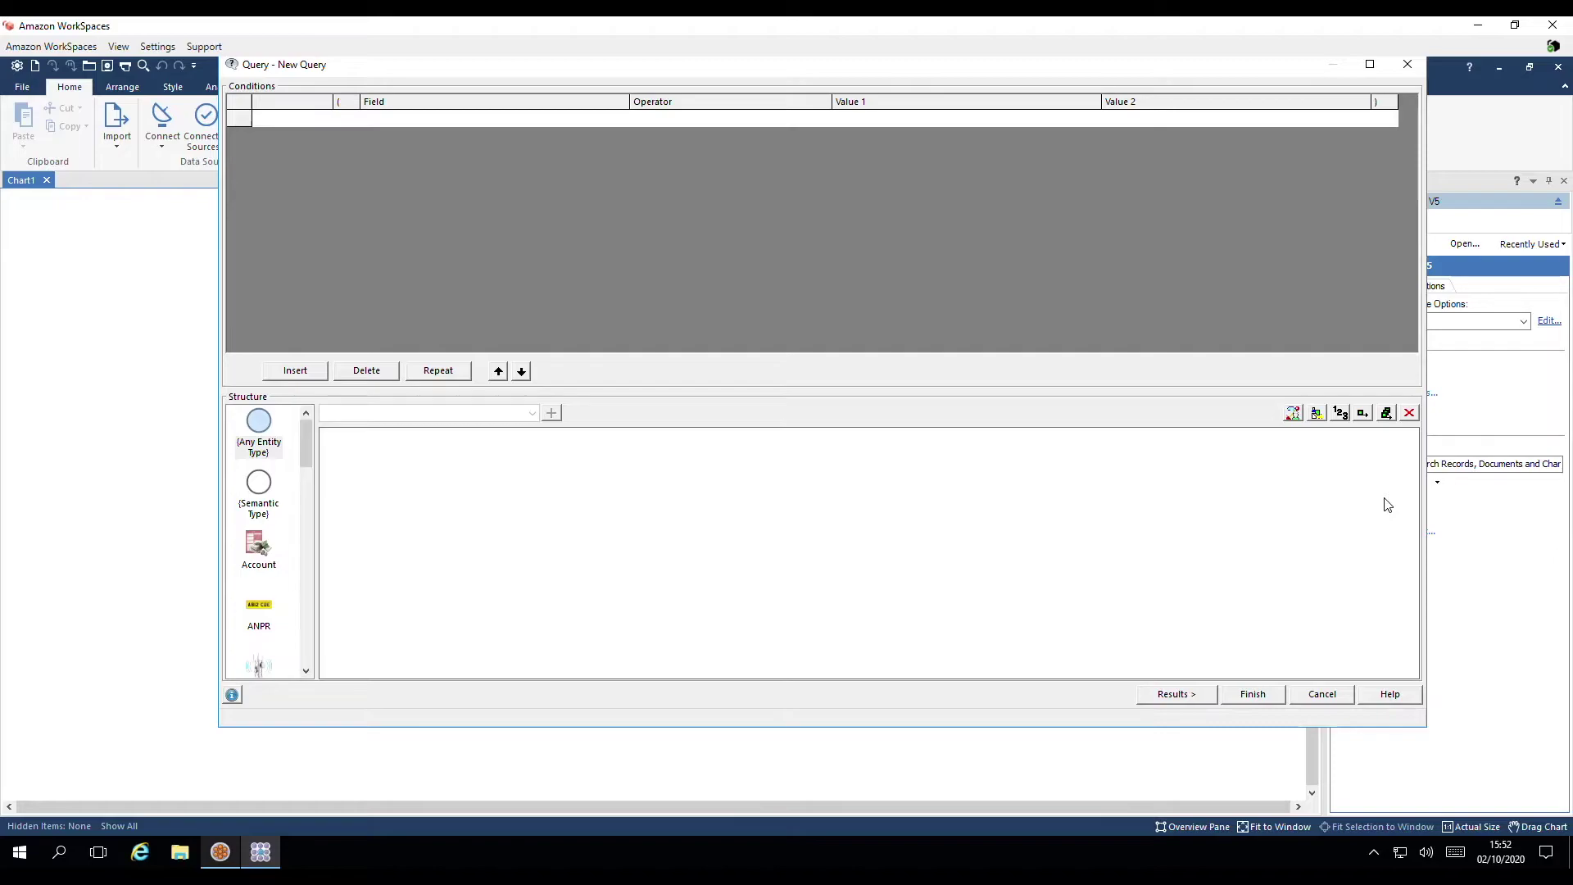
Place User Name and Message entities in the query and link them with Messaged.
{"action": "left_click_drag", "start_coordinate": [306, 442], "coordinate": [316, 590]}
{"action": "scroll", "coordinate": [264, 594], "scroll_direction": "down", "scroll_amount": 5}
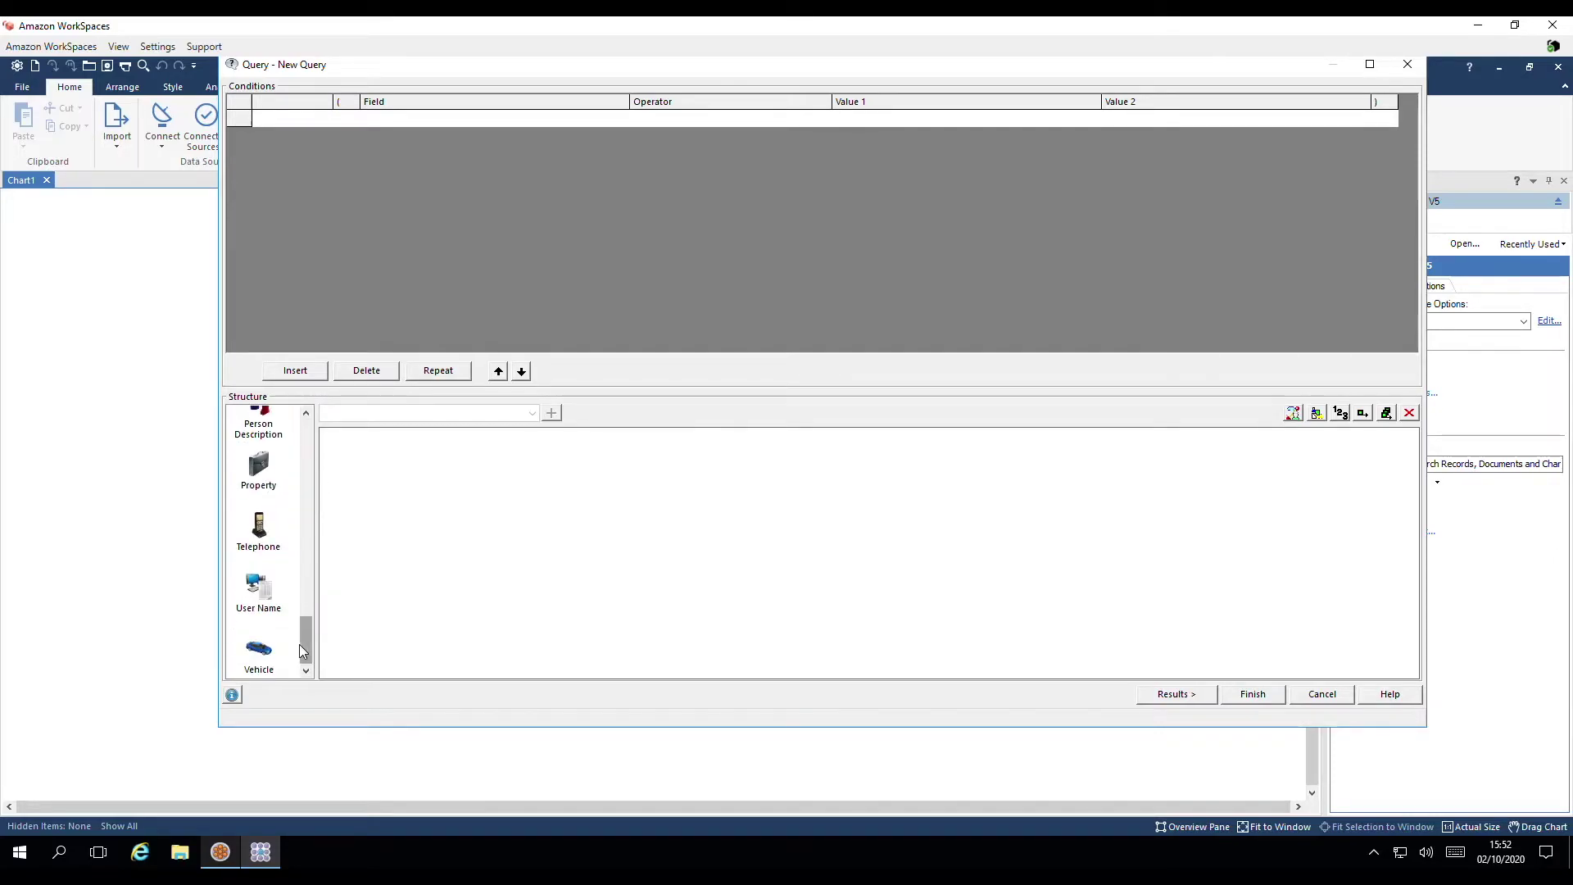
{"action": "left_click_drag", "start_coordinate": [264, 594], "coordinate": [455, 565]}
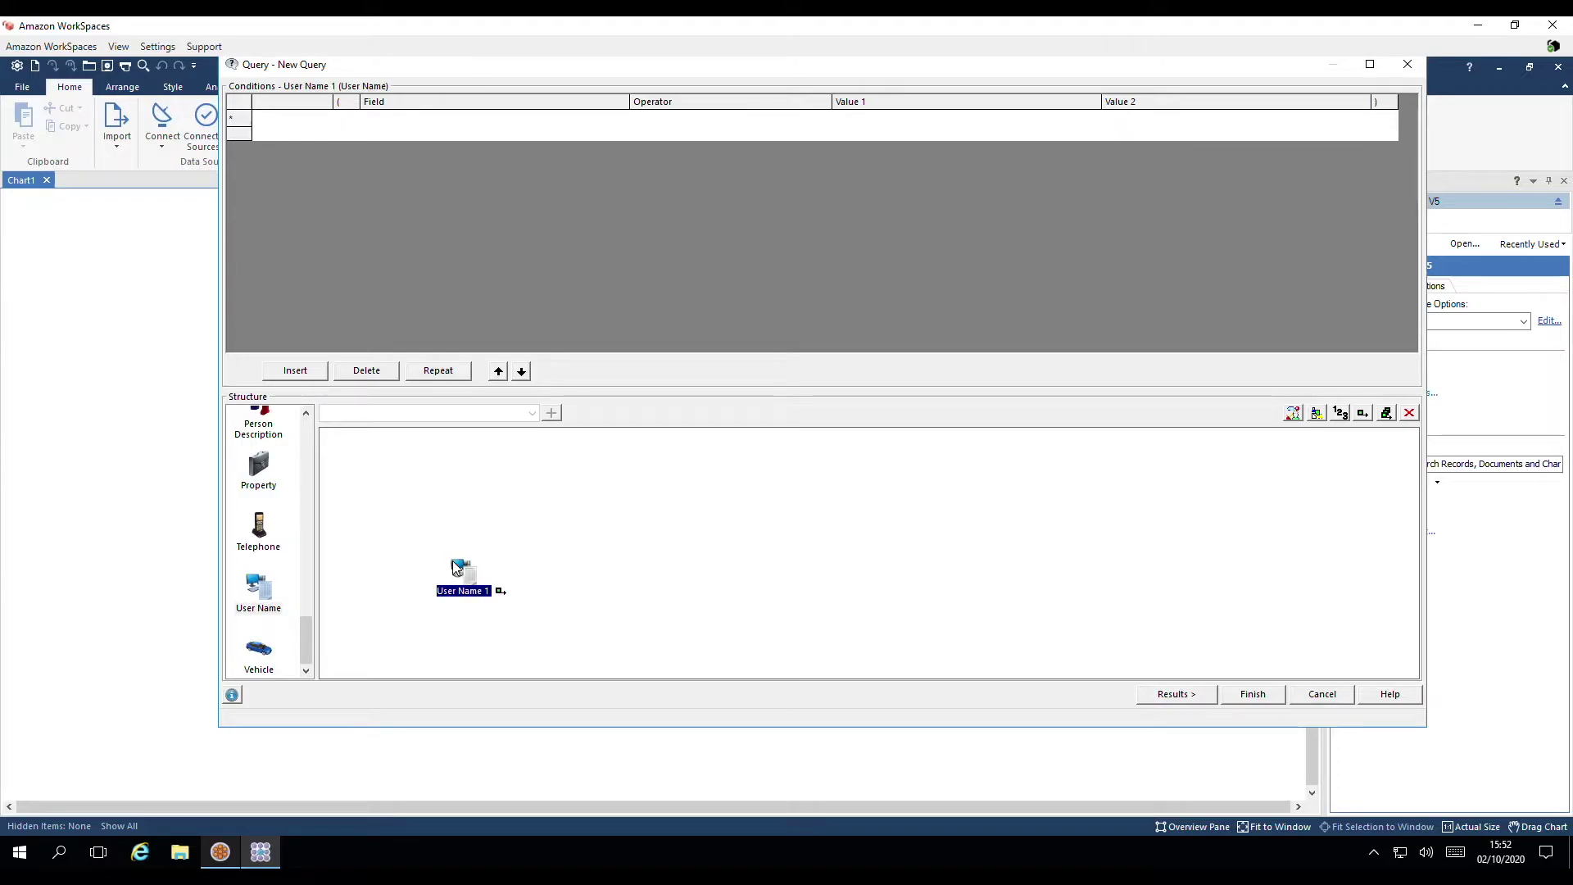
{"action": "scroll", "coordinate": [262, 590], "scroll_direction": "up", "scroll_amount": 5}
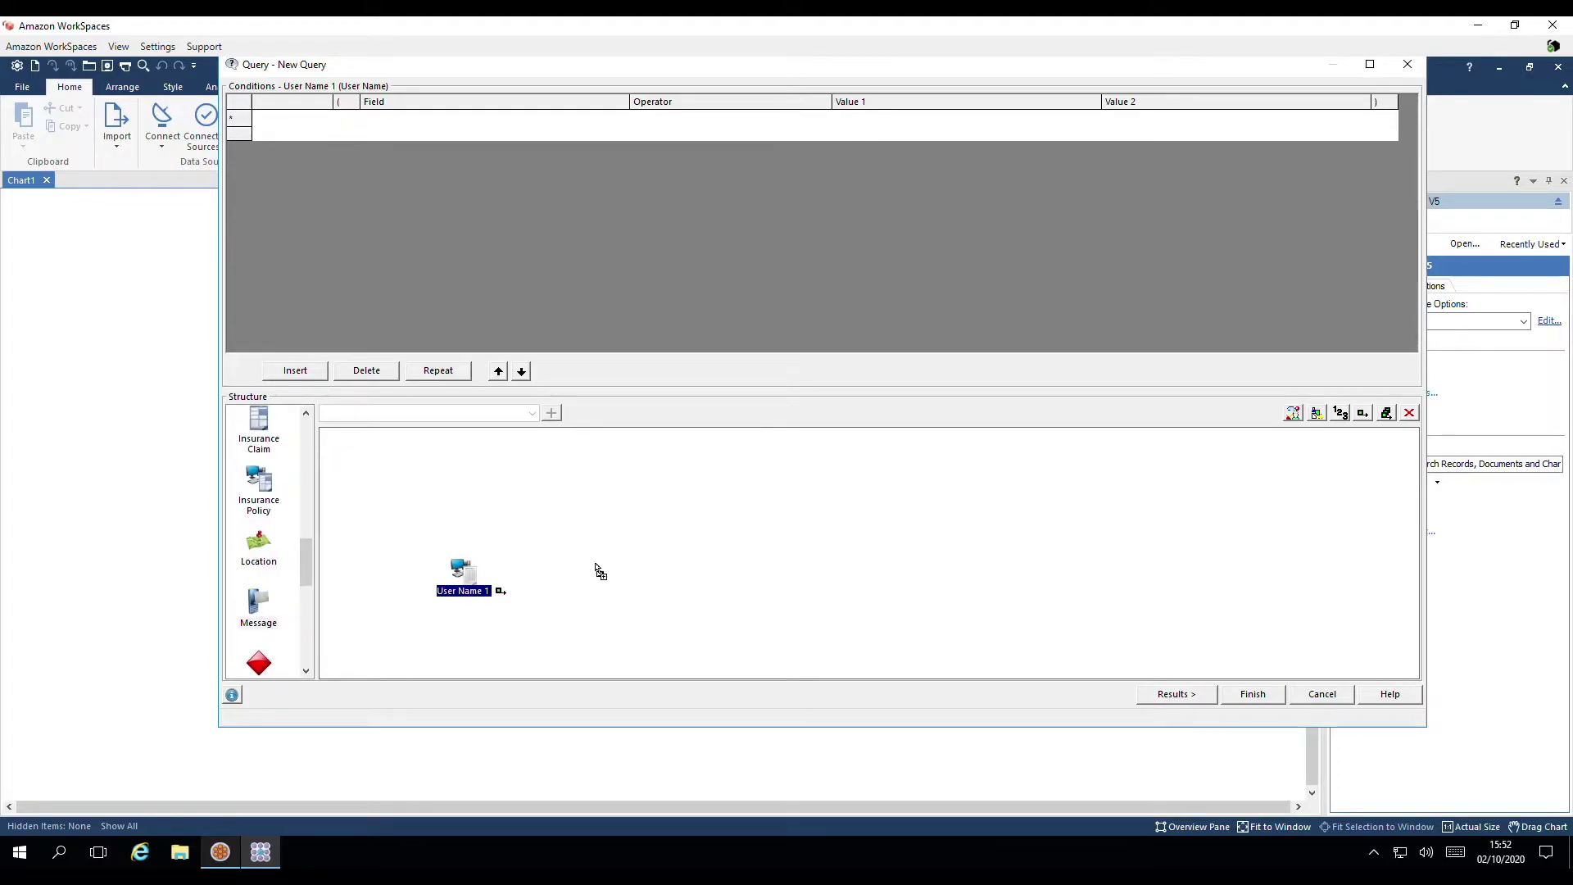
{"action": "left_click_drag", "start_coordinate": [598, 580], "coordinate": [601, 589]}
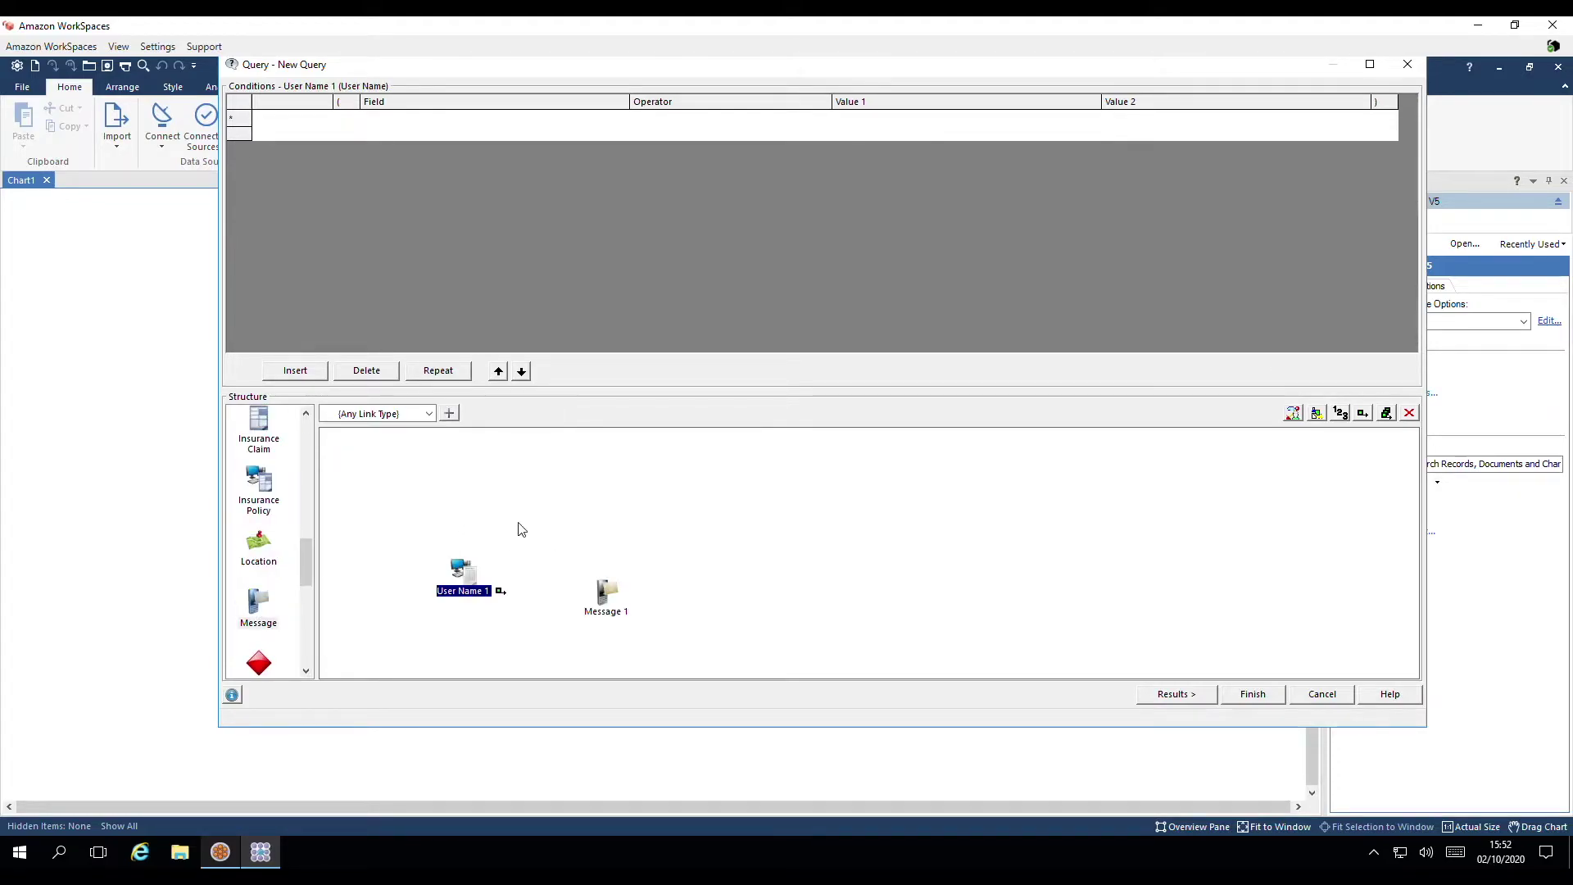
{"action": "left_click", "coordinate": [429, 413]}
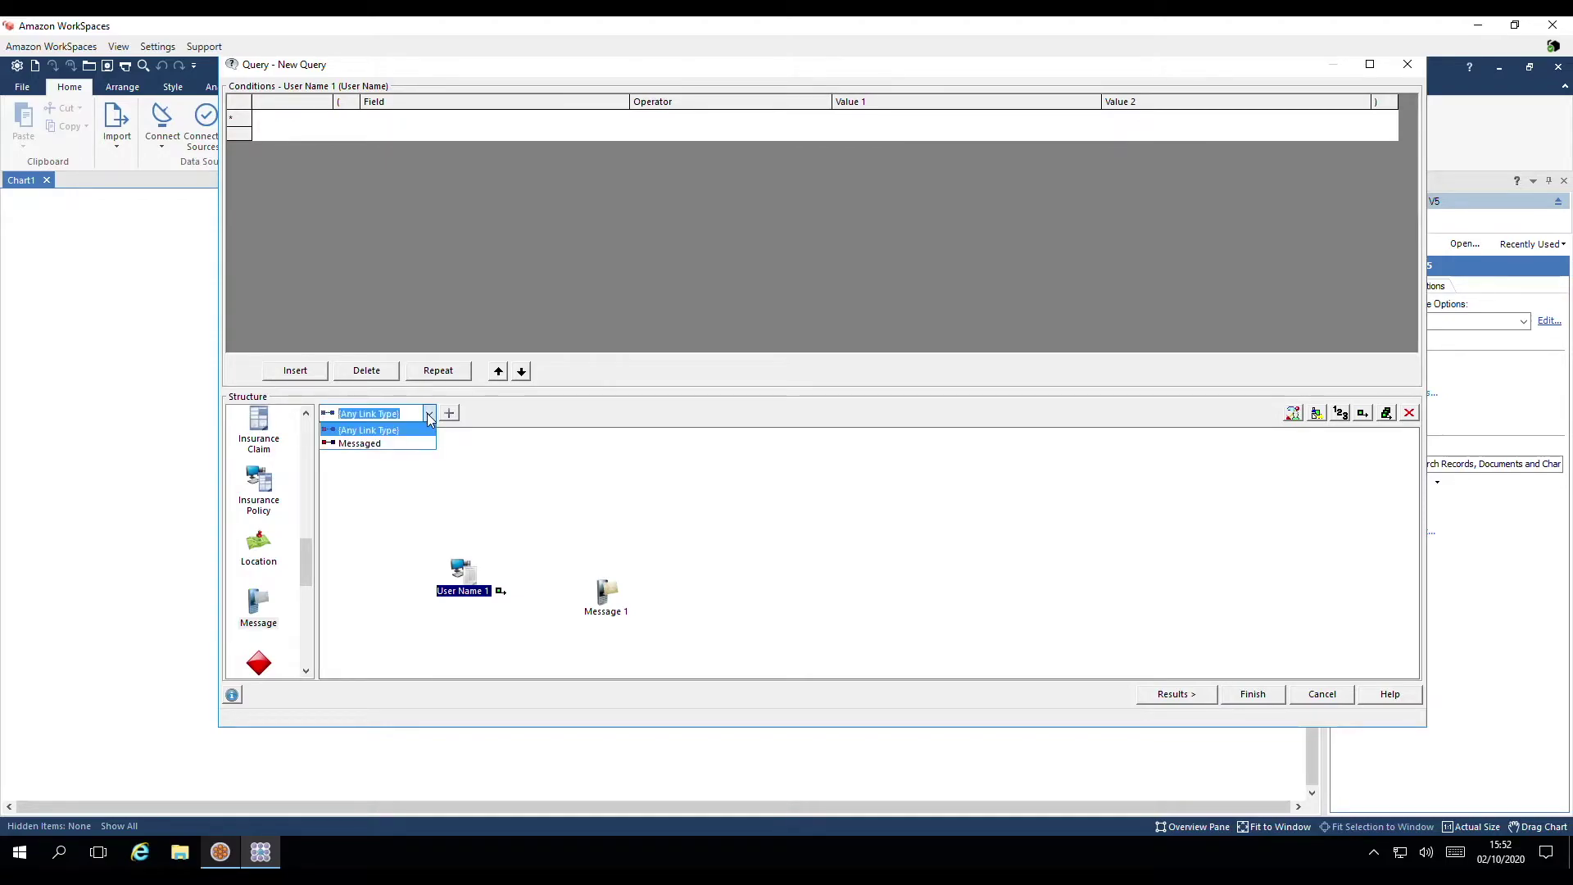
{"action": "left_click", "coordinate": [394, 444]}
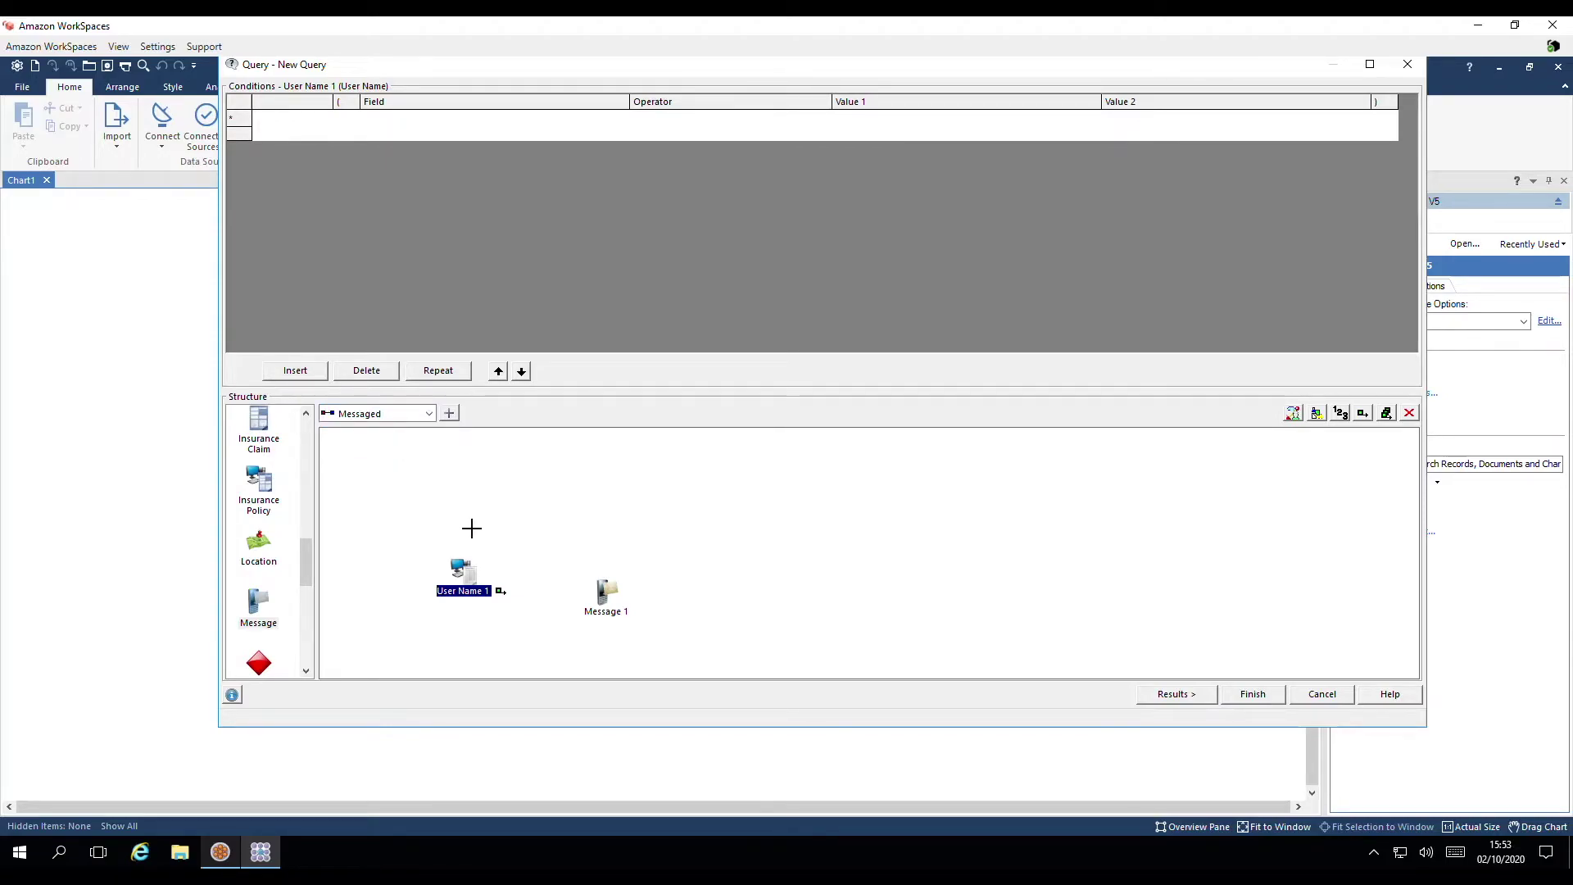
{"action": "left_click_drag", "start_coordinate": [469, 573], "coordinate": [616, 580]}
Give Message 1 the condition Content contains 'wikileak' and view the two matching results.
{"action": "left_click", "coordinate": [616, 585]}
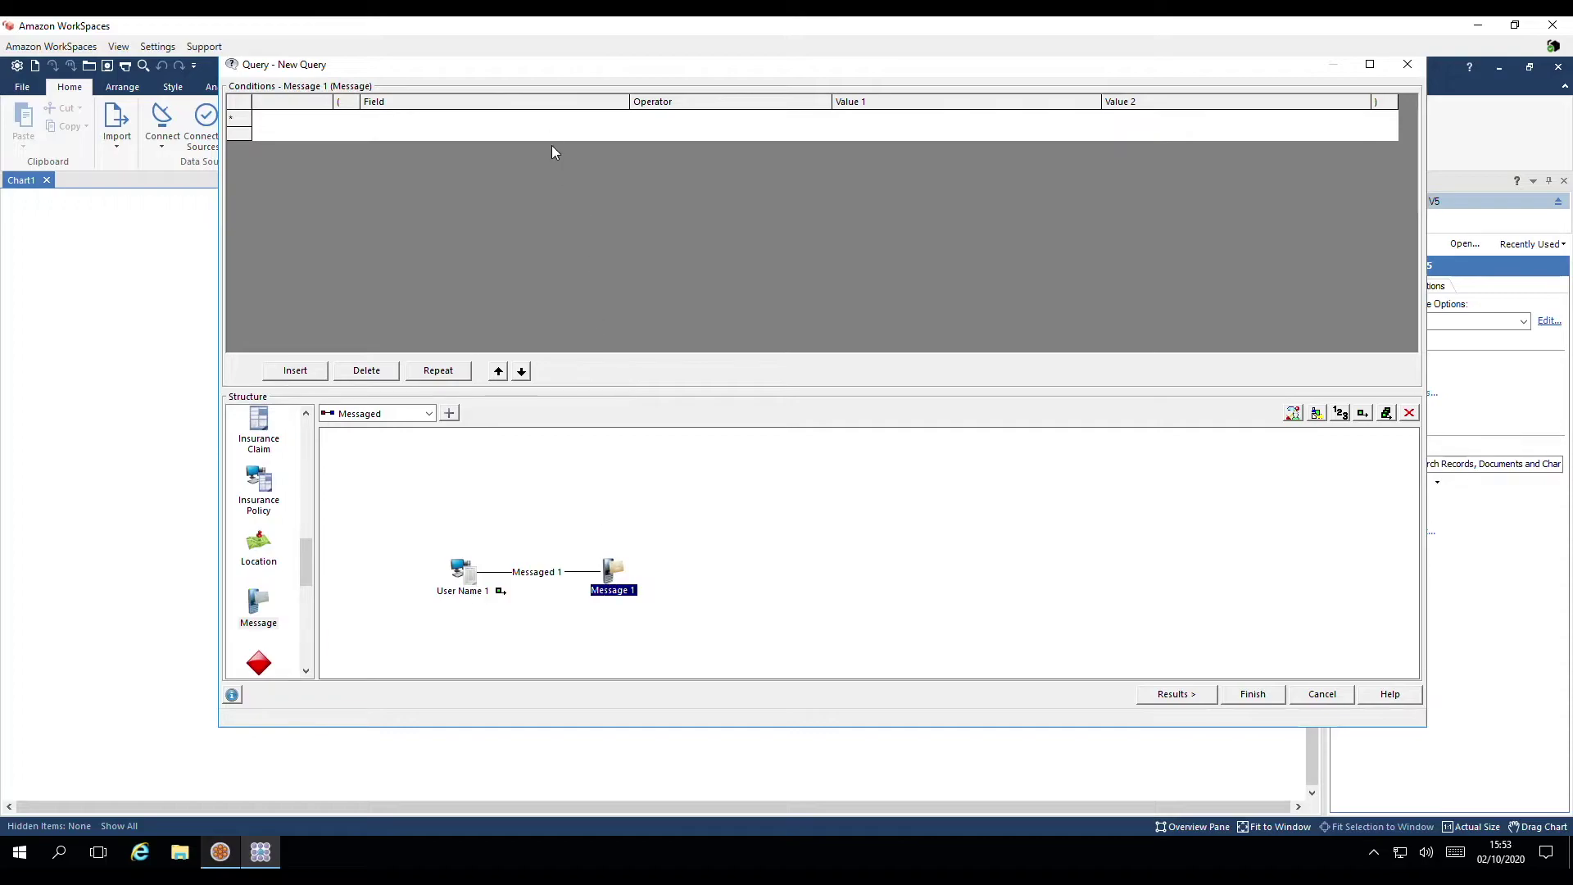
{"action": "left_click", "coordinate": [542, 119]}
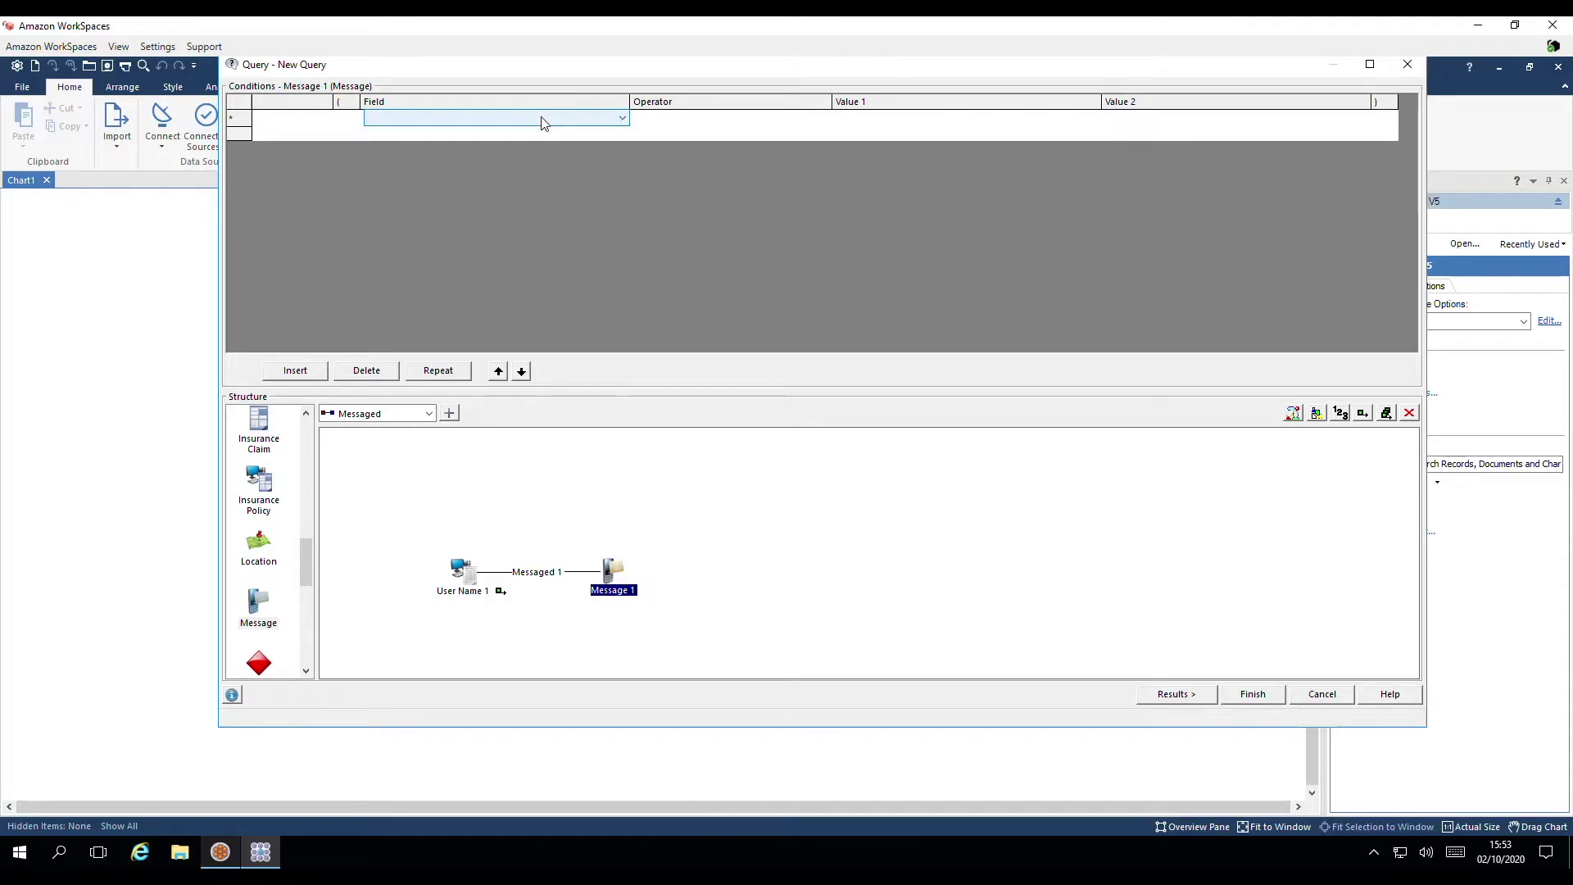
{"action": "left_click", "coordinate": [664, 124]}
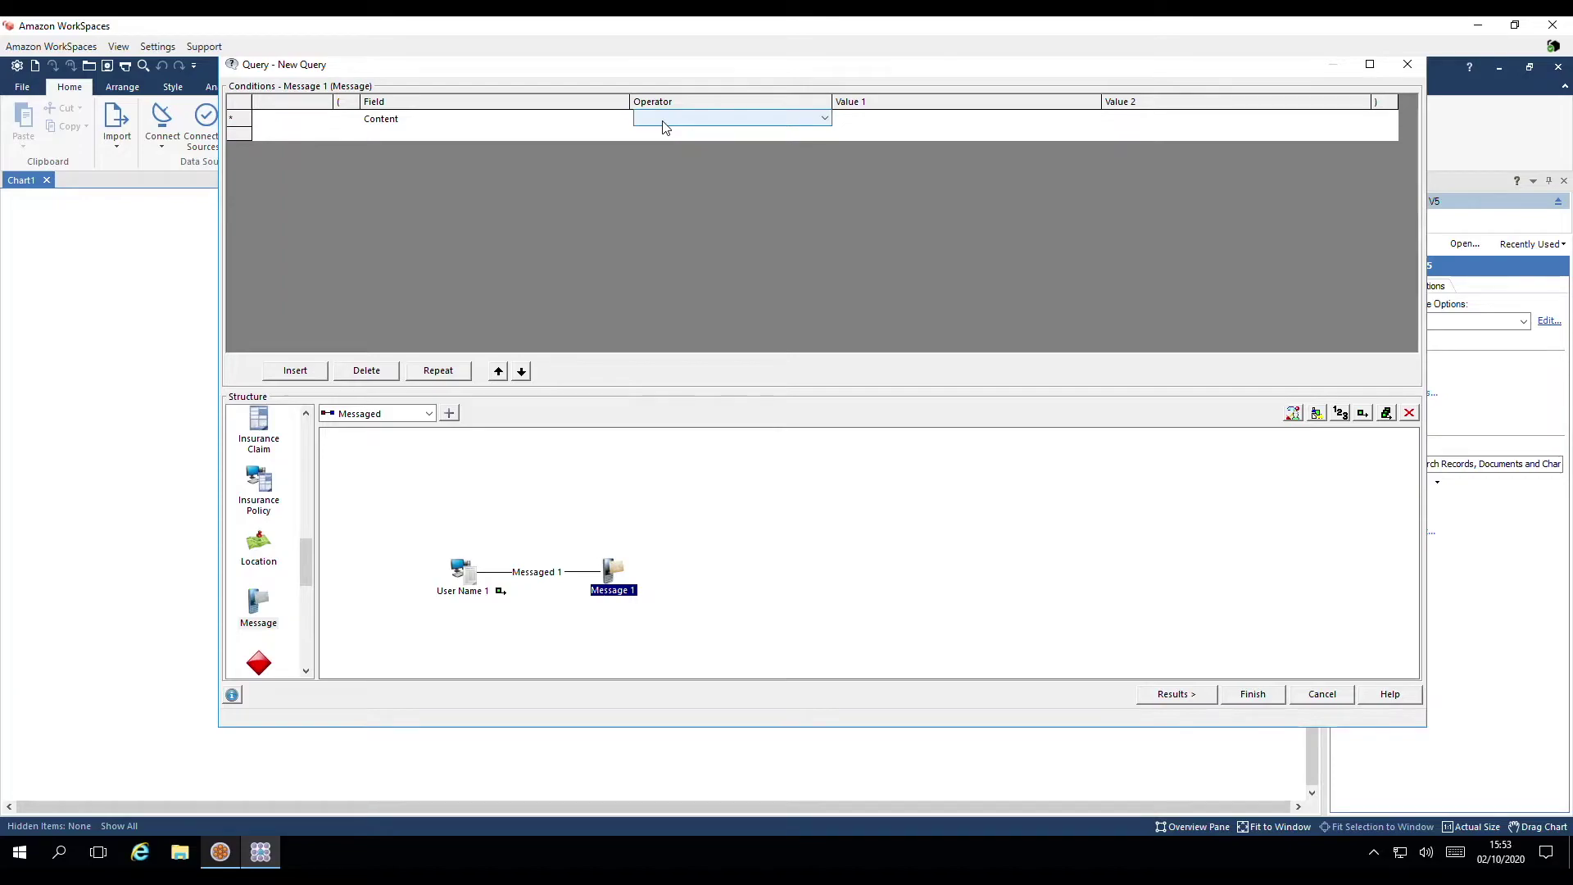
{"action": "scroll", "coordinate": [663, 125], "scroll_direction": "down", "scroll_amount": 1}
{"action": "left_click", "coordinate": [908, 119]}
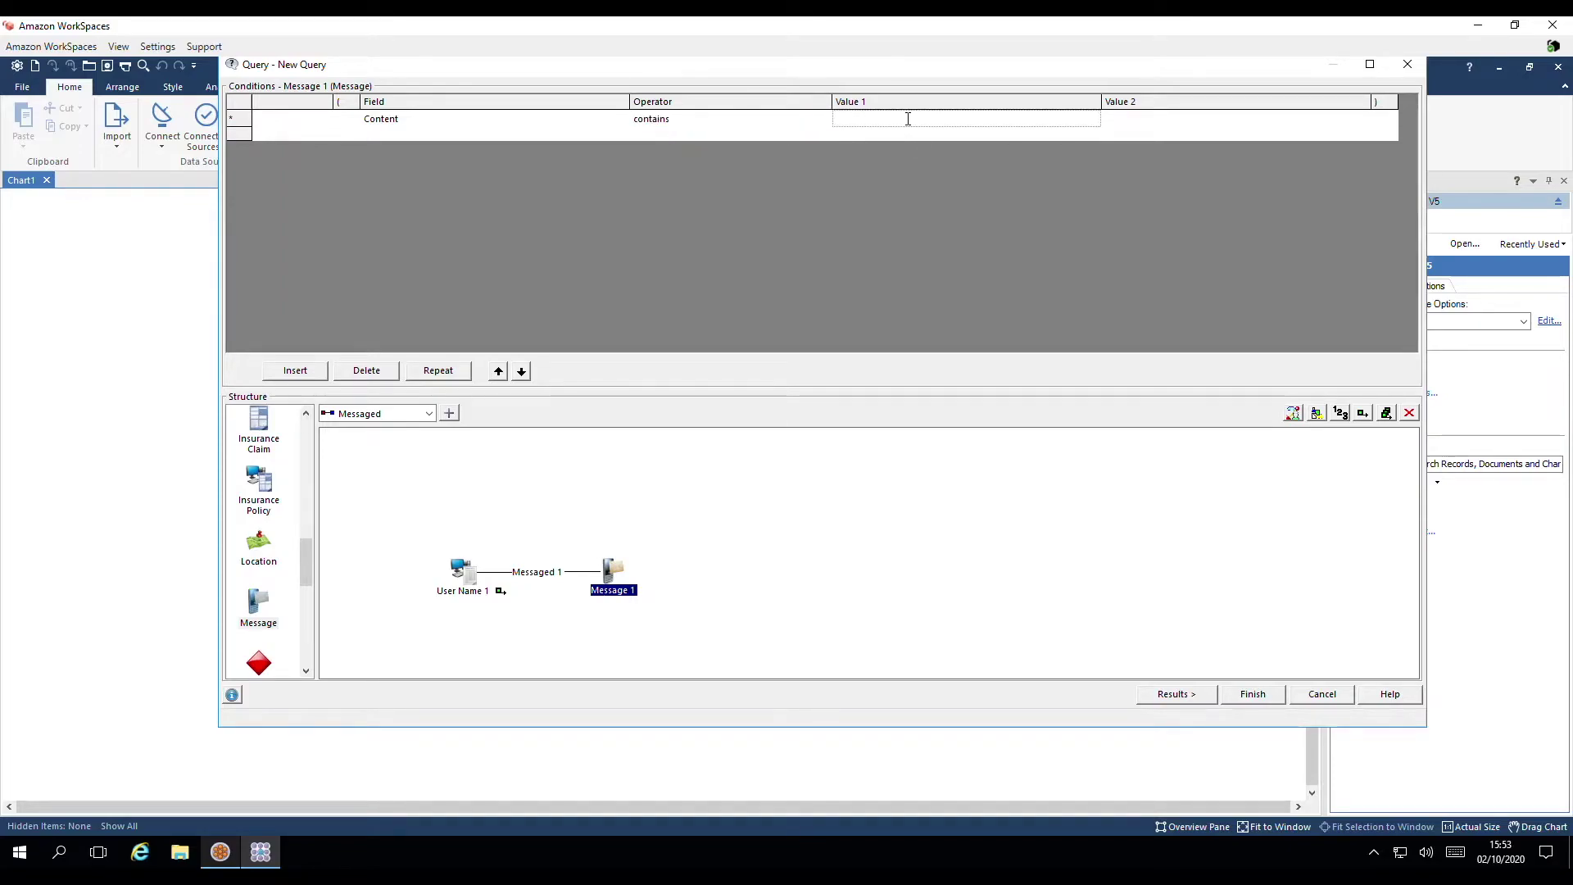
{"action": "left_click", "coordinate": [908, 119]}
{"action": "type", "text": "wikileak"}
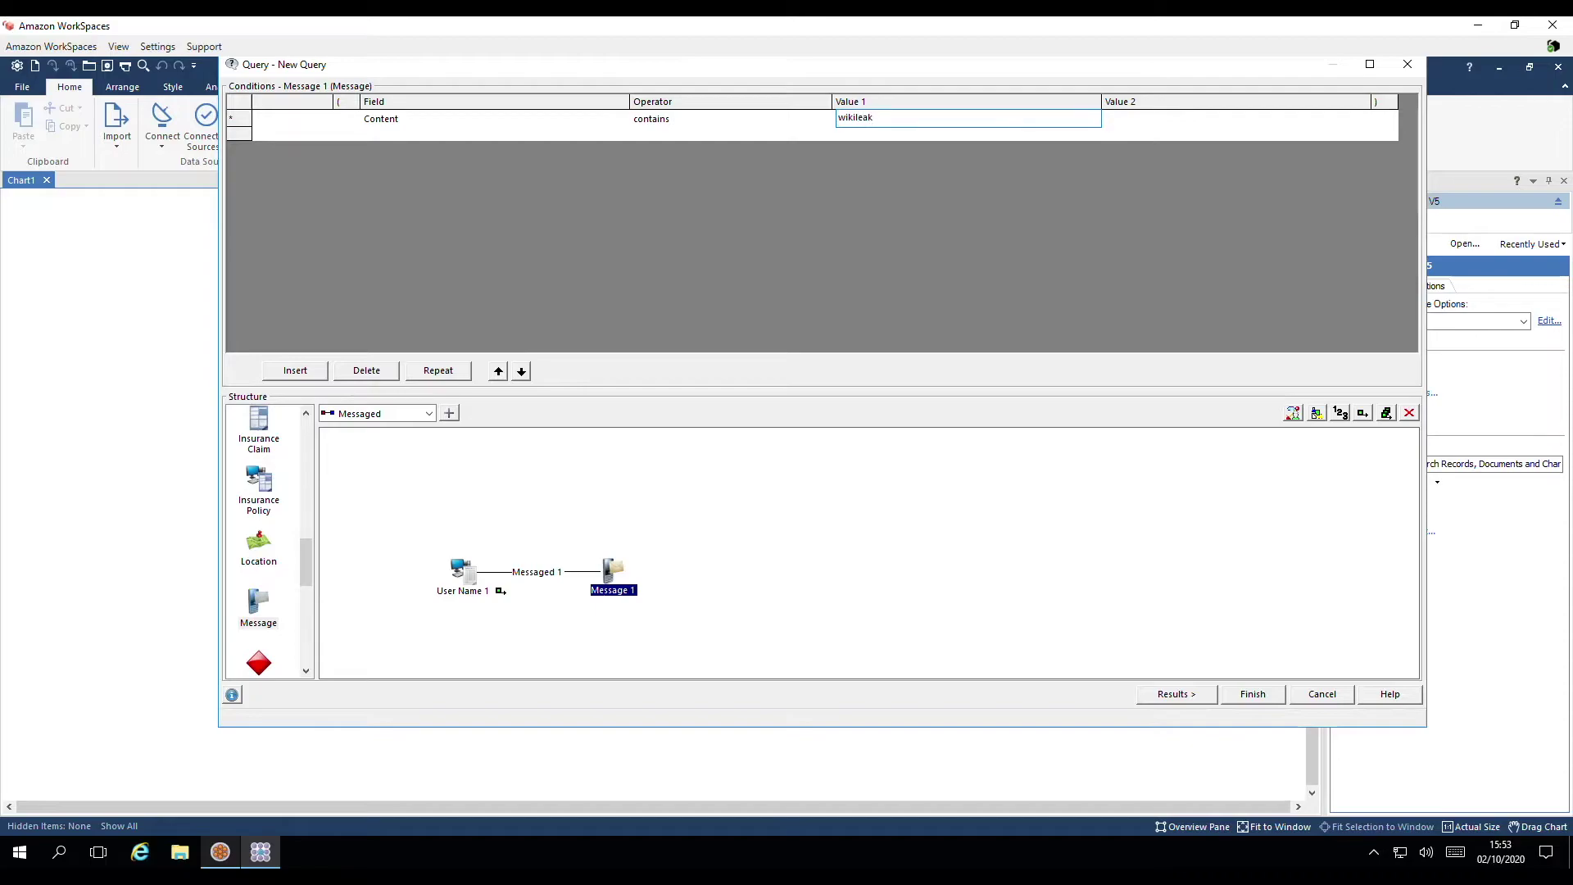
{"action": "left_click", "coordinate": [489, 123]}
{"action": "left_click", "coordinate": [489, 131]}
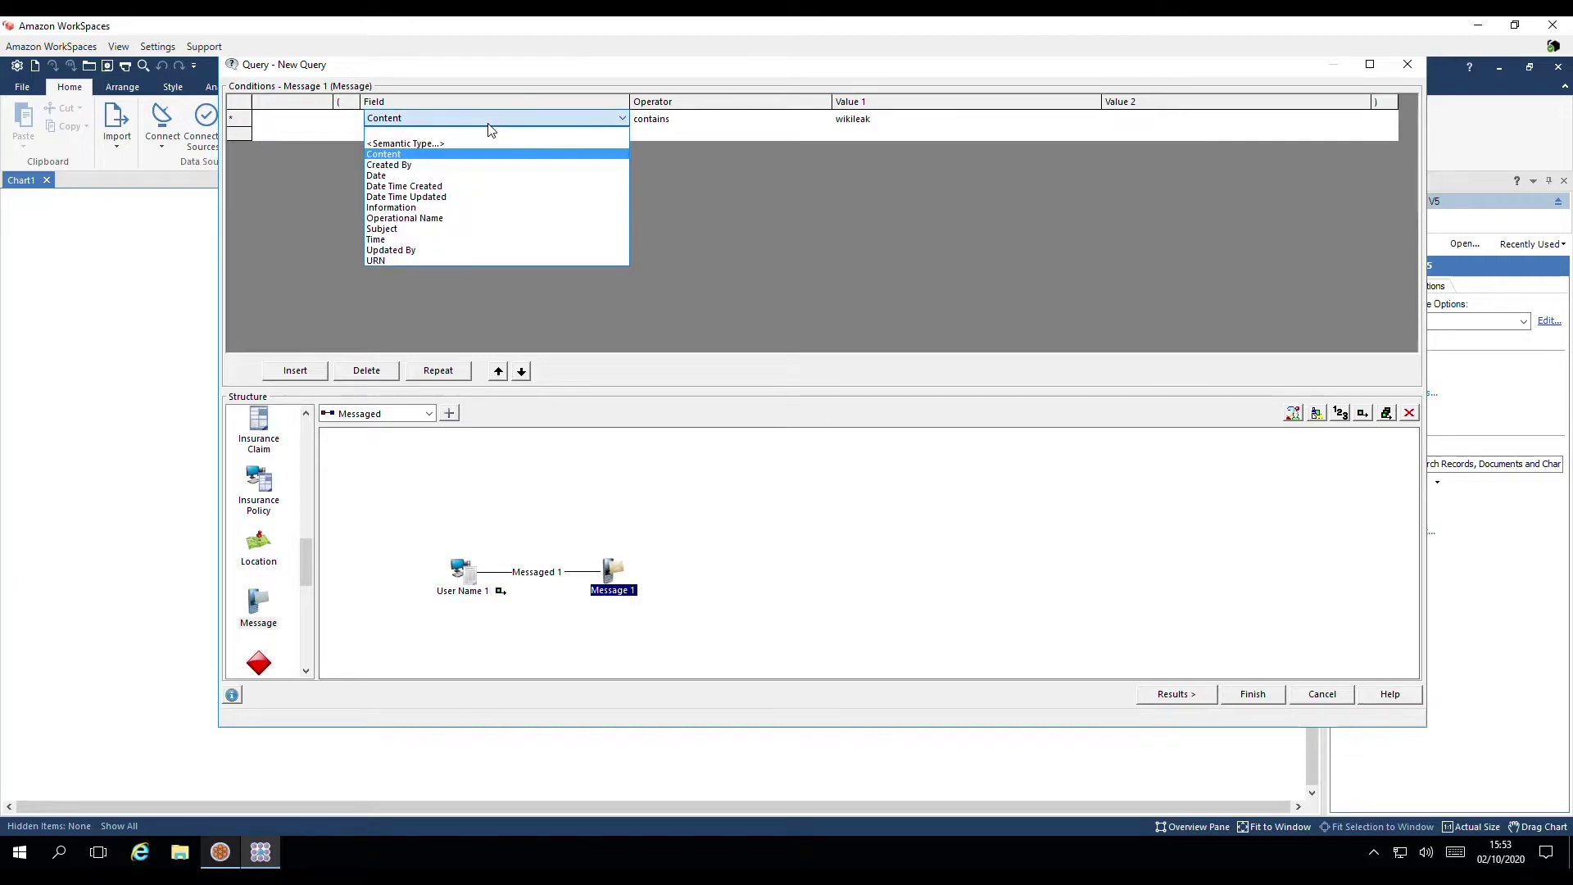
{"action": "left_click", "coordinate": [488, 133]}
{"action": "left_click", "coordinate": [722, 123]}
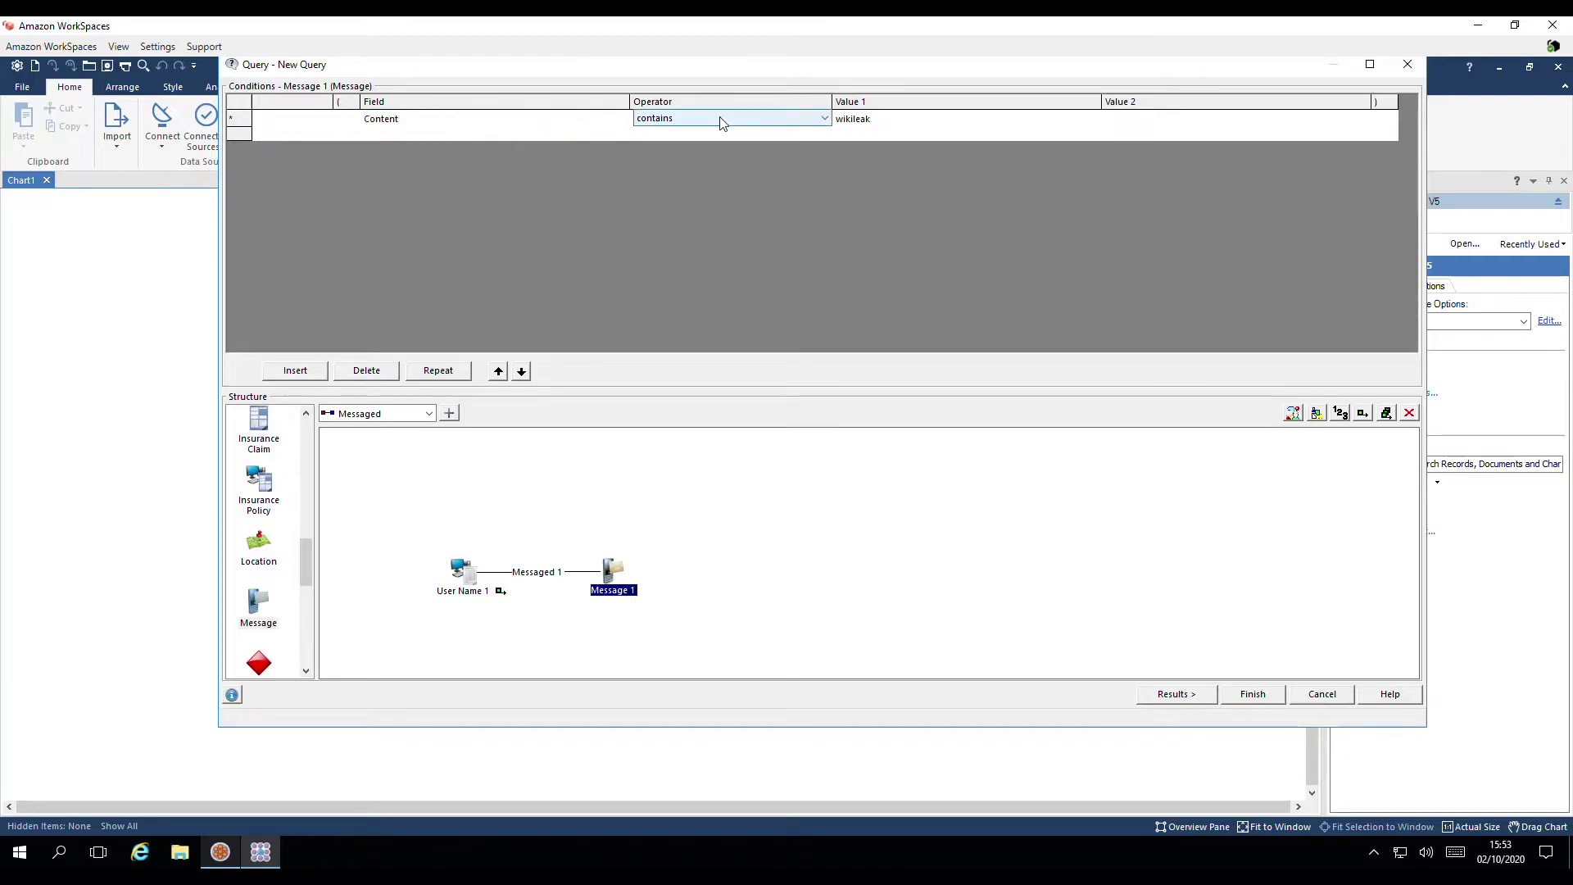
{"action": "left_click", "coordinate": [722, 123]}
{"action": "left_click", "coordinate": [723, 123]}
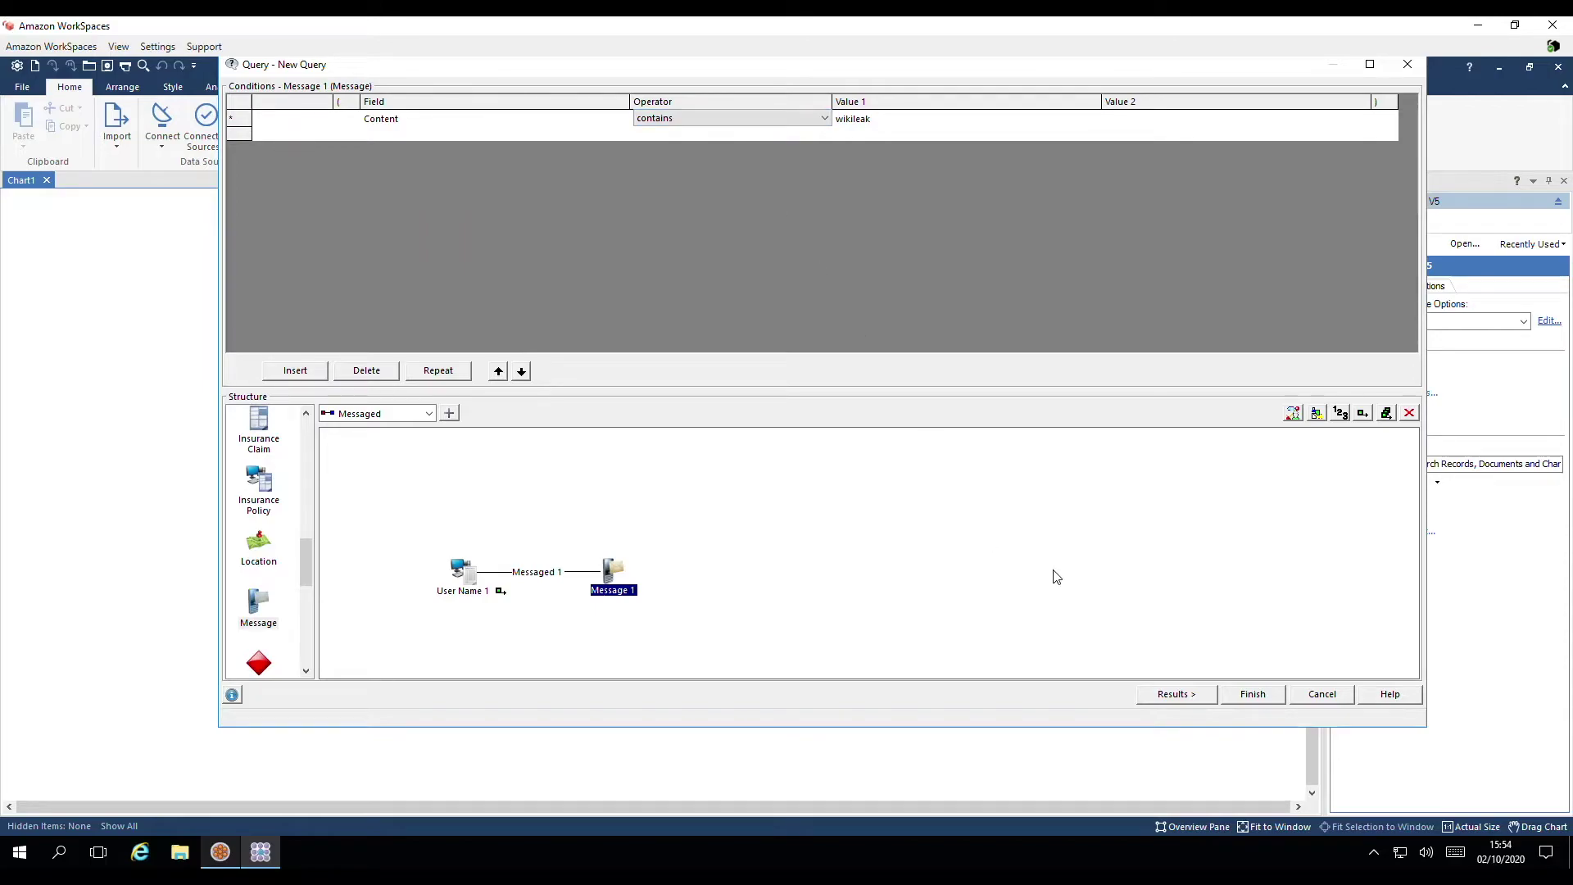
{"action": "left_click", "coordinate": [1202, 701]}
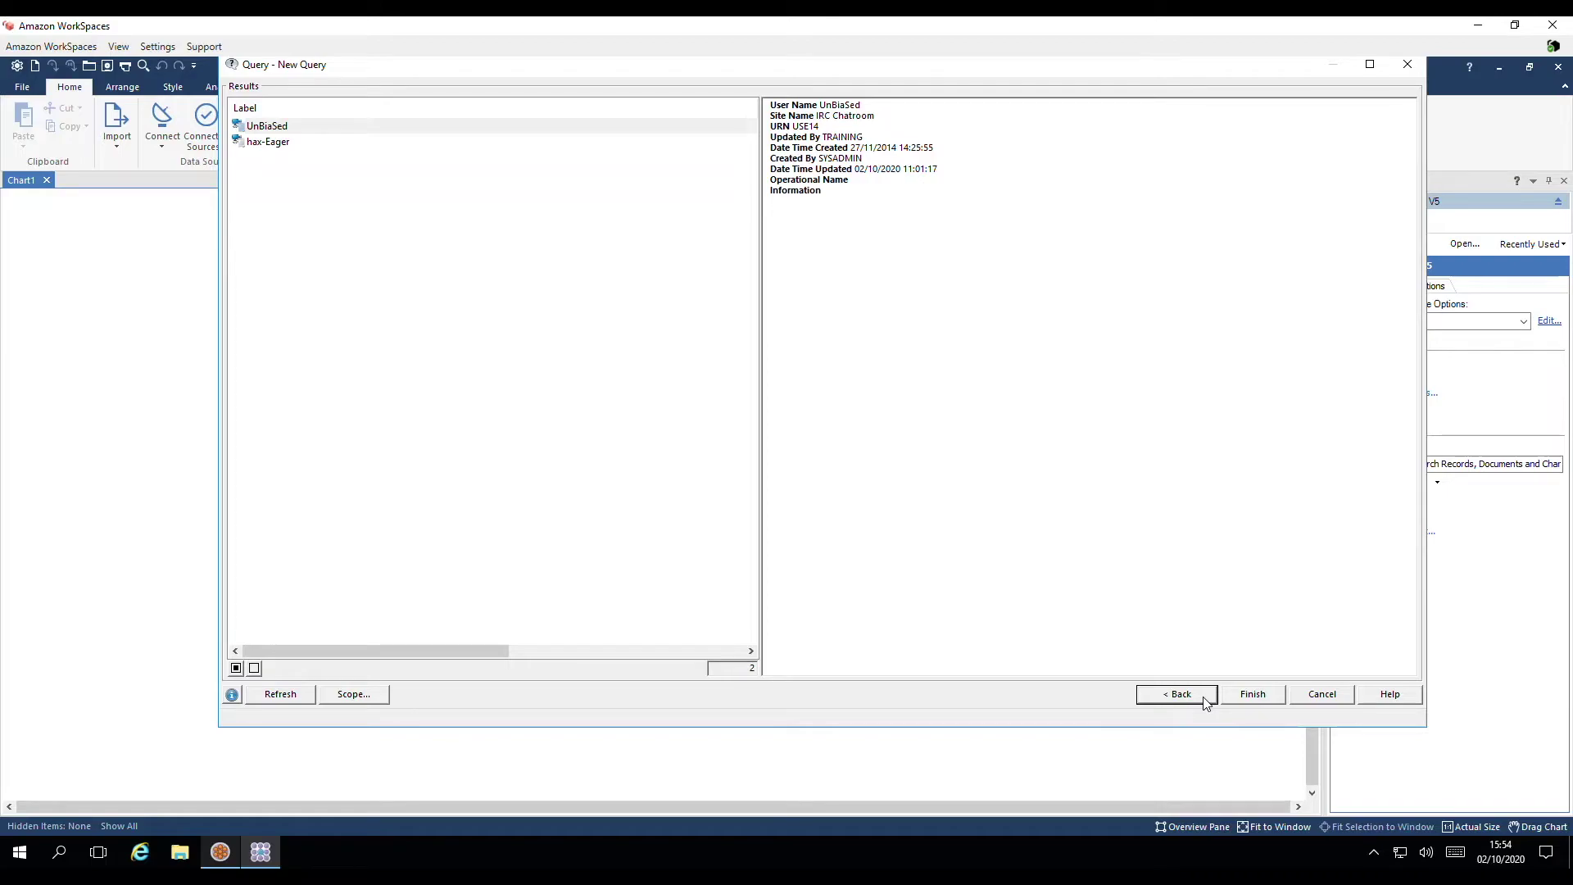
Turn on Output All Items, rerun the query, and add all 10 results to the chart.
{"action": "left_click", "coordinate": [1177, 694]}
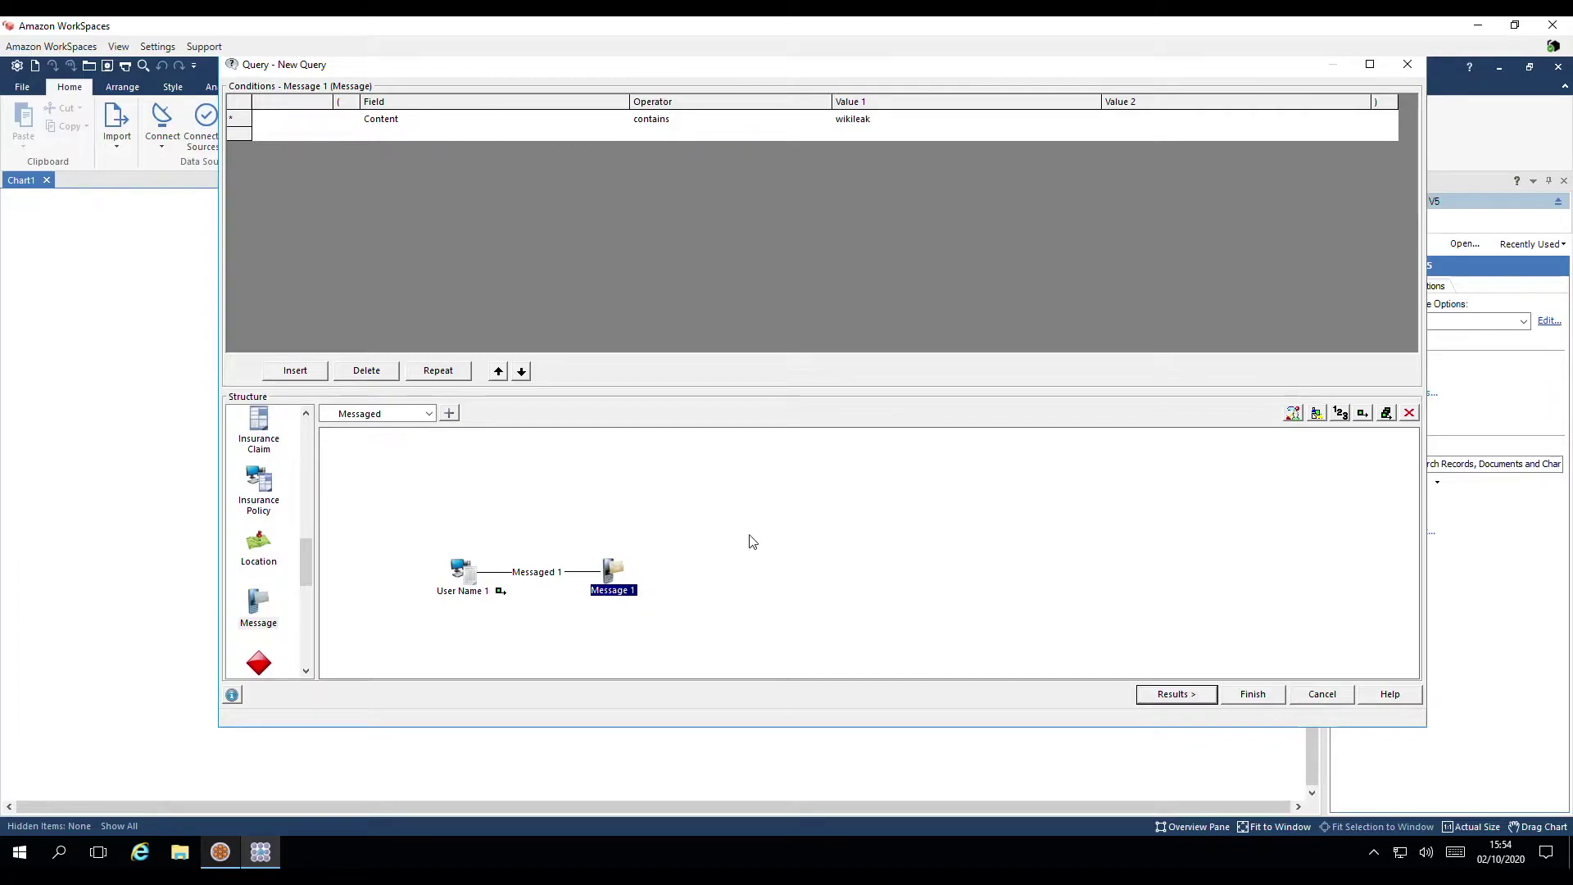
{"action": "left_click", "coordinate": [1388, 419]}
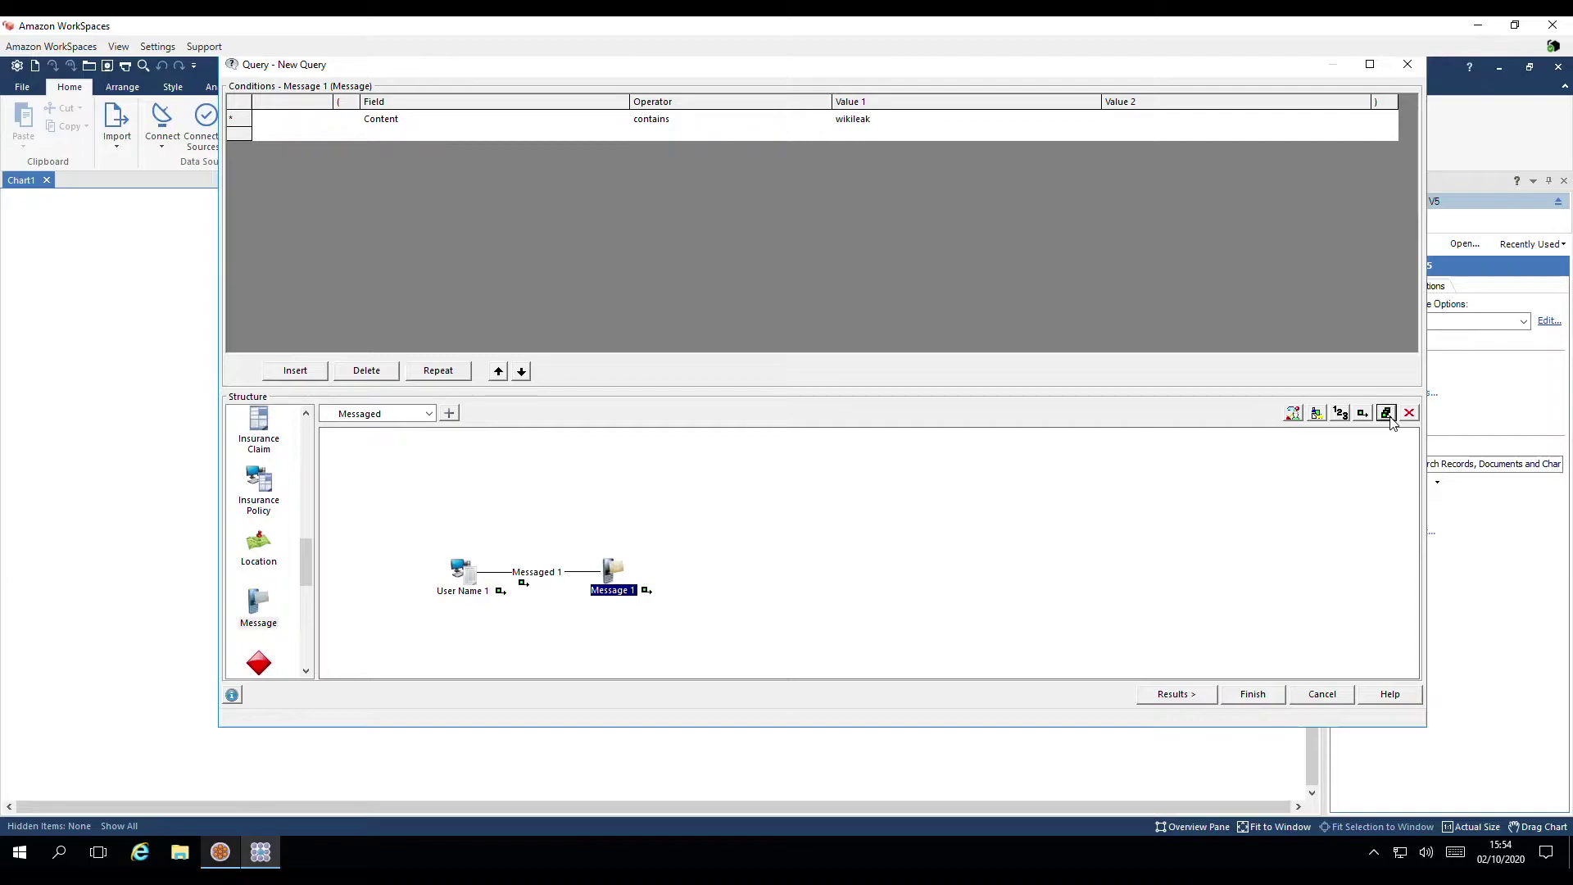
{"action": "left_click", "coordinate": [1211, 696]}
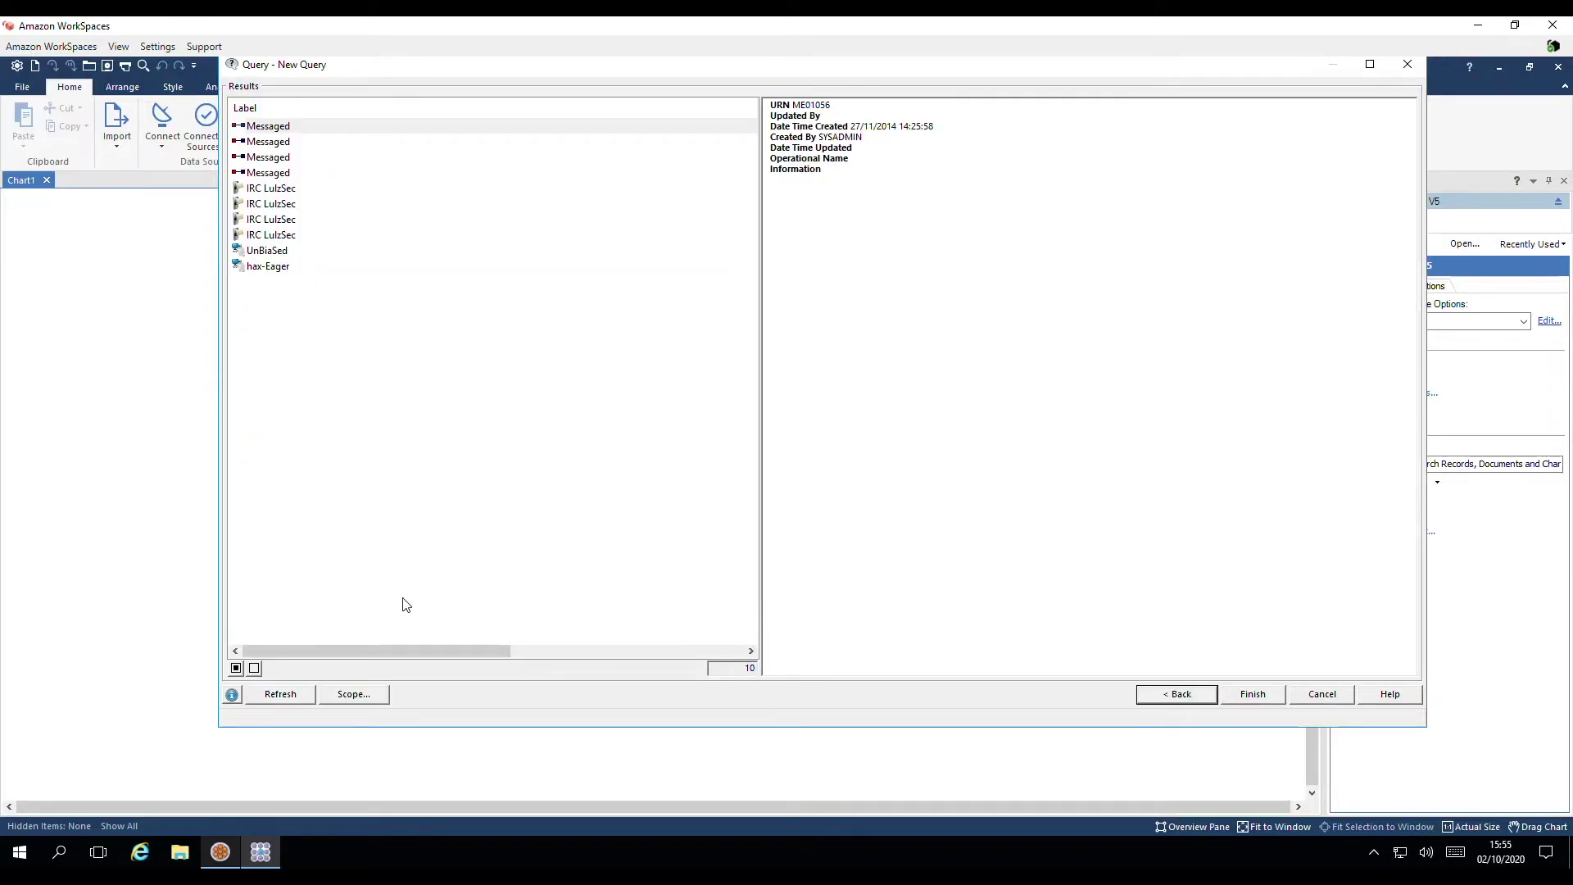
{"action": "left_click", "coordinate": [236, 669]}
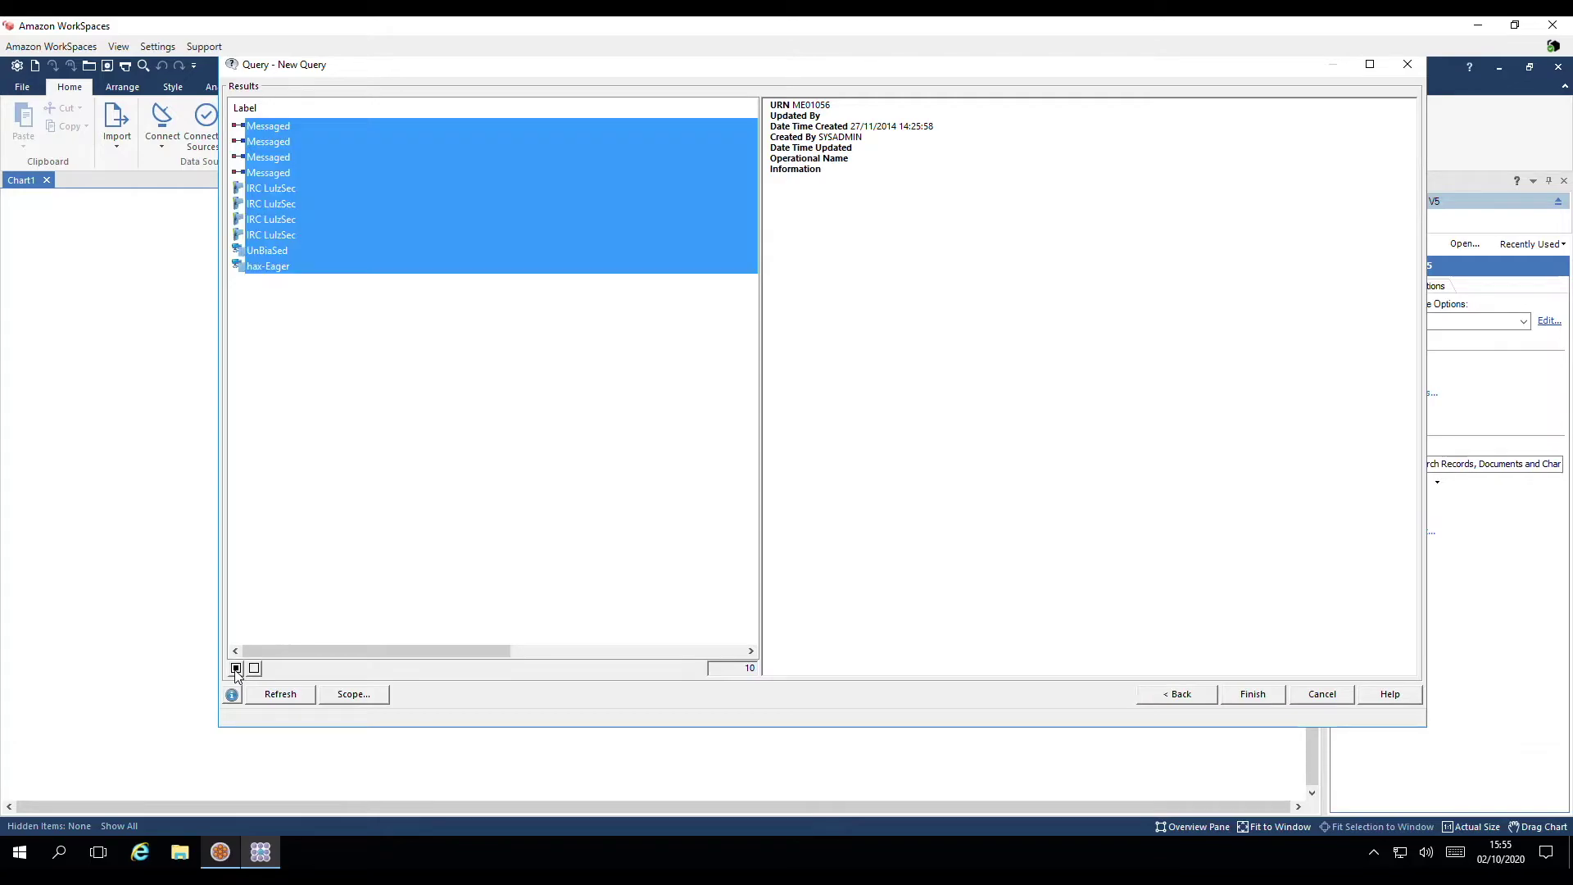
{"action": "right_click", "coordinate": [434, 235]}
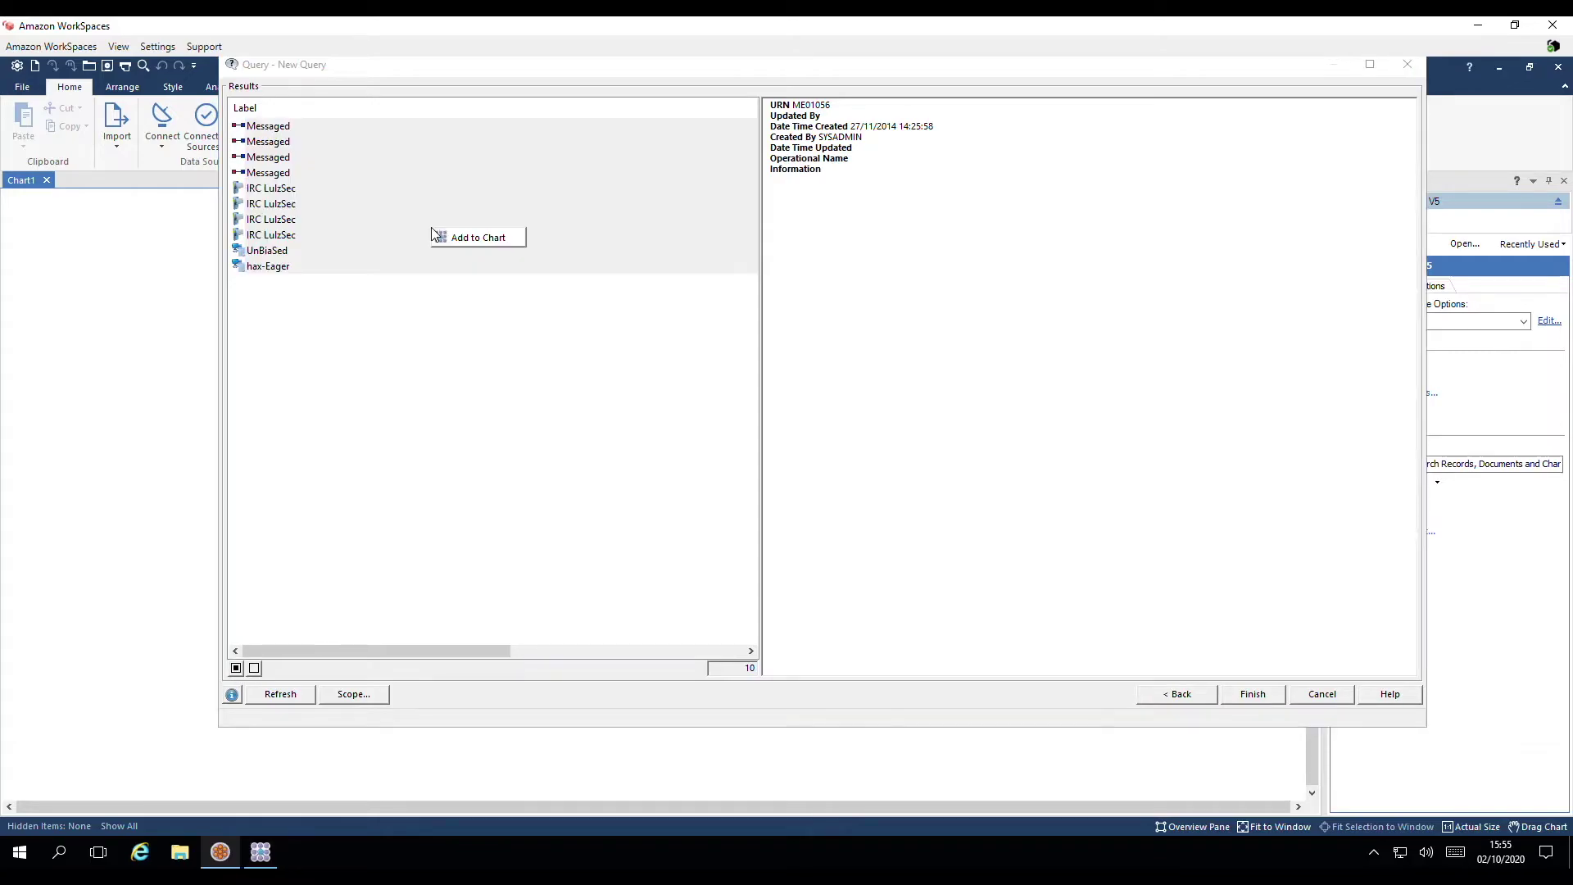
{"action": "left_click", "coordinate": [475, 238]}
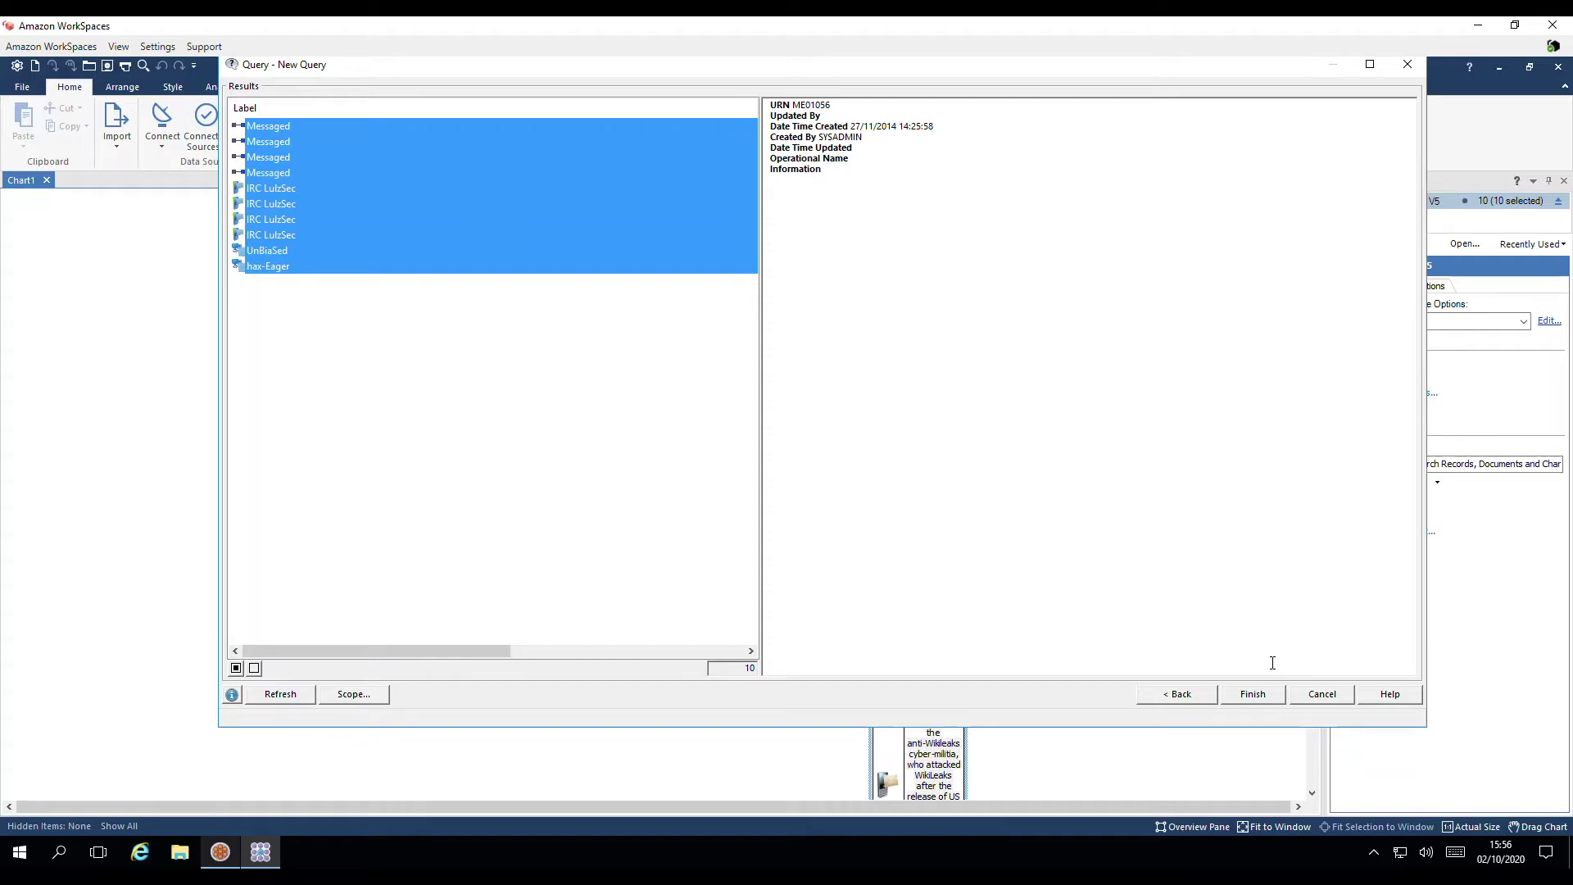
Close the query without saving, fit the chart to the window, and clear the selection.
{"action": "left_click", "coordinate": [1346, 696]}
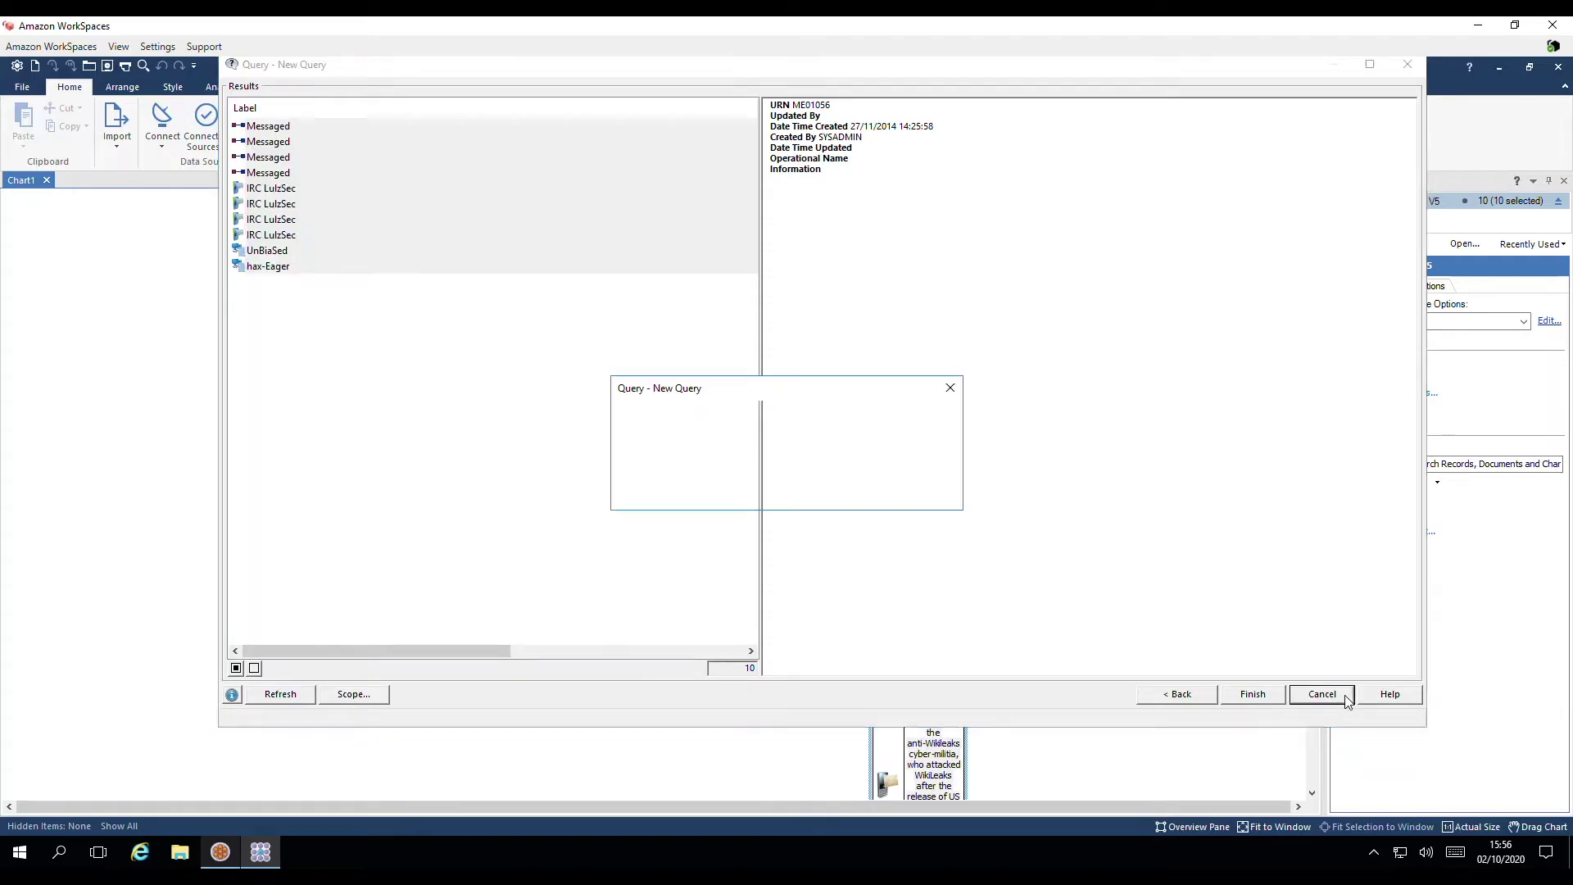
{"action": "left_click", "coordinate": [832, 490]}
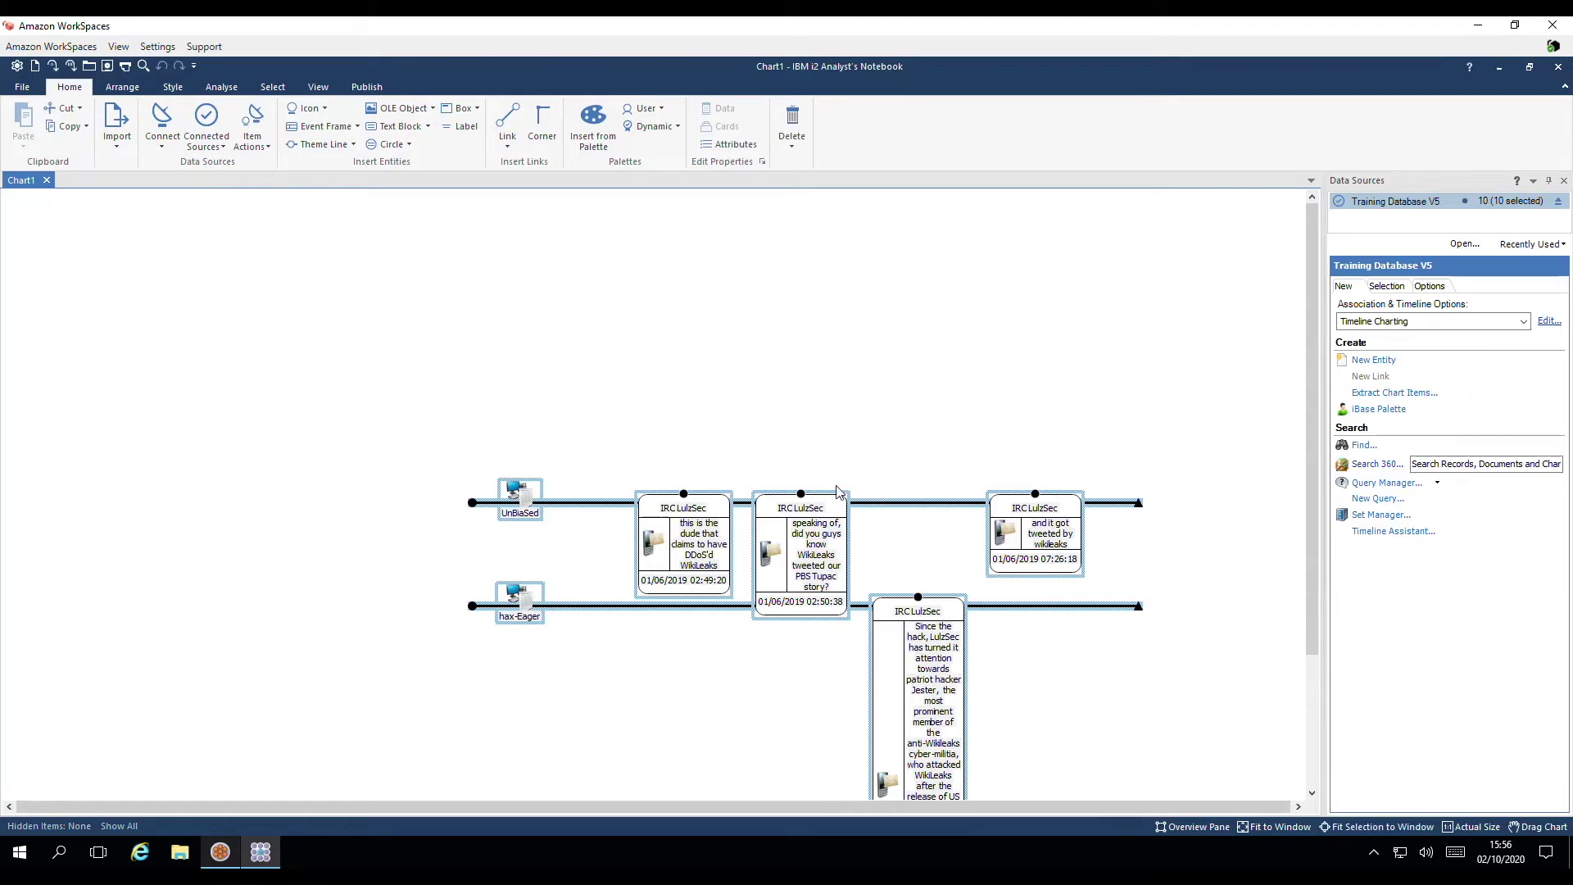
{"action": "left_click", "coordinate": [1308, 829]}
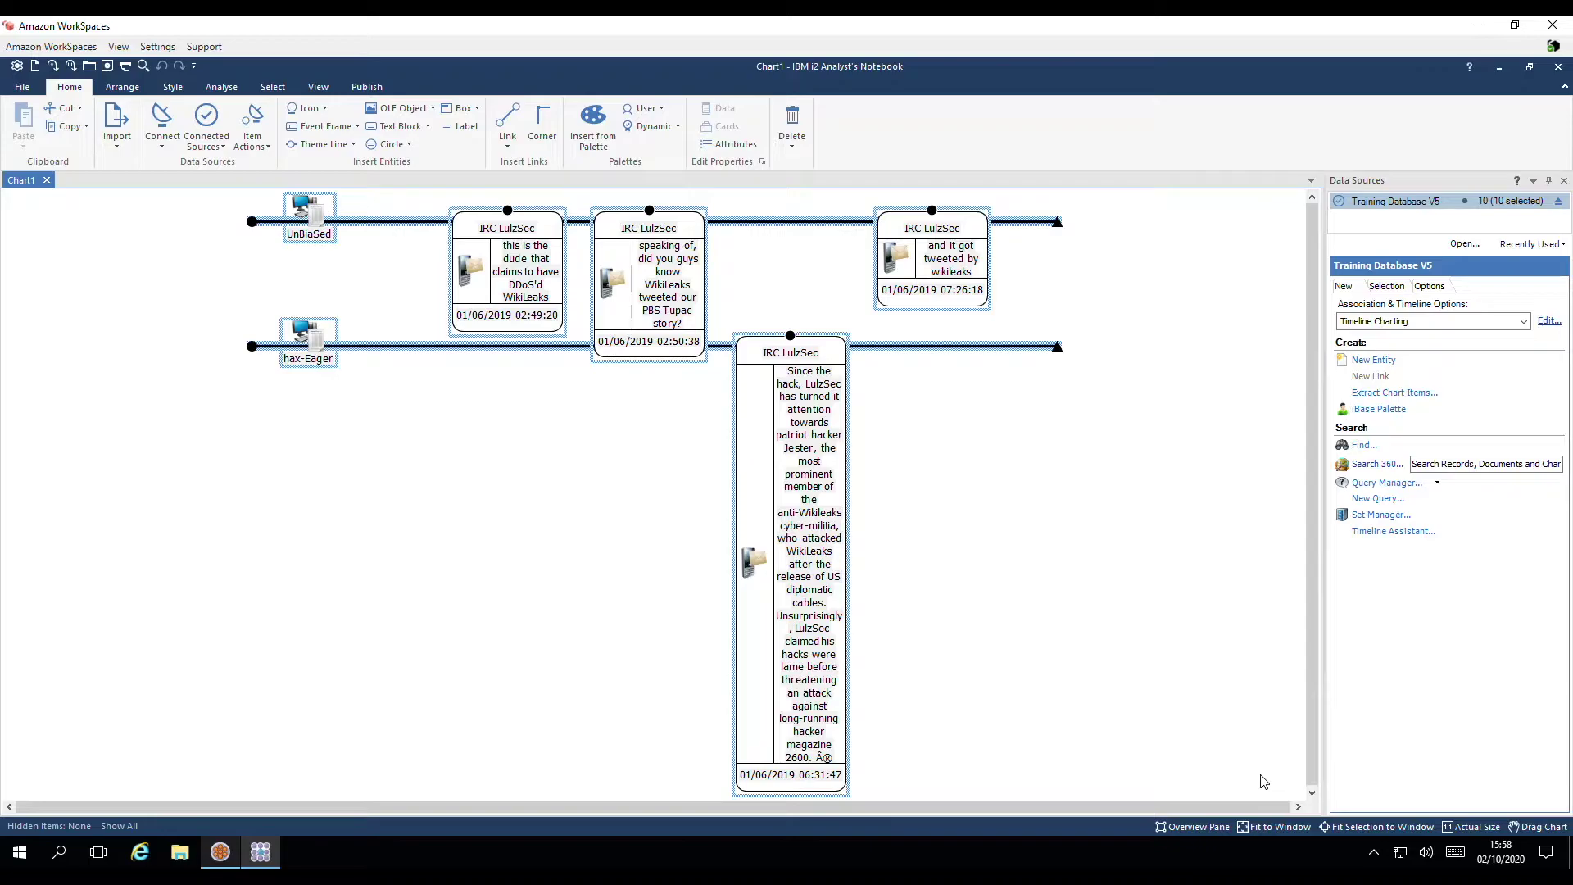
{"action": "left_click", "coordinate": [1264, 782]}
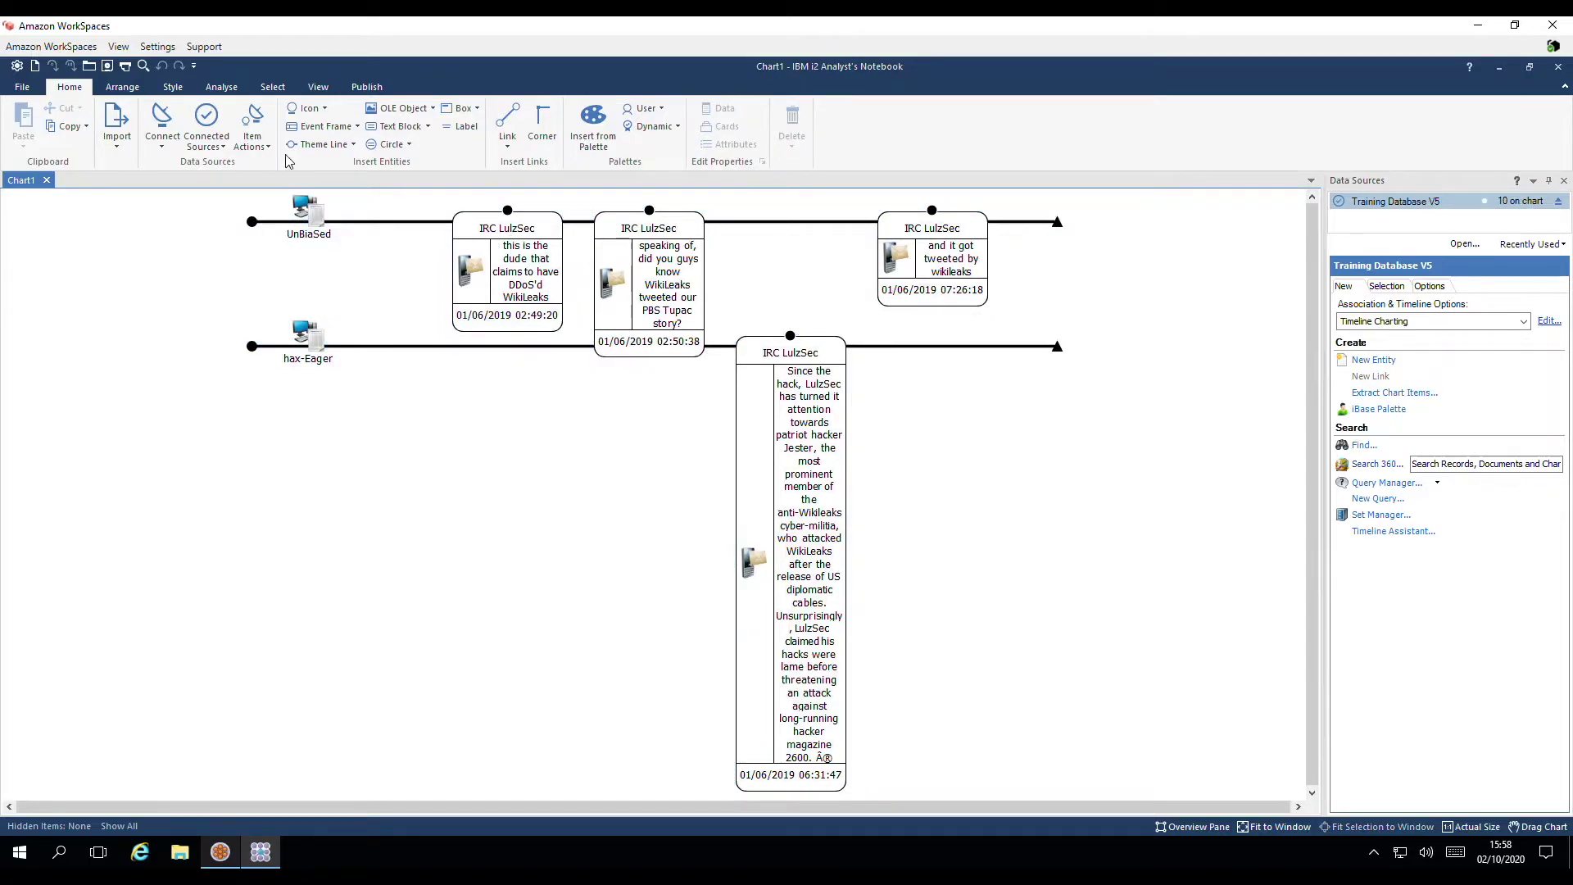
{"action": "left_click", "coordinate": [273, 87]}
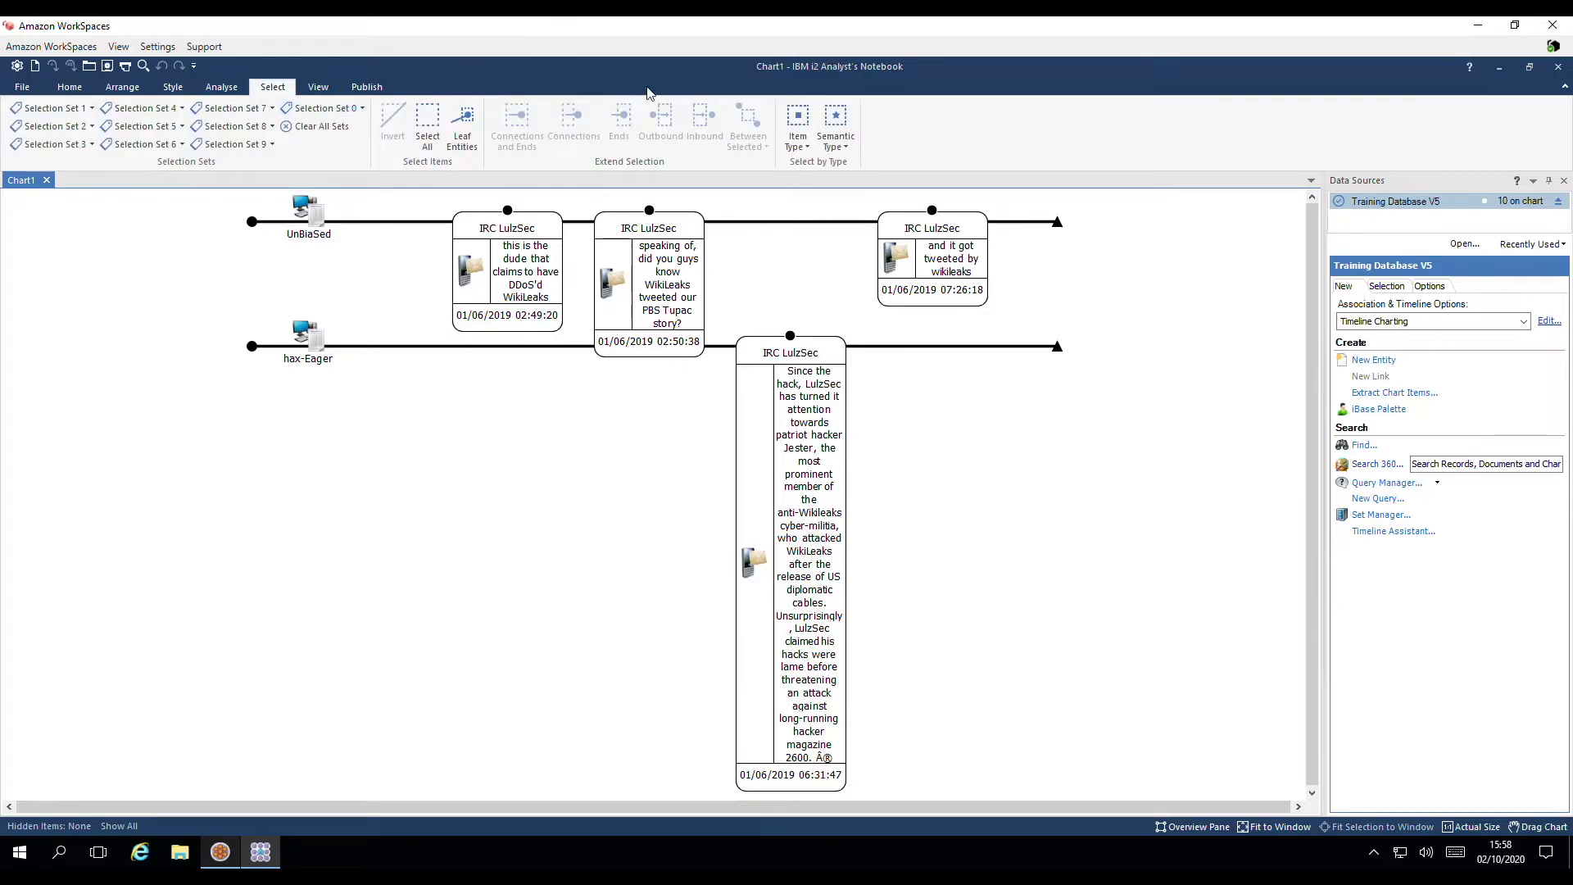
{"action": "left_click", "coordinate": [795, 148]}
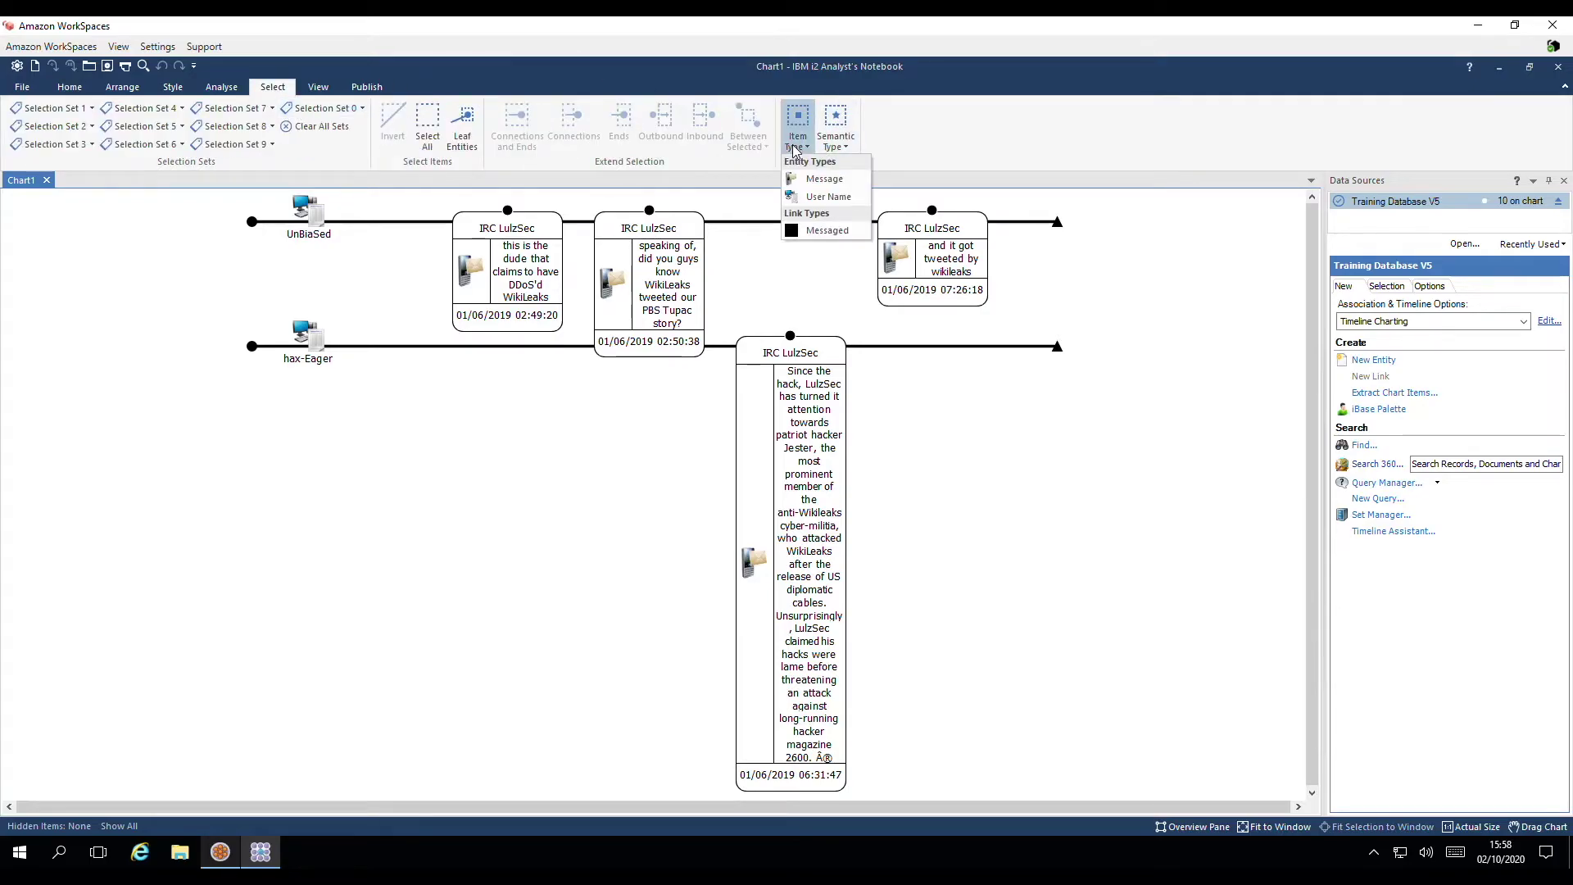
Select all four Message events by item type and show their Selection actions.
{"action": "left_click", "coordinate": [806, 180]}
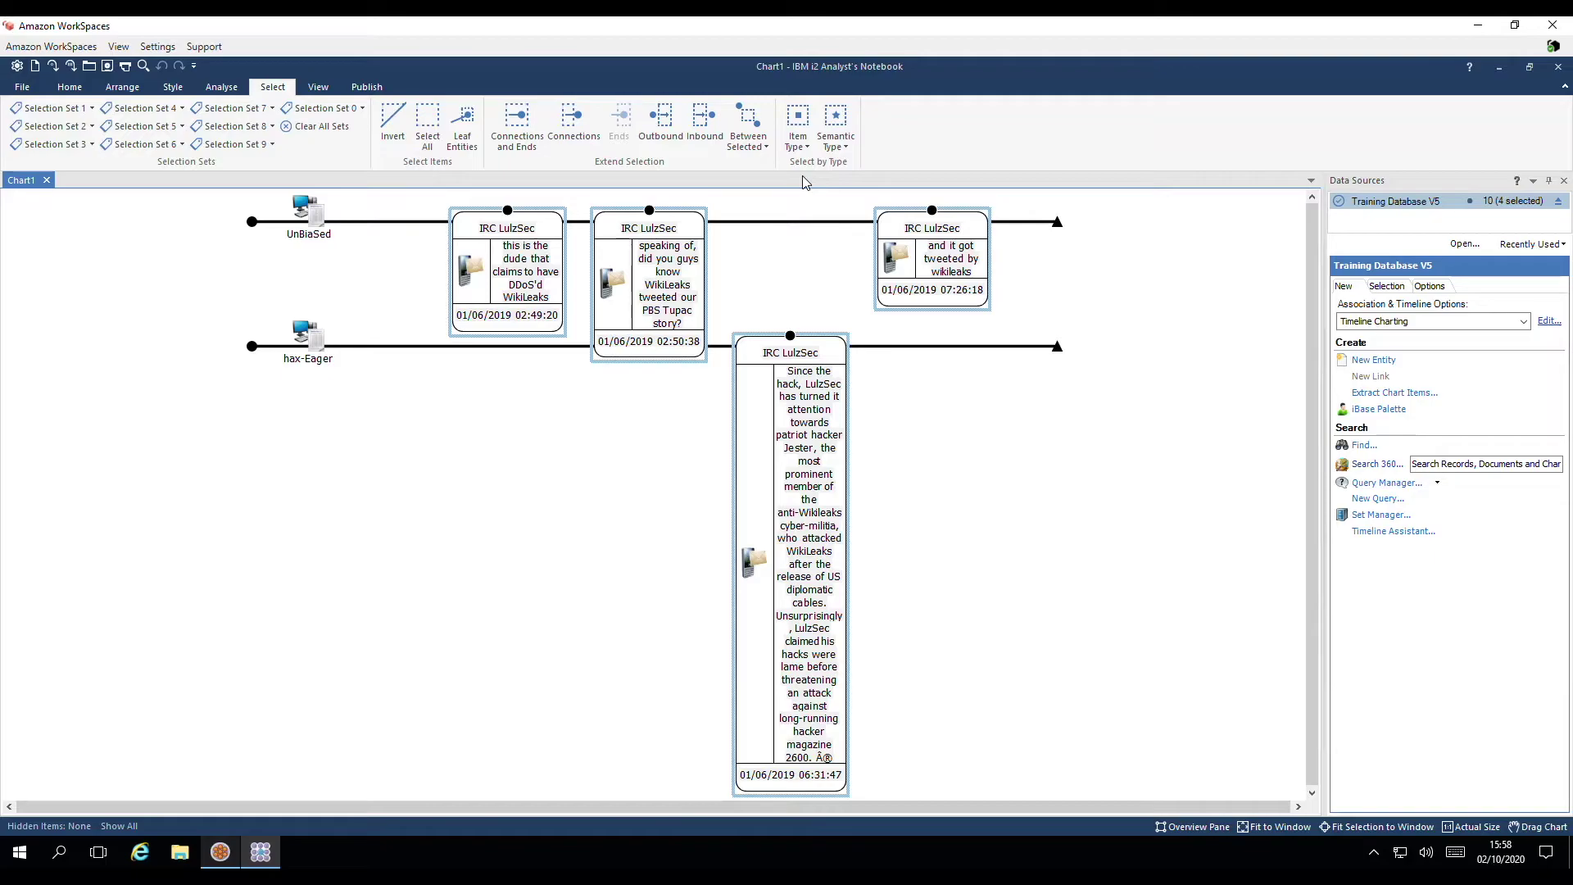
{"action": "left_click", "coordinate": [1409, 289]}
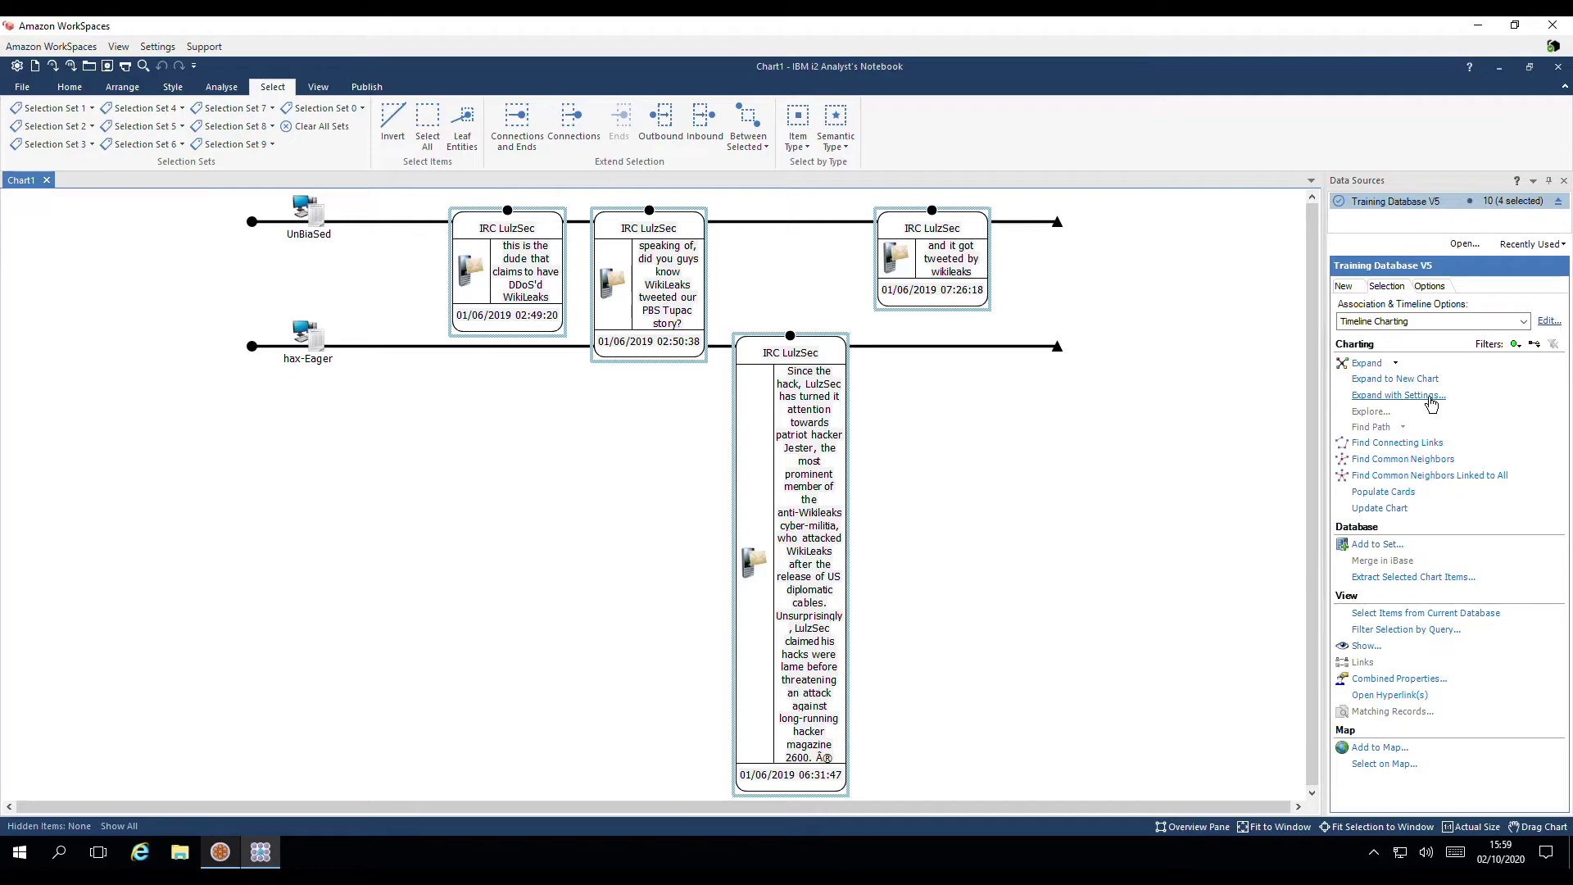
Expand the selected messages to Document entities only, adding the Log S/1010AB2 timeline.
{"action": "left_click", "coordinate": [1431, 401]}
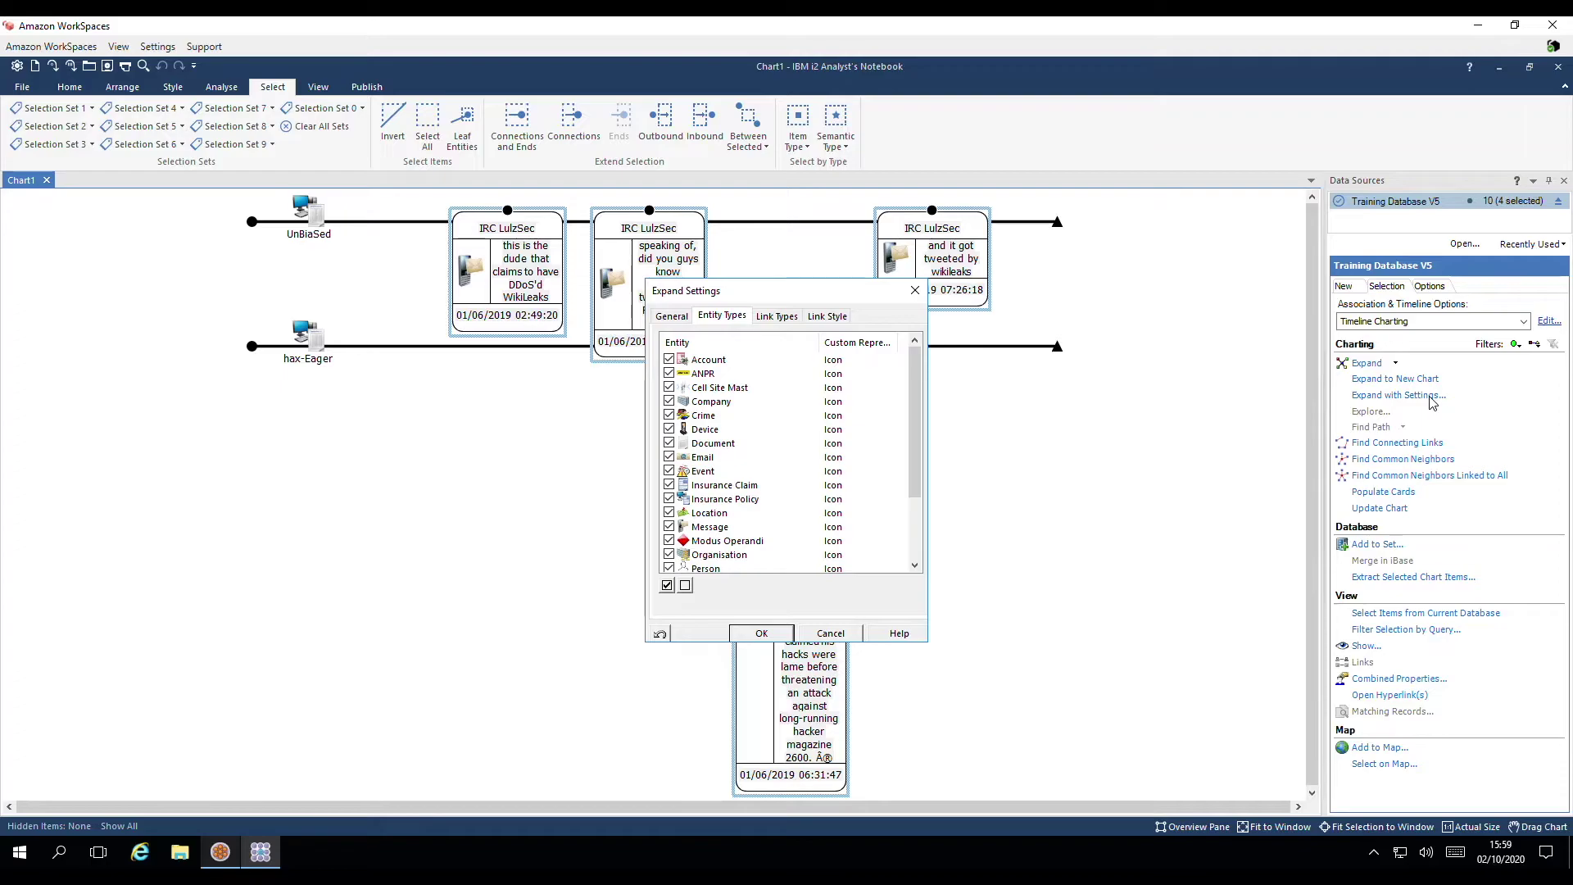
{"action": "left_click", "coordinate": [685, 585]}
{"action": "left_click", "coordinate": [669, 443]}
{"action": "left_click", "coordinate": [759, 633]}
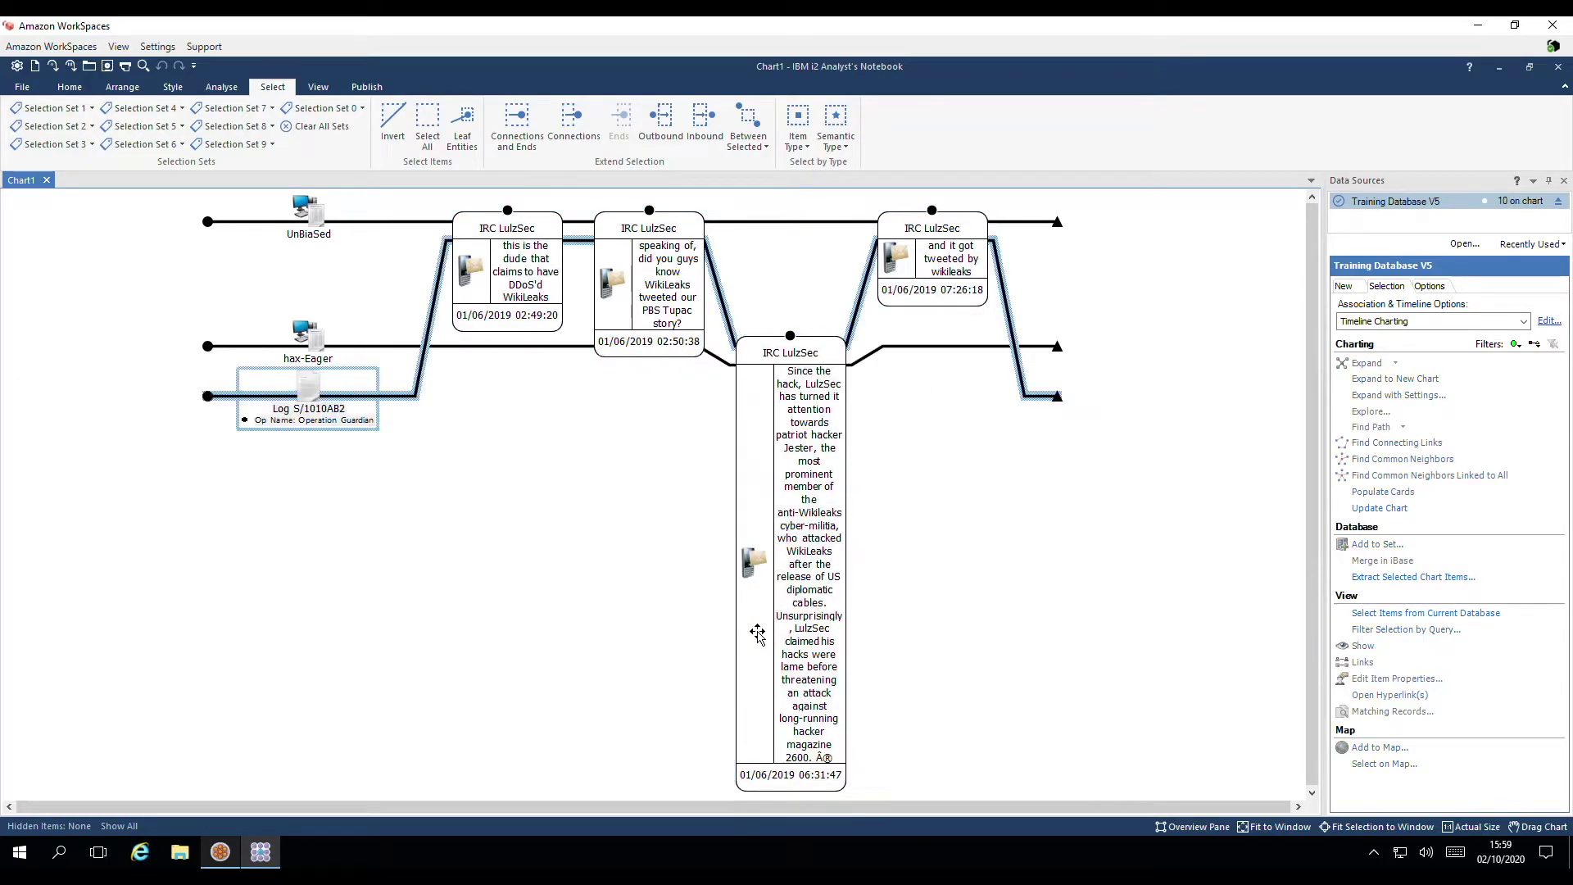
Drag the Log S/1010AB2 timeline up between UnBiaSed and hax-Eager, then deselect it.
{"action": "mouse_move", "coordinate": [758, 633]}
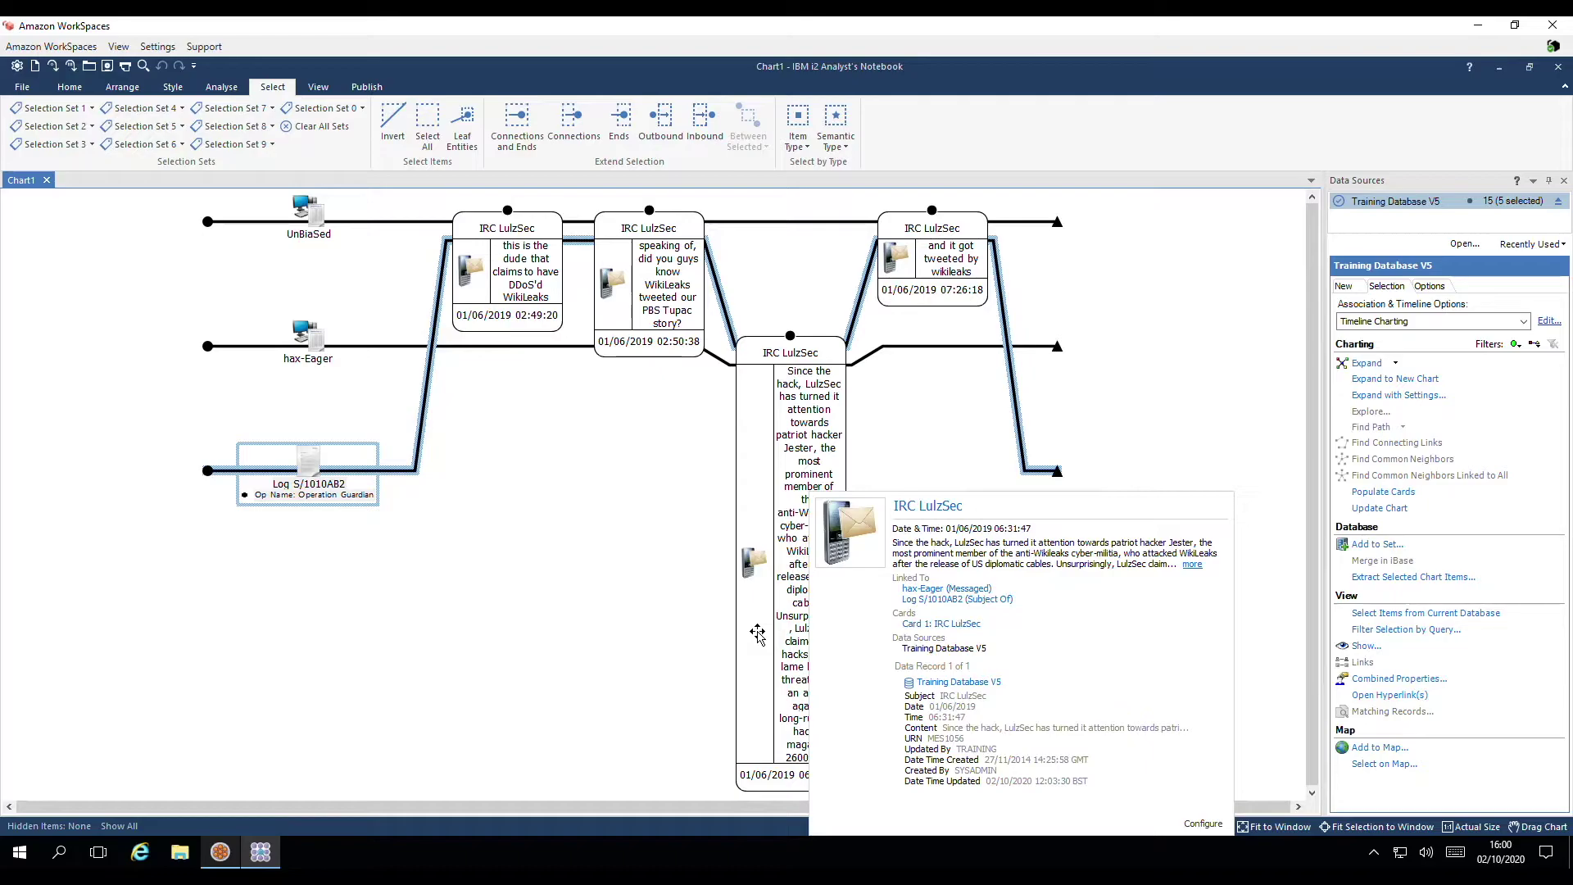
{"action": "left_click_drag", "start_coordinate": [319, 449], "coordinate": [326, 284]}
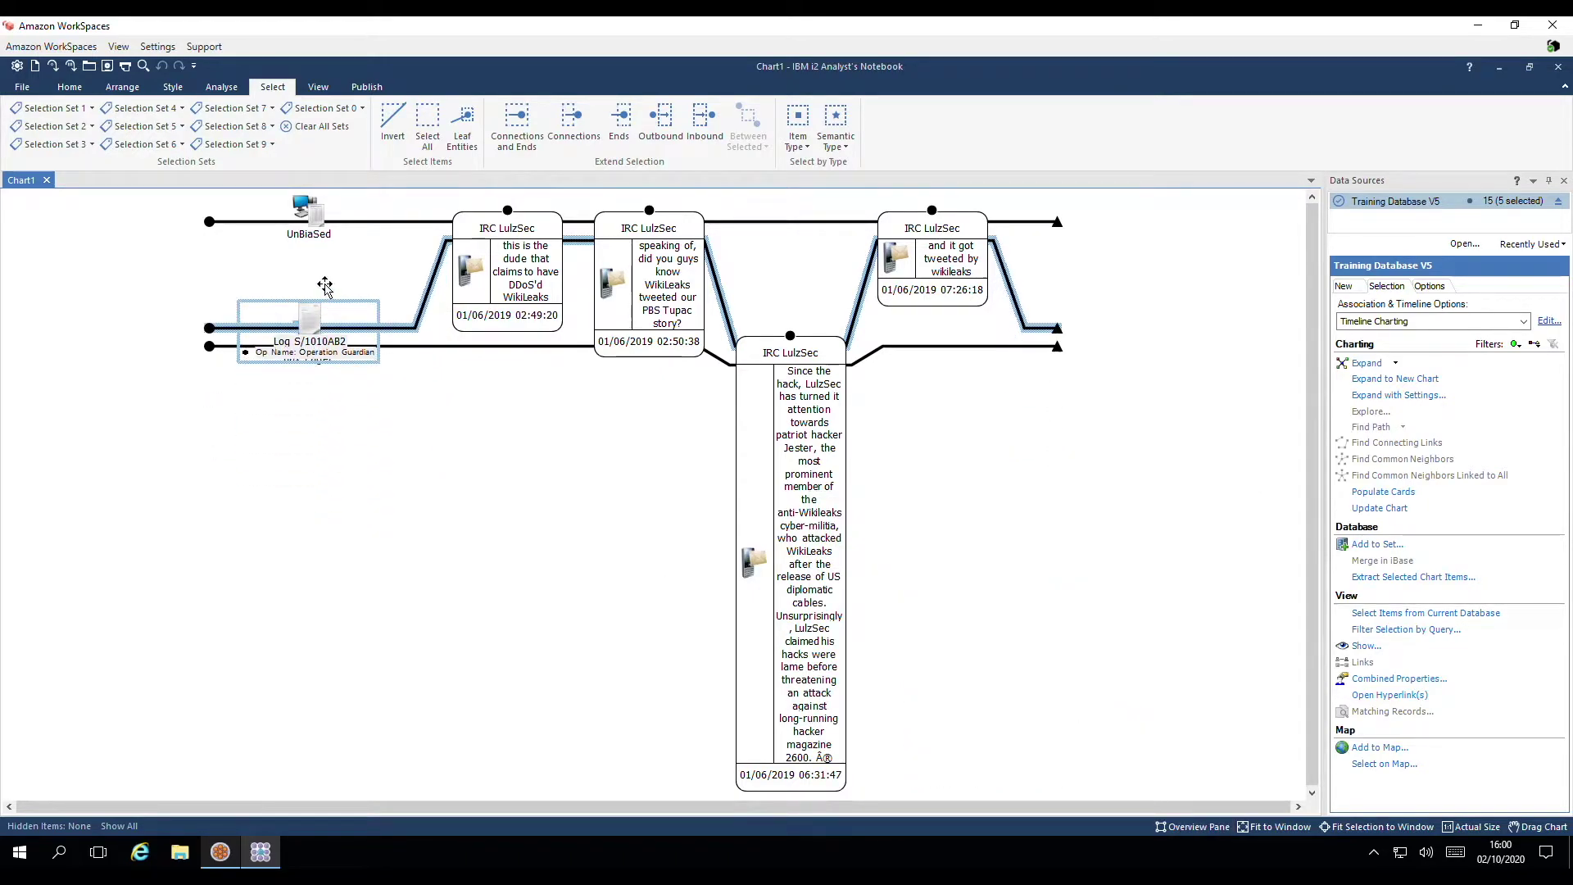
{"action": "left_click", "coordinate": [433, 452]}
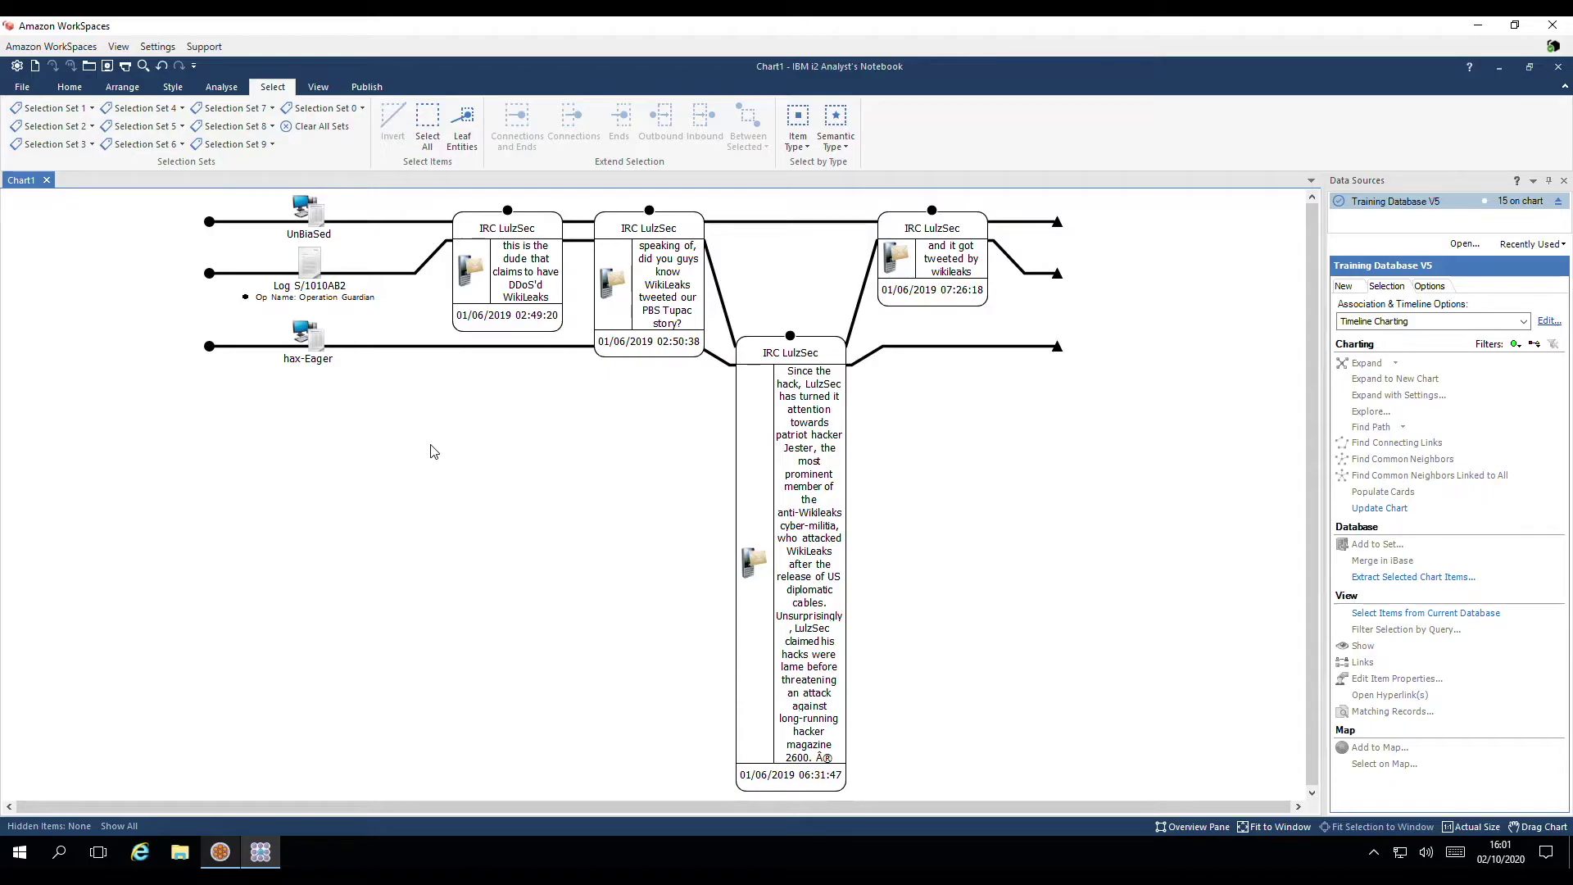
Select all Message items and change their icon type to the Social Media palette's Message Post.
{"action": "left_click", "coordinate": [799, 147]}
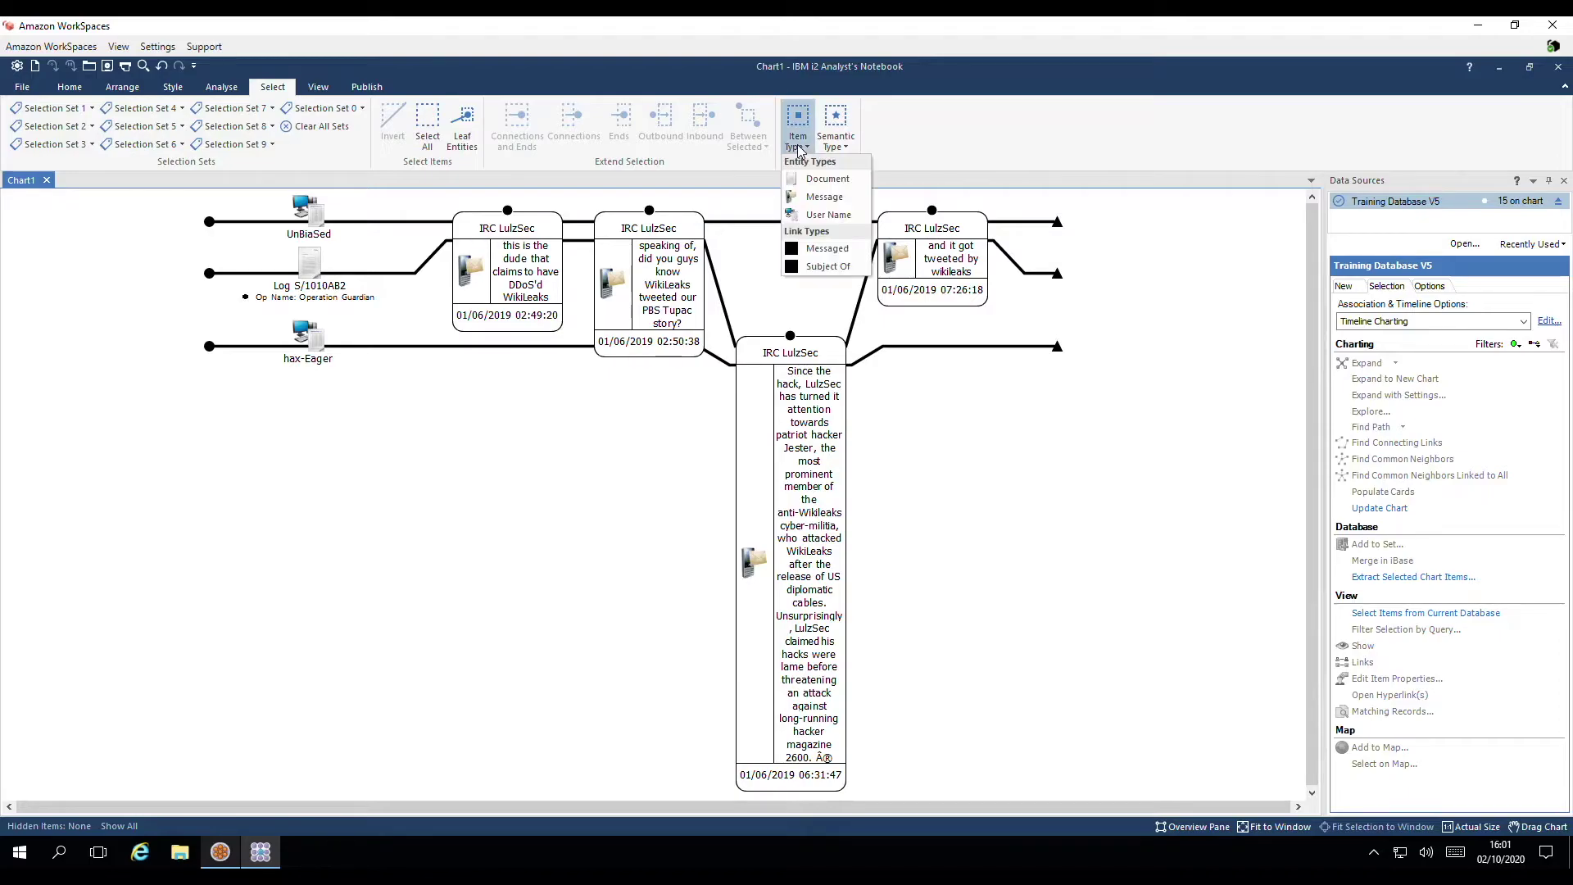
{"action": "left_click", "coordinate": [843, 198]}
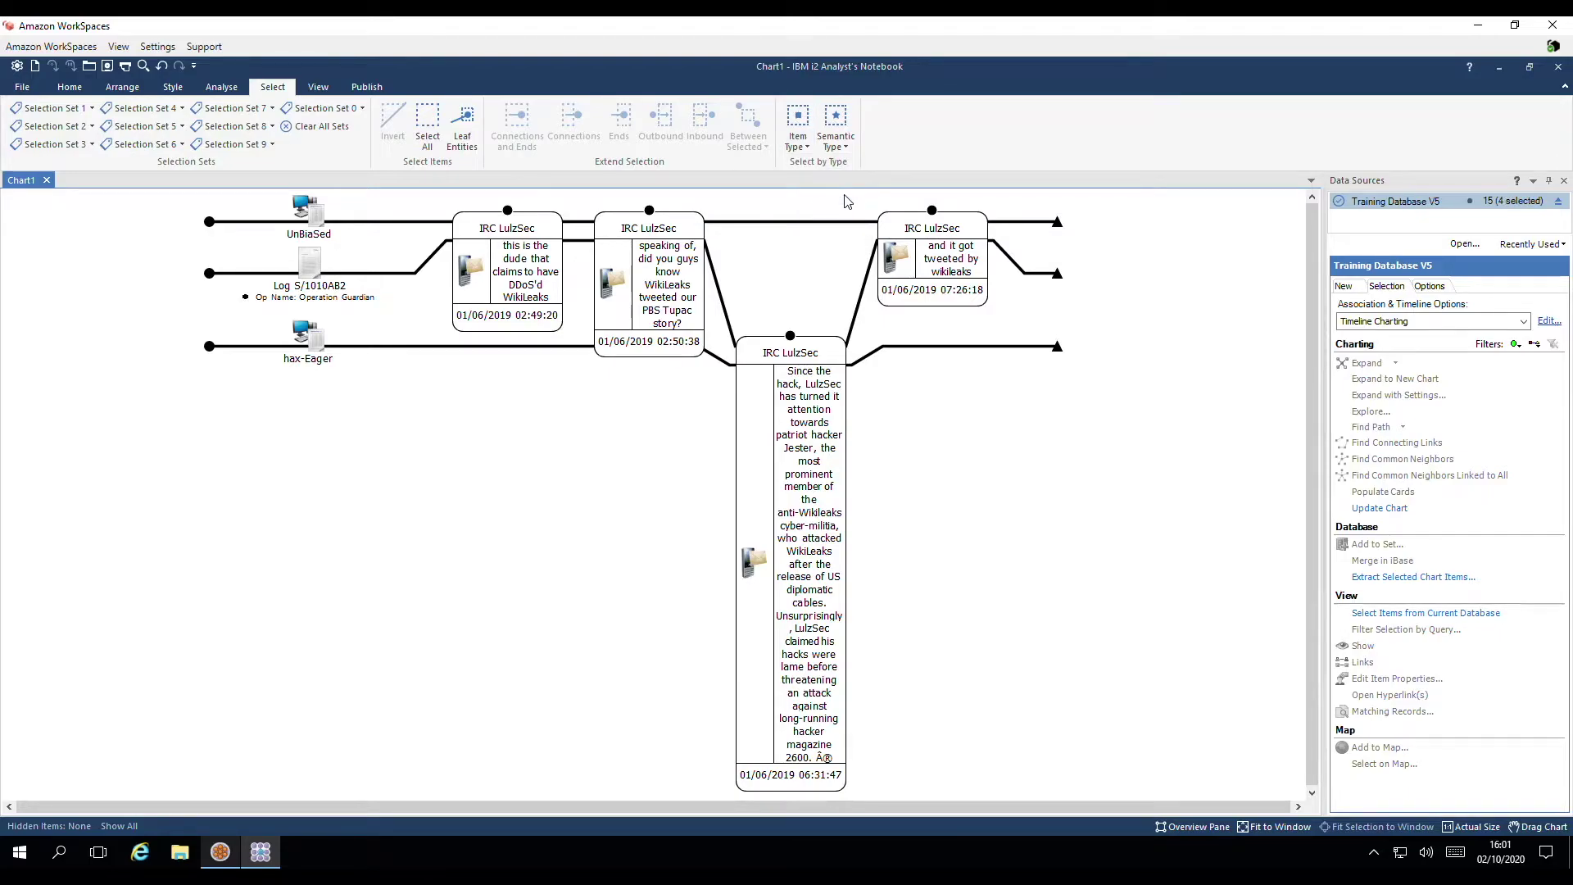
{"action": "left_click", "coordinate": [176, 88]}
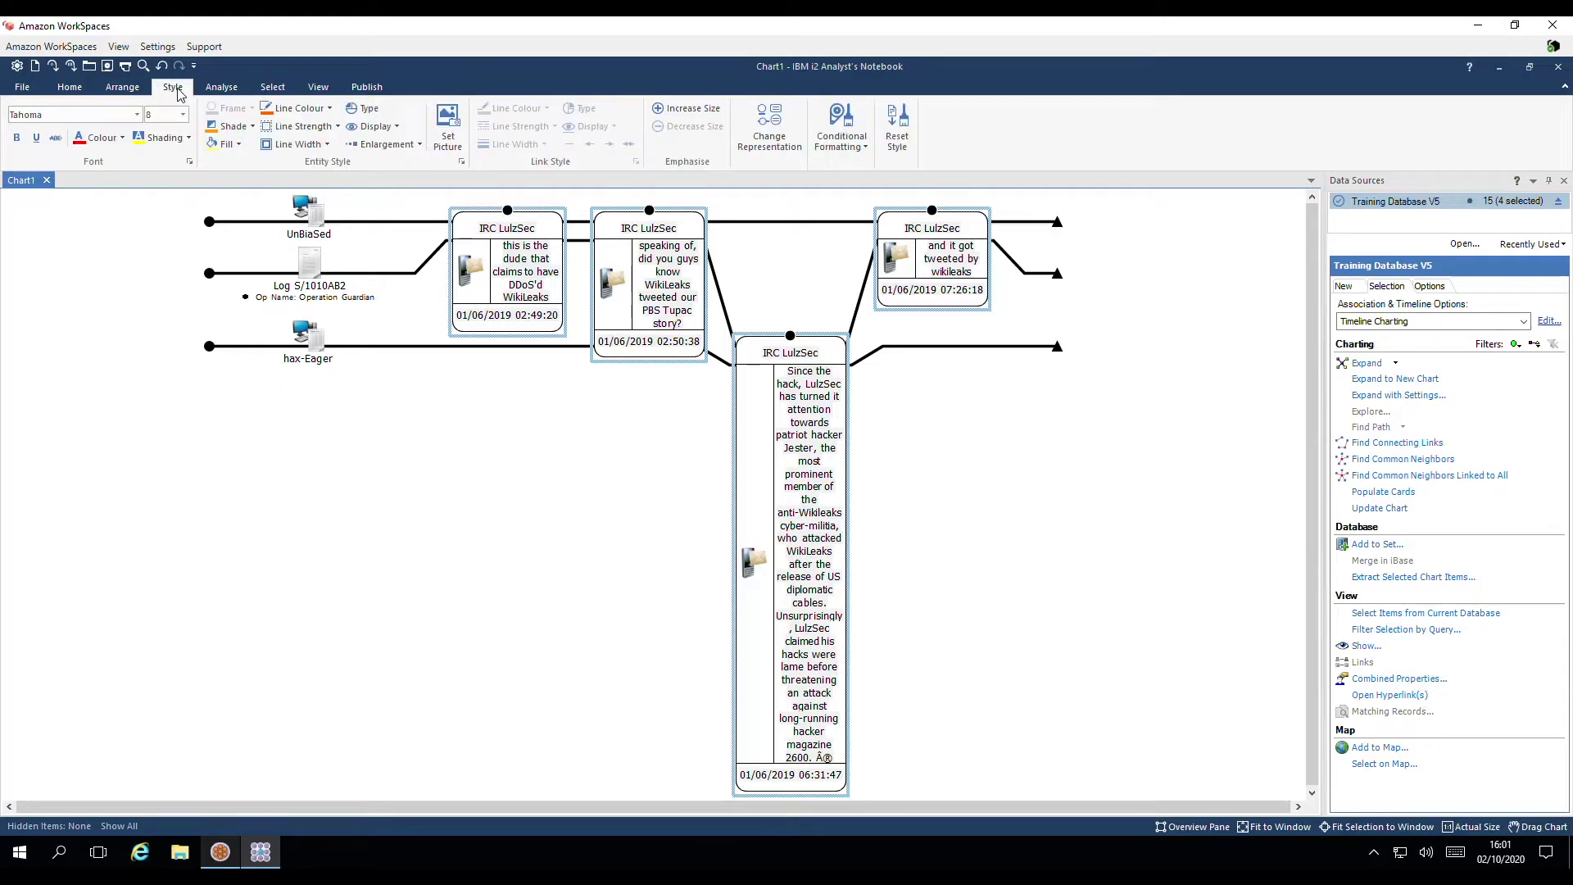
{"action": "left_click", "coordinate": [371, 109]}
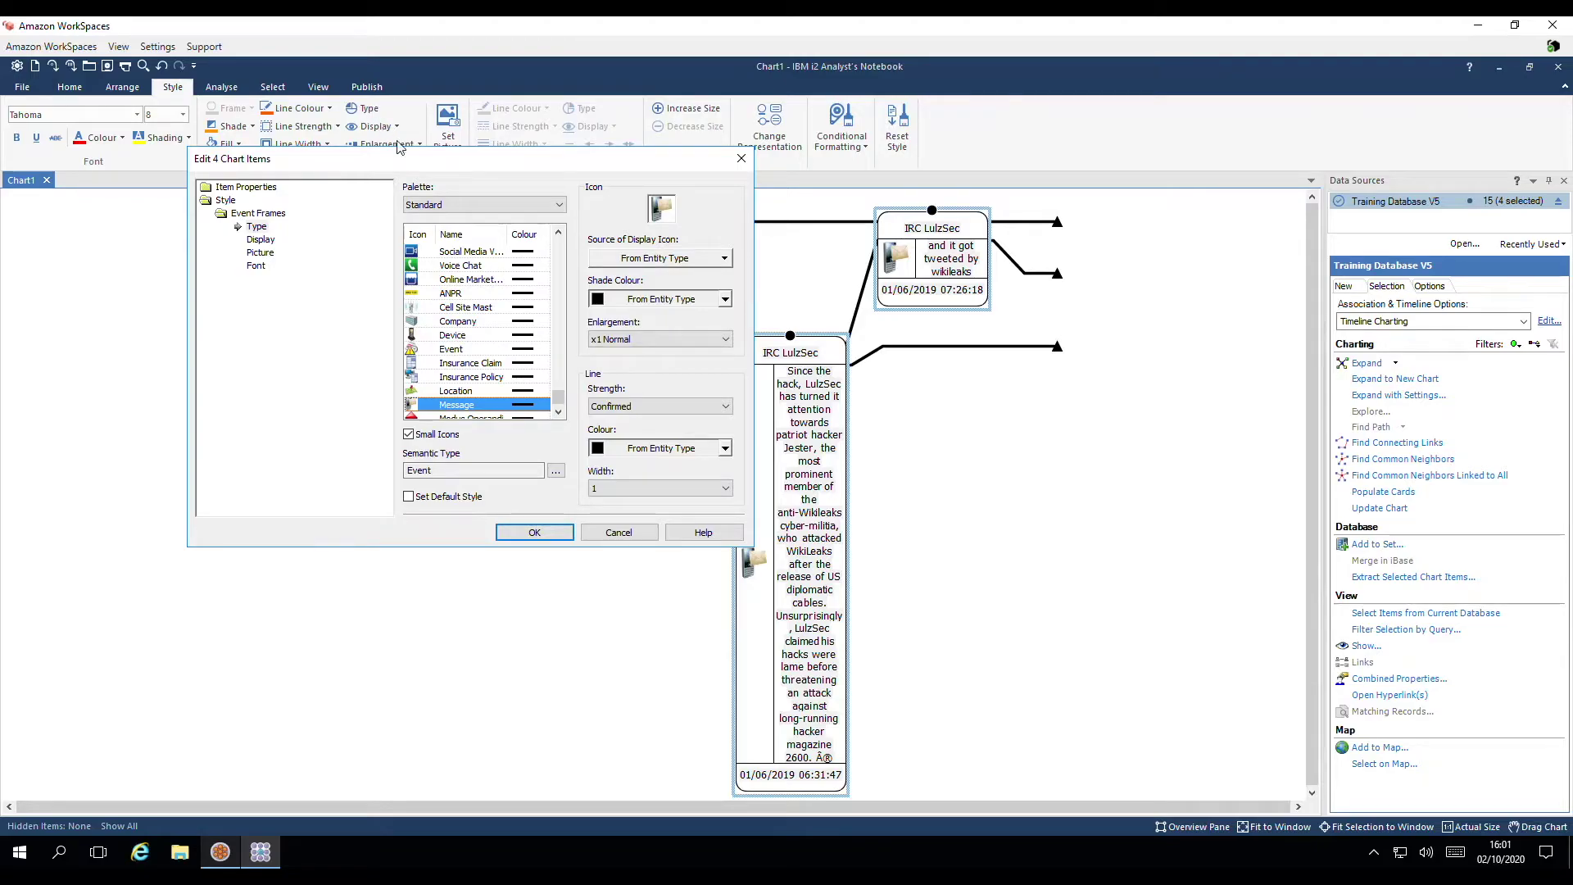
{"action": "left_click", "coordinate": [540, 207]}
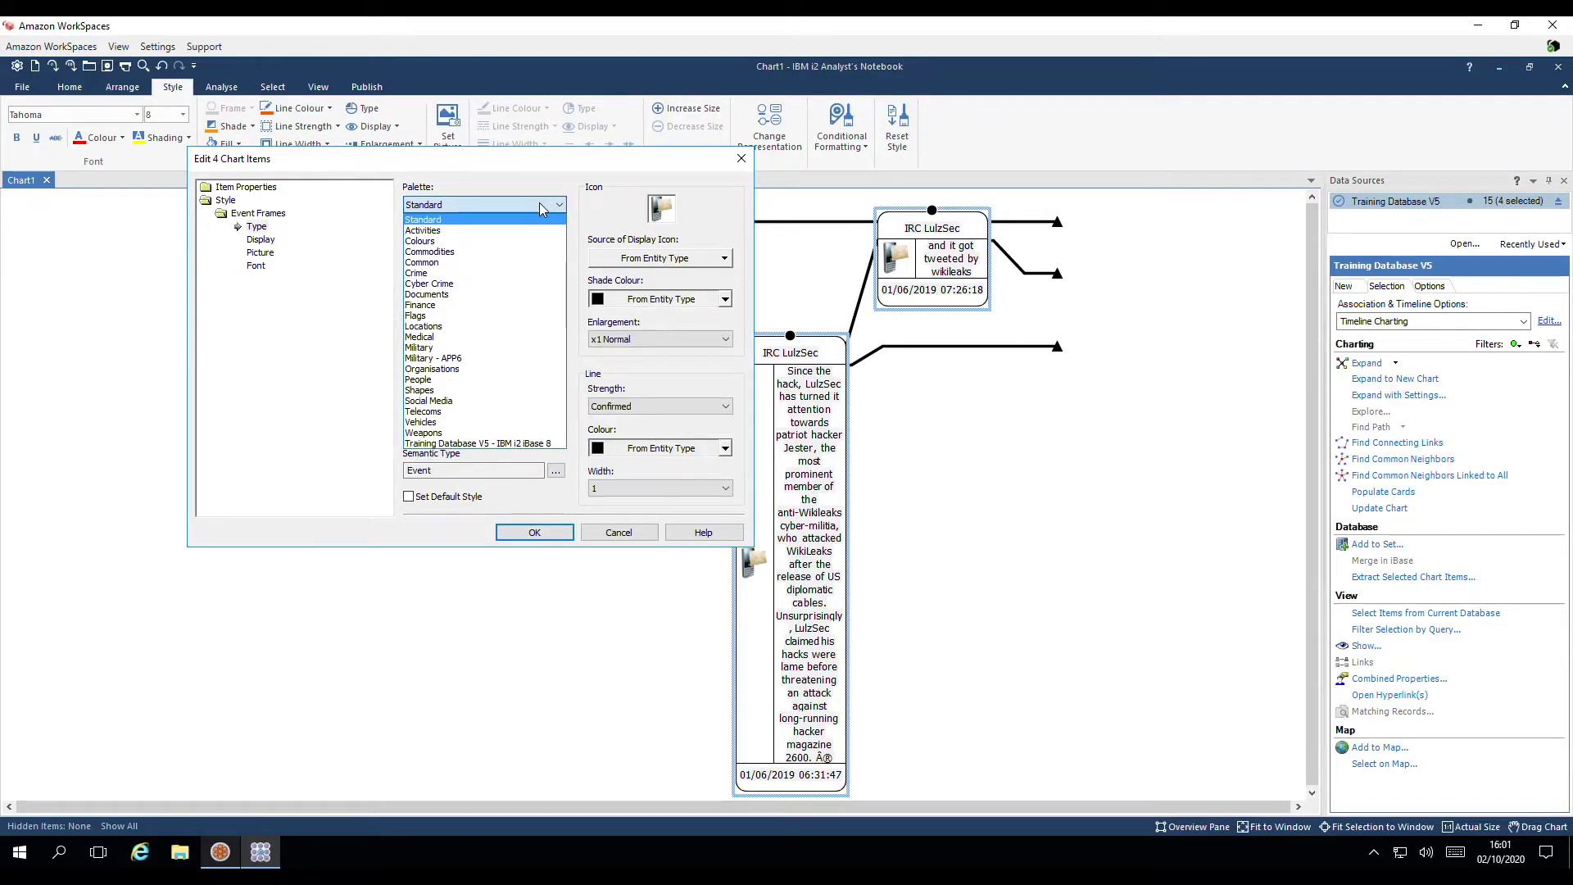
{"action": "left_click", "coordinate": [467, 400]}
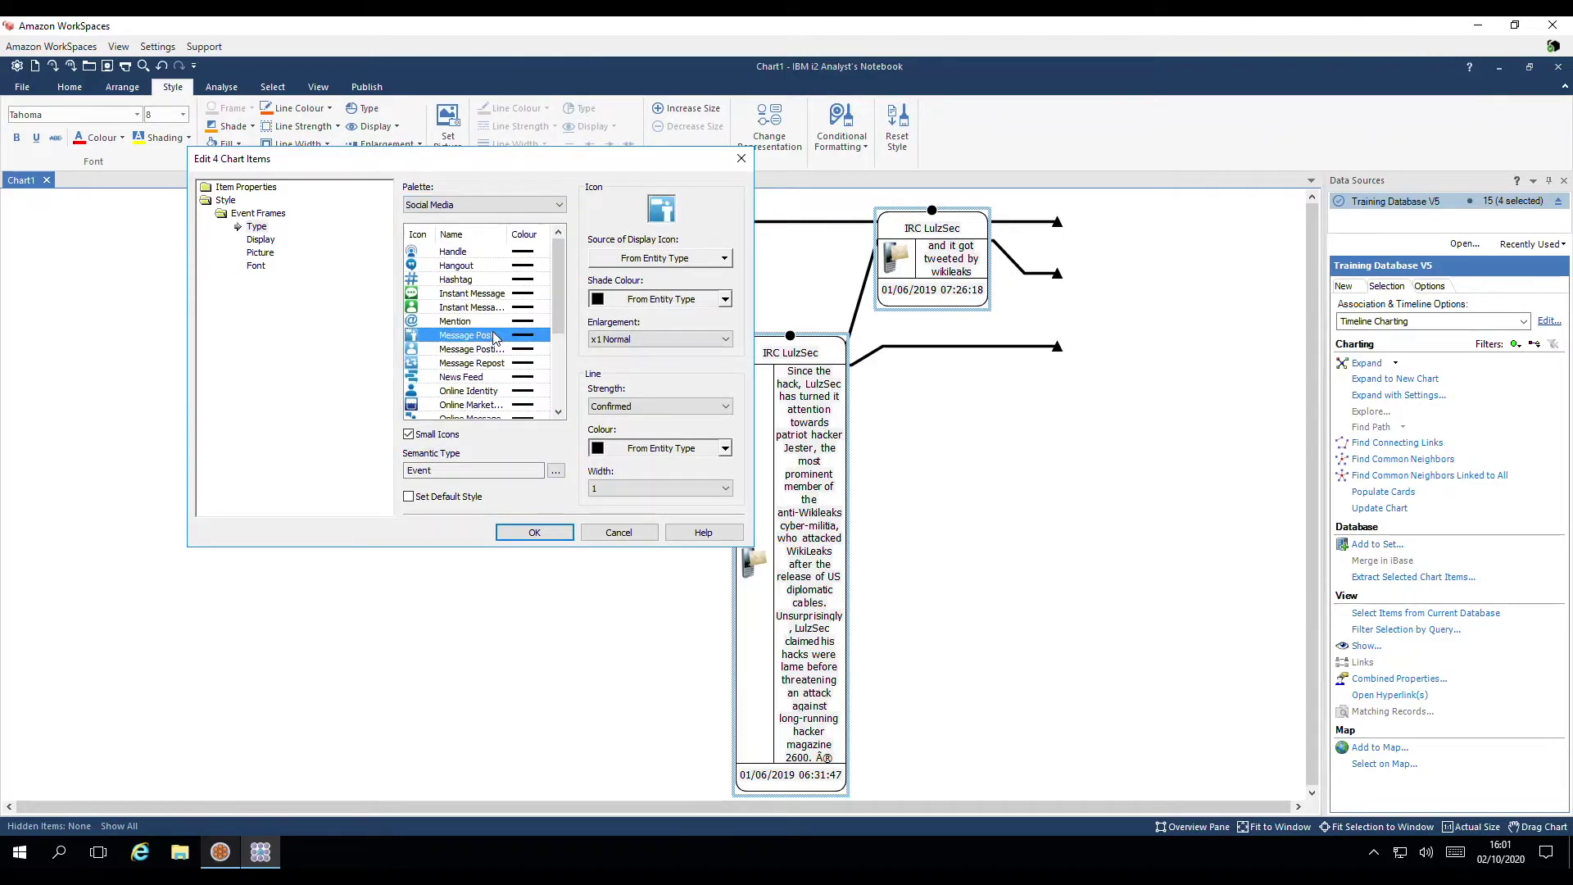
{"action": "left_click", "coordinate": [559, 538]}
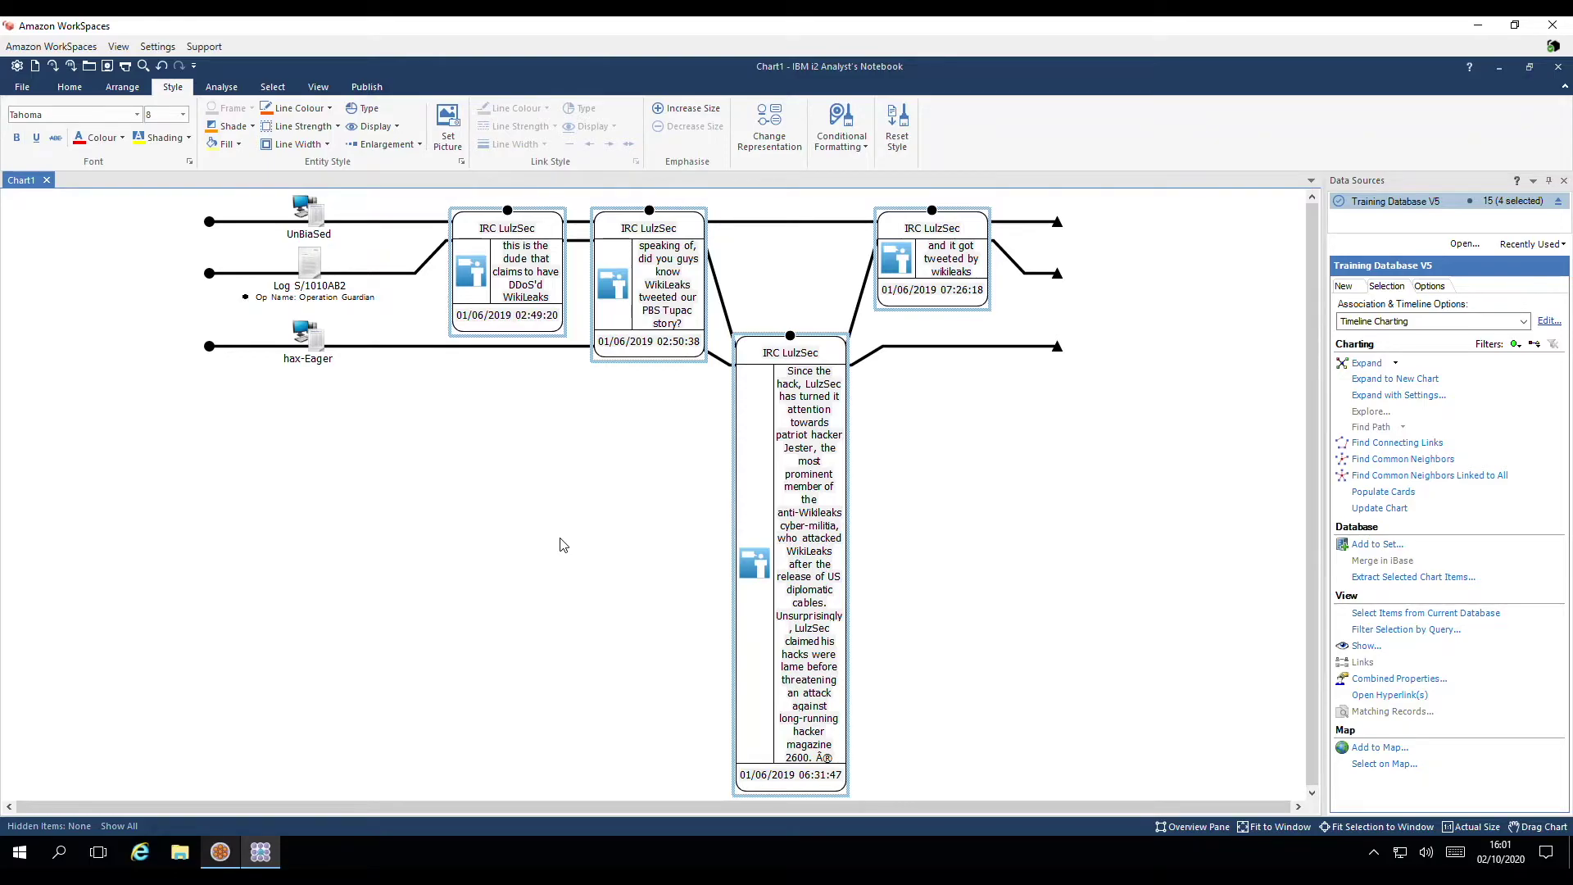
{"action": "left_click", "coordinate": [70, 87]}
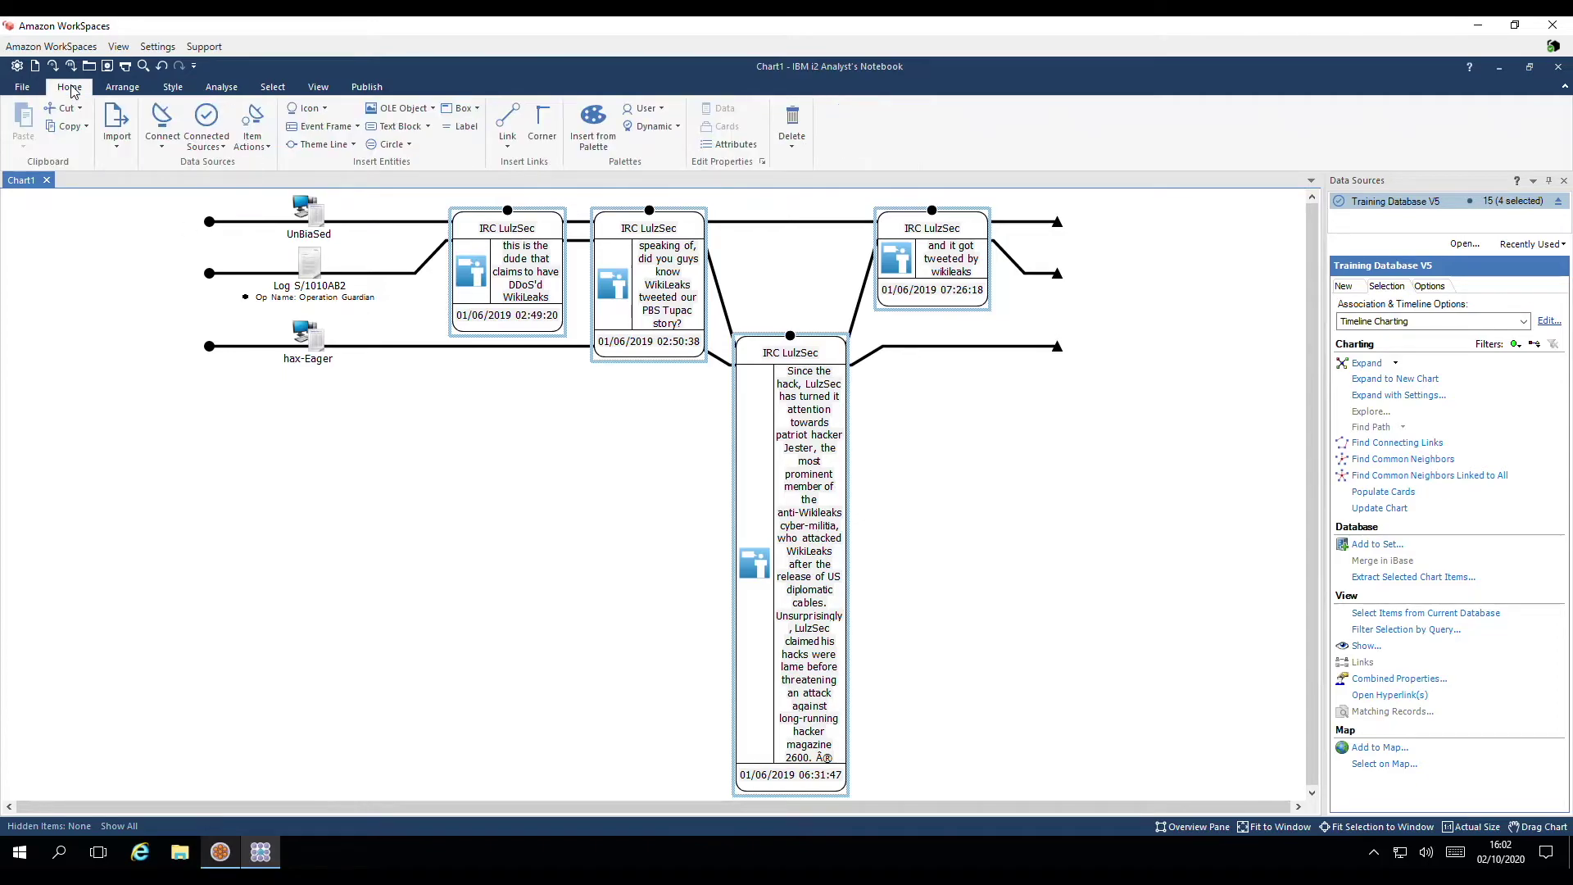
{"action": "left_click", "coordinate": [597, 131]}
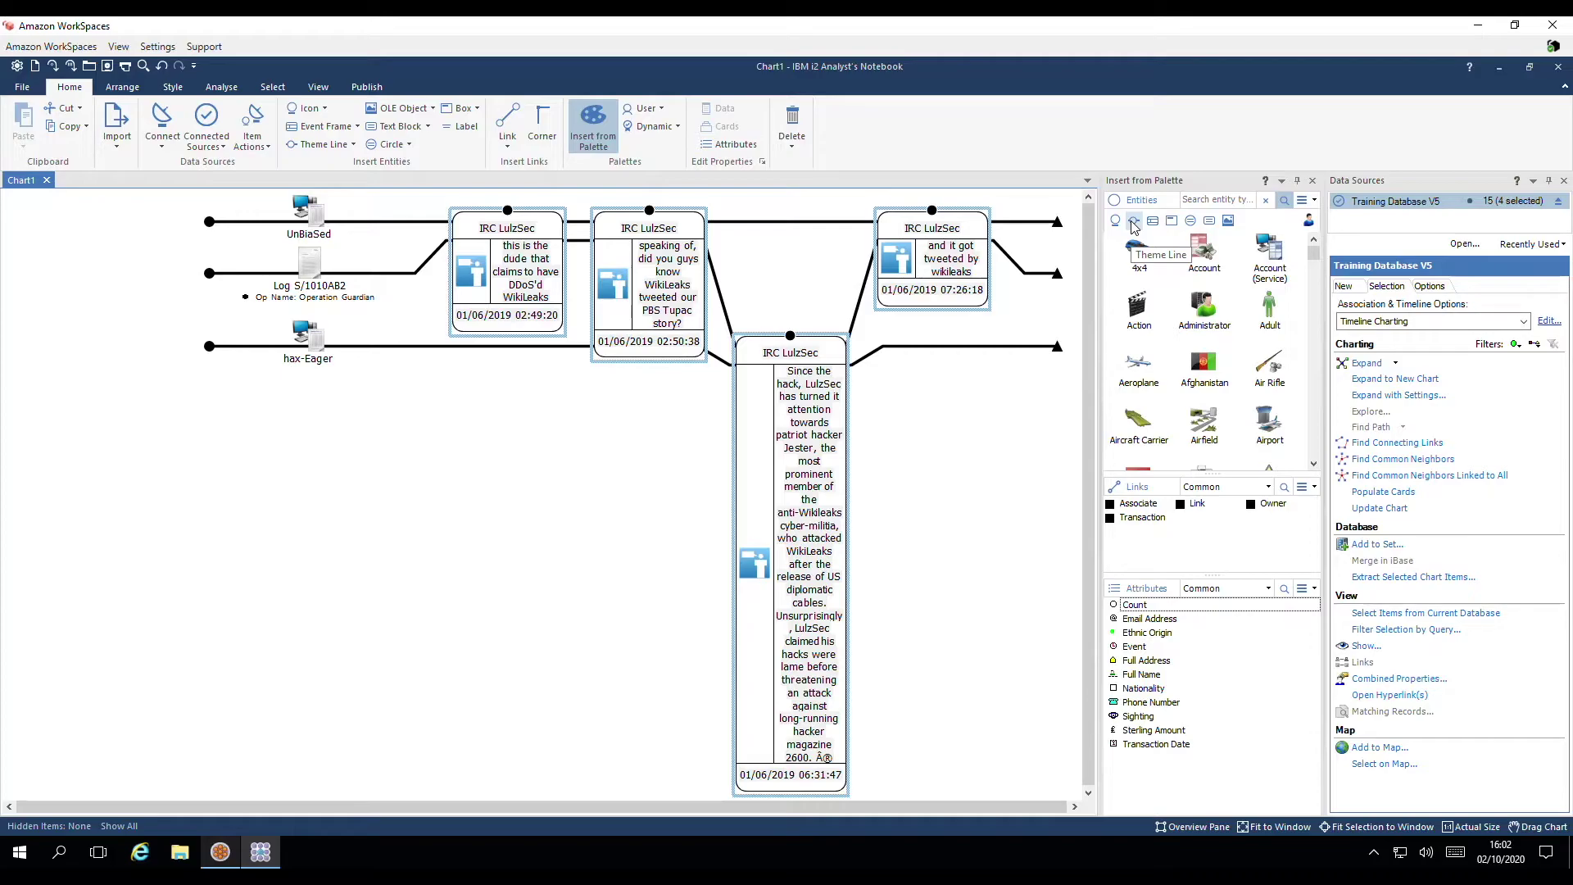
{"action": "left_click", "coordinate": [1134, 223]}
{"action": "left_click", "coordinate": [1217, 198]}
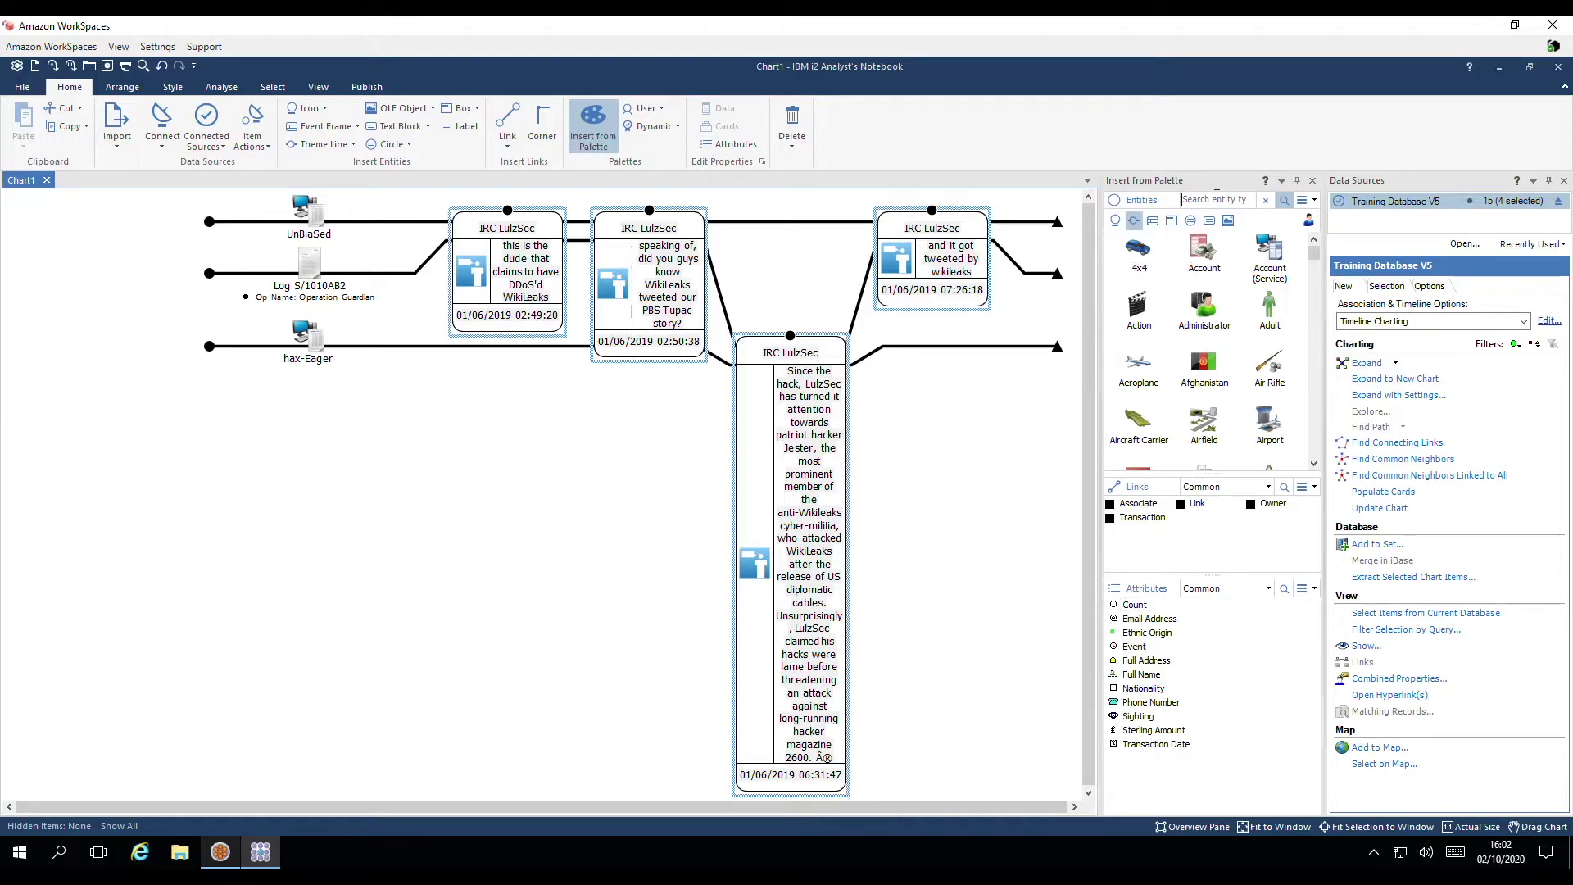
{"action": "type", "text": "user"}
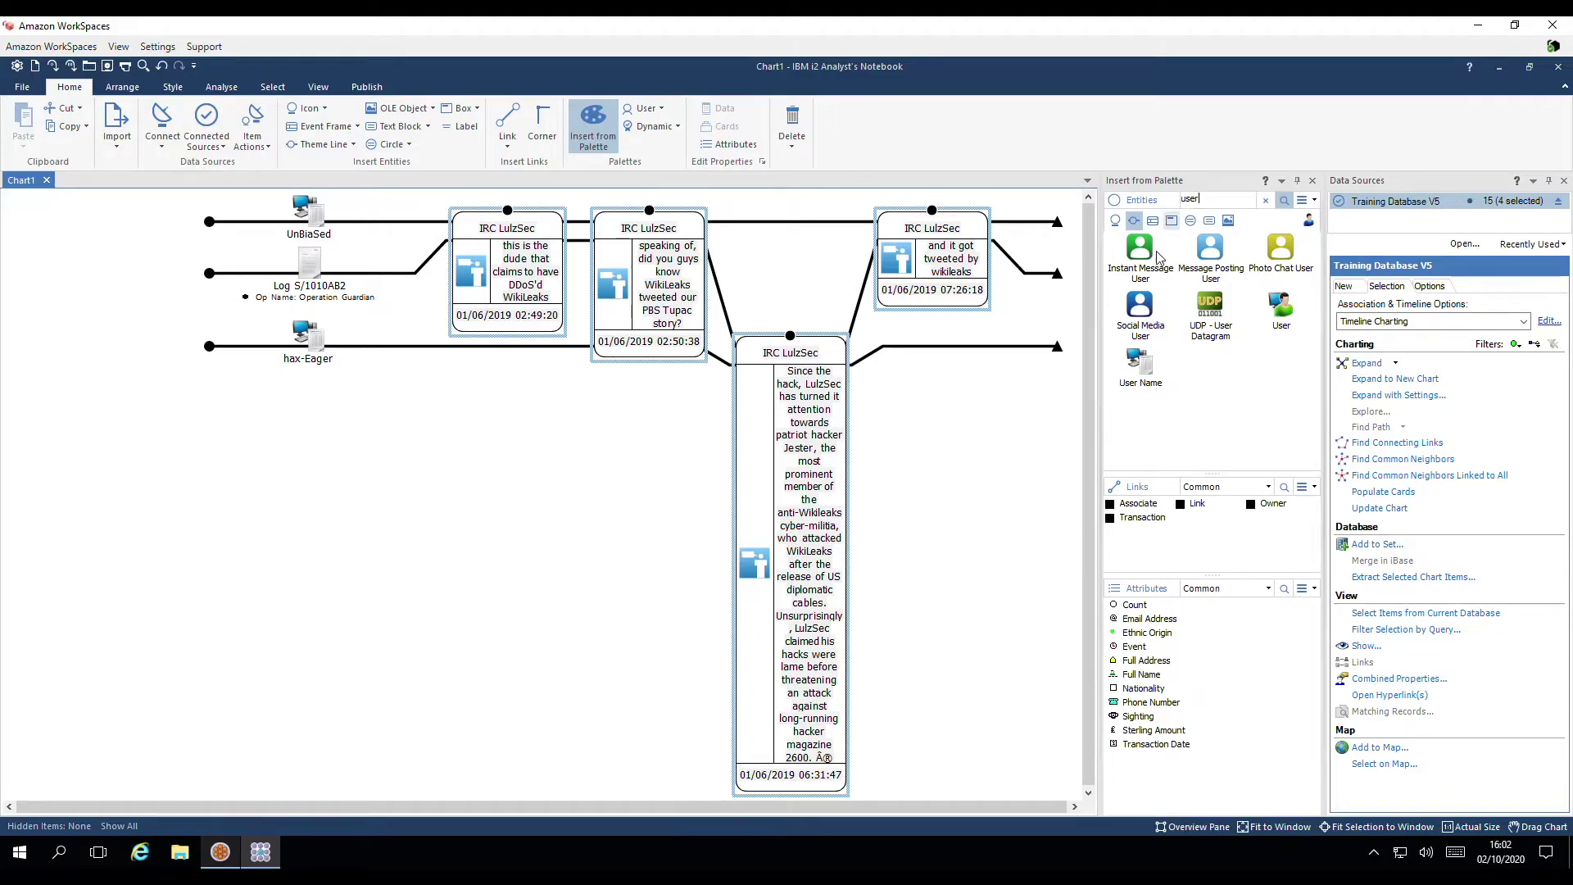
{"action": "left_click", "coordinate": [1134, 320]}
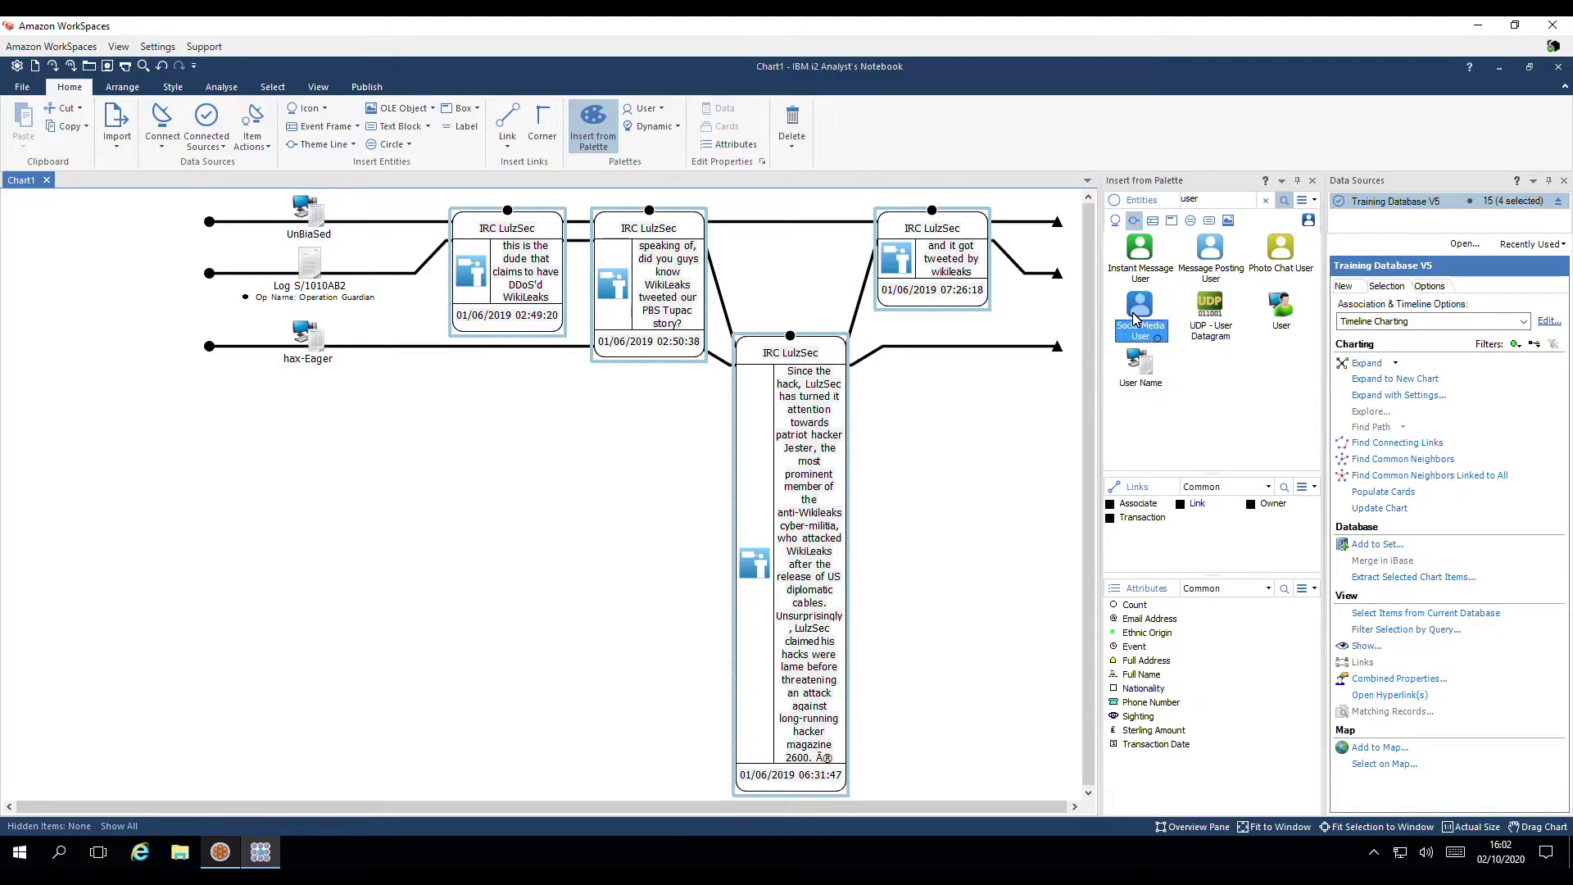
{"action": "left_click_drag", "start_coordinate": [1135, 320], "coordinate": [312, 351]}
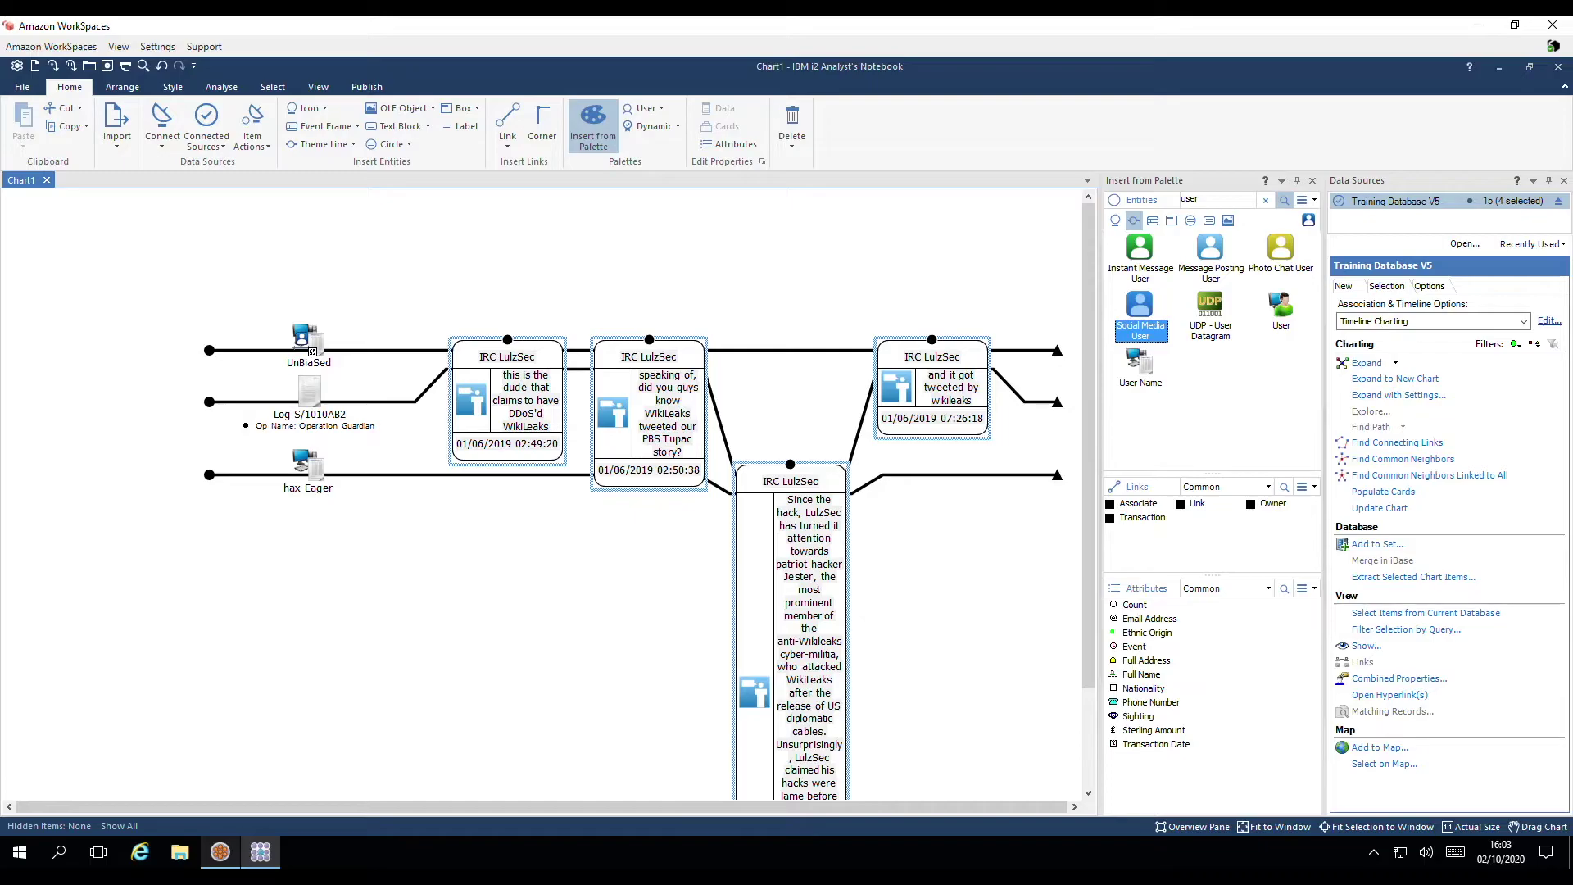
{"action": "left_click_drag", "start_coordinate": [313, 351], "coordinate": [308, 347]}
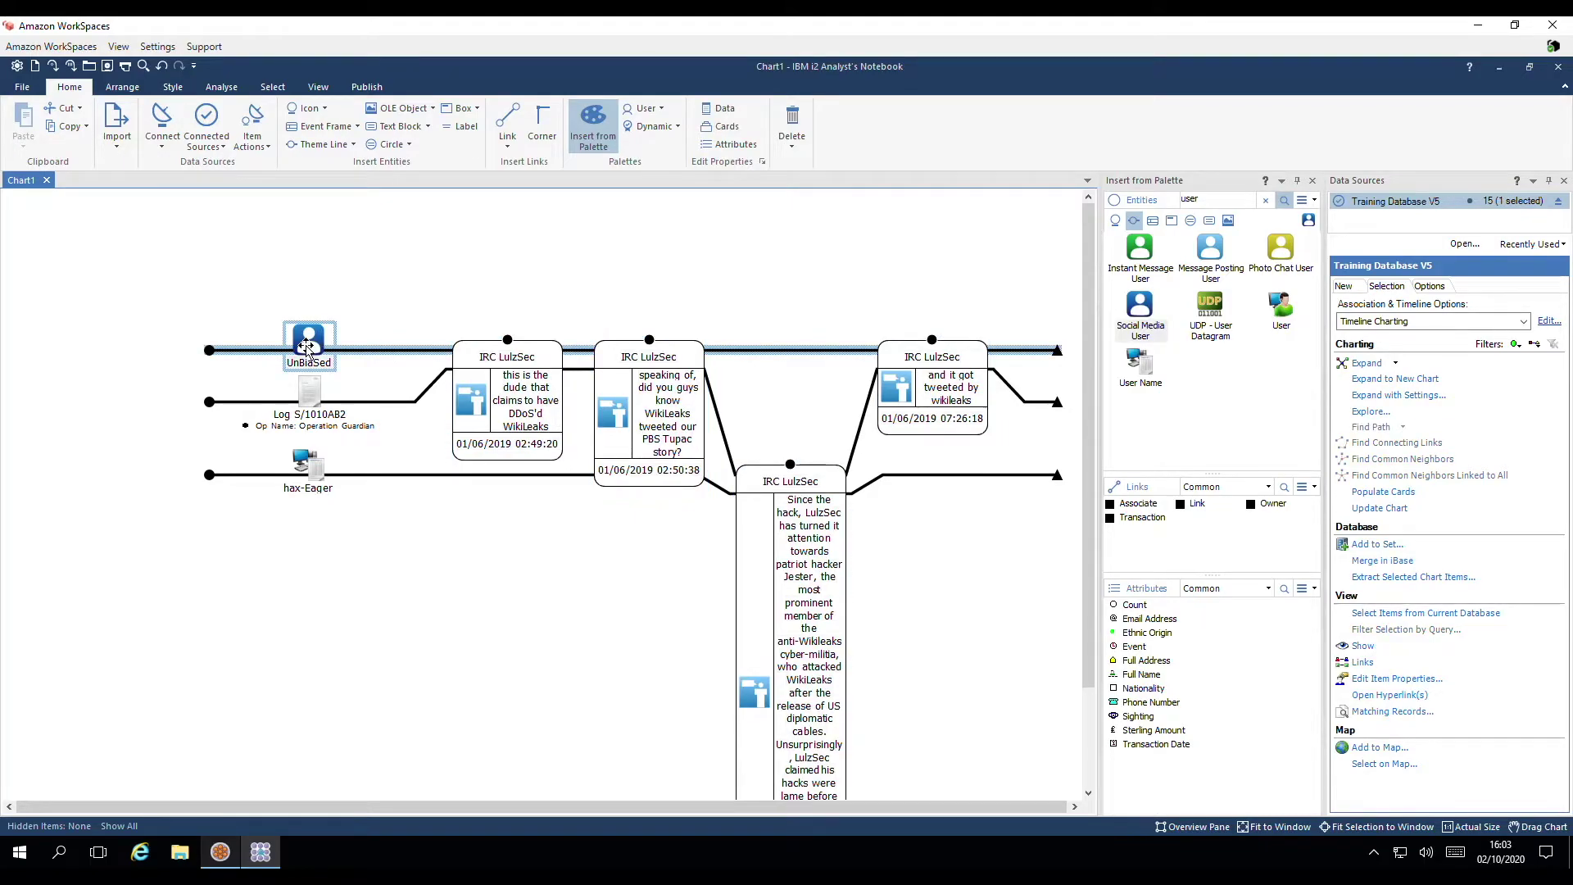
{"action": "left_click", "coordinate": [1115, 332]}
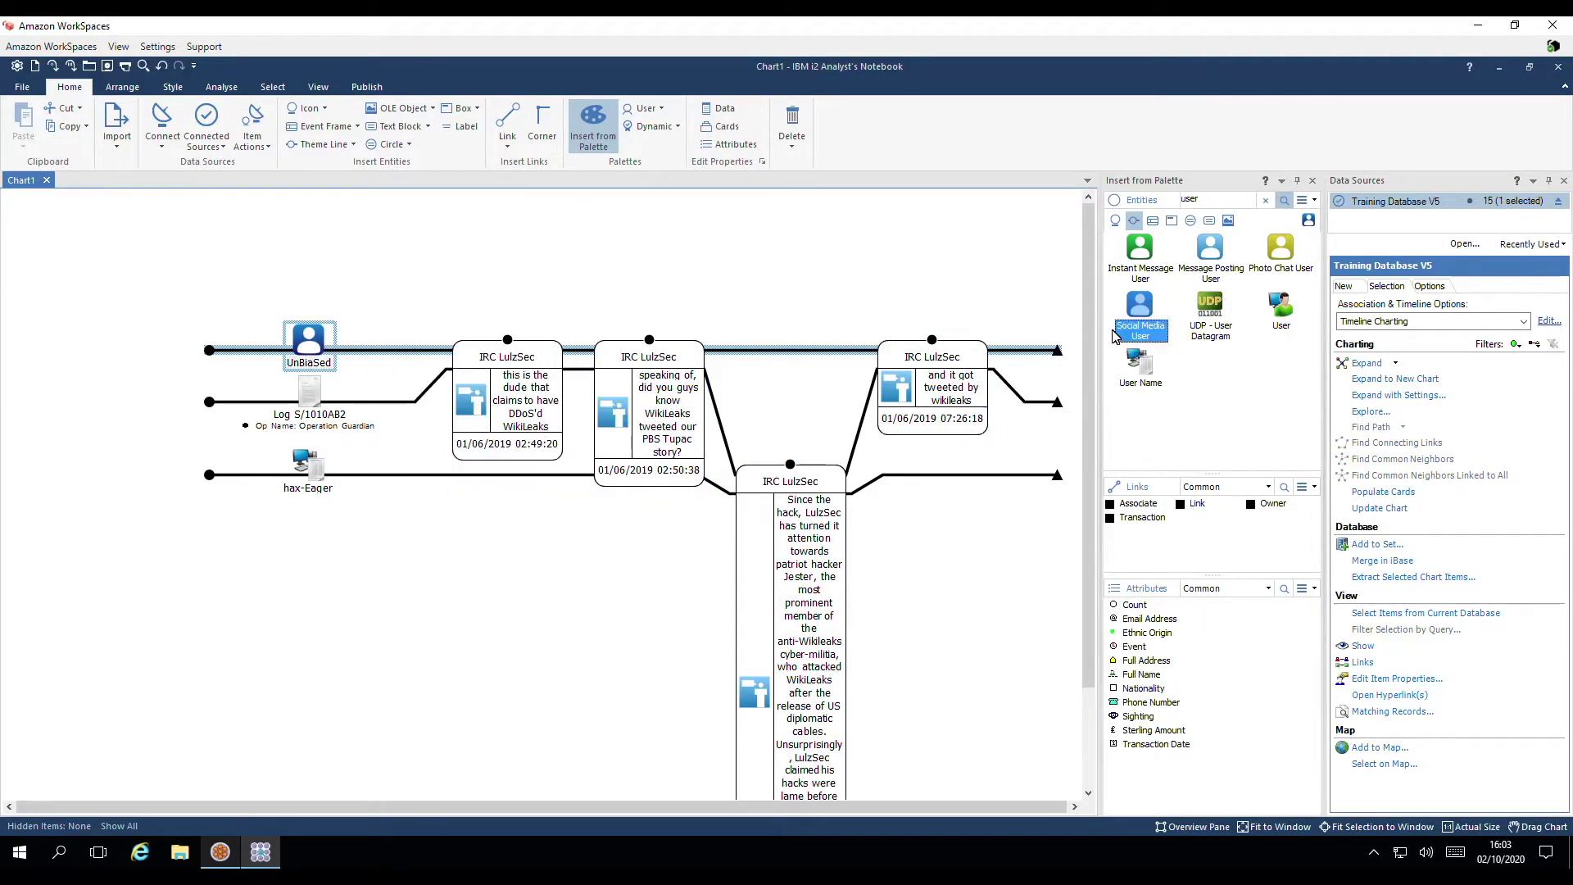
{"action": "left_click_drag", "start_coordinate": [1116, 336], "coordinate": [294, 478]}
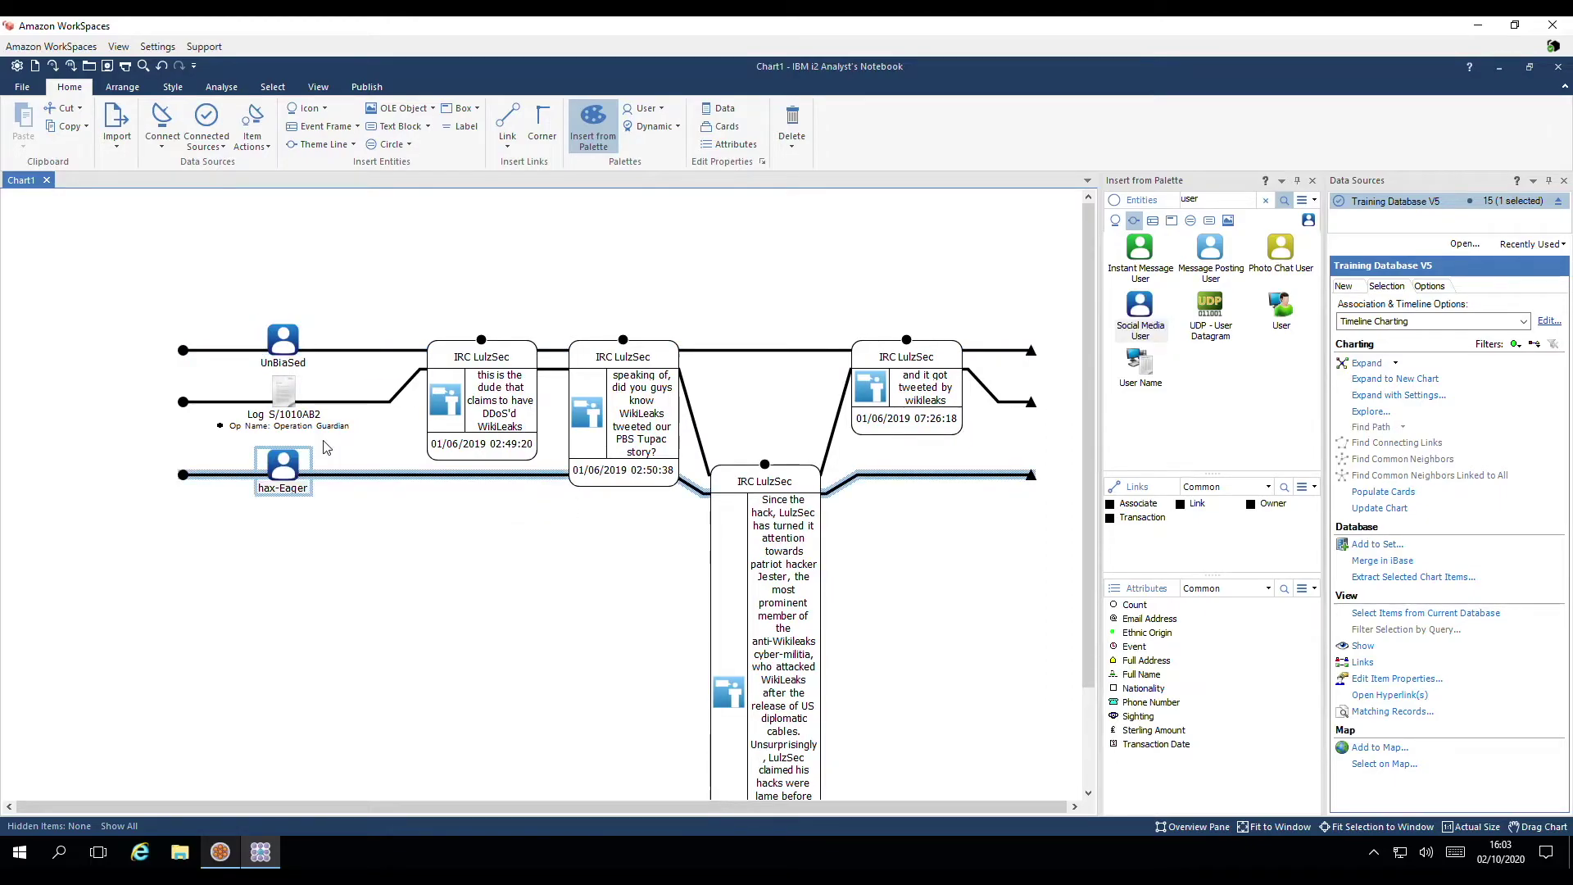
Search the palette for 'log' and give Log S/1010AB2 the Computer Log icon.
{"action": "left_click", "coordinate": [295, 414]}
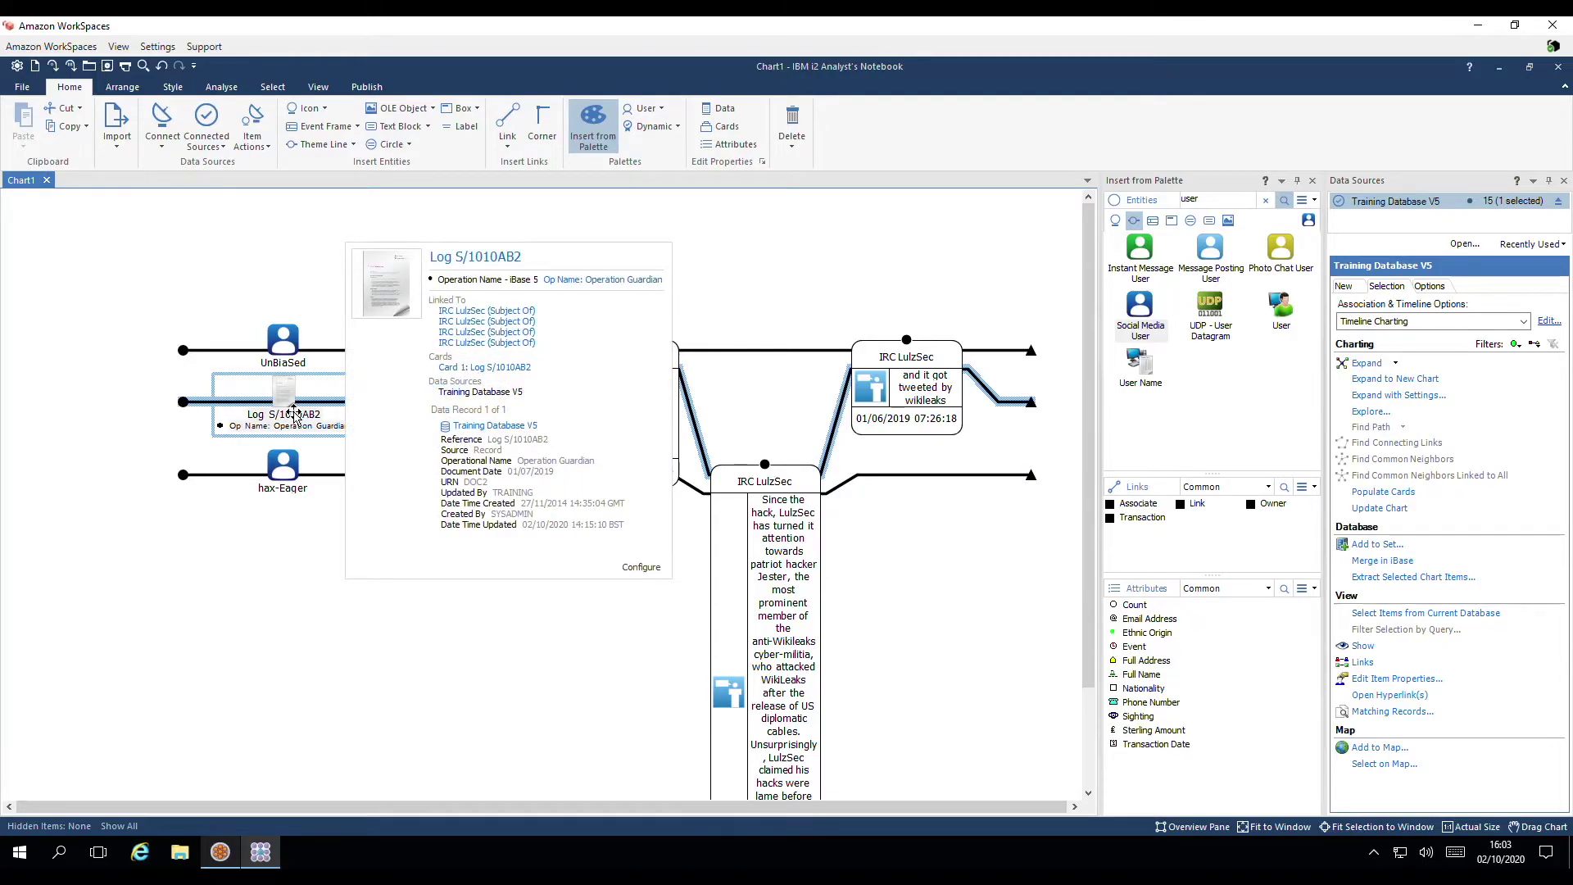
{"action": "double_click", "coordinate": [1168, 198]}
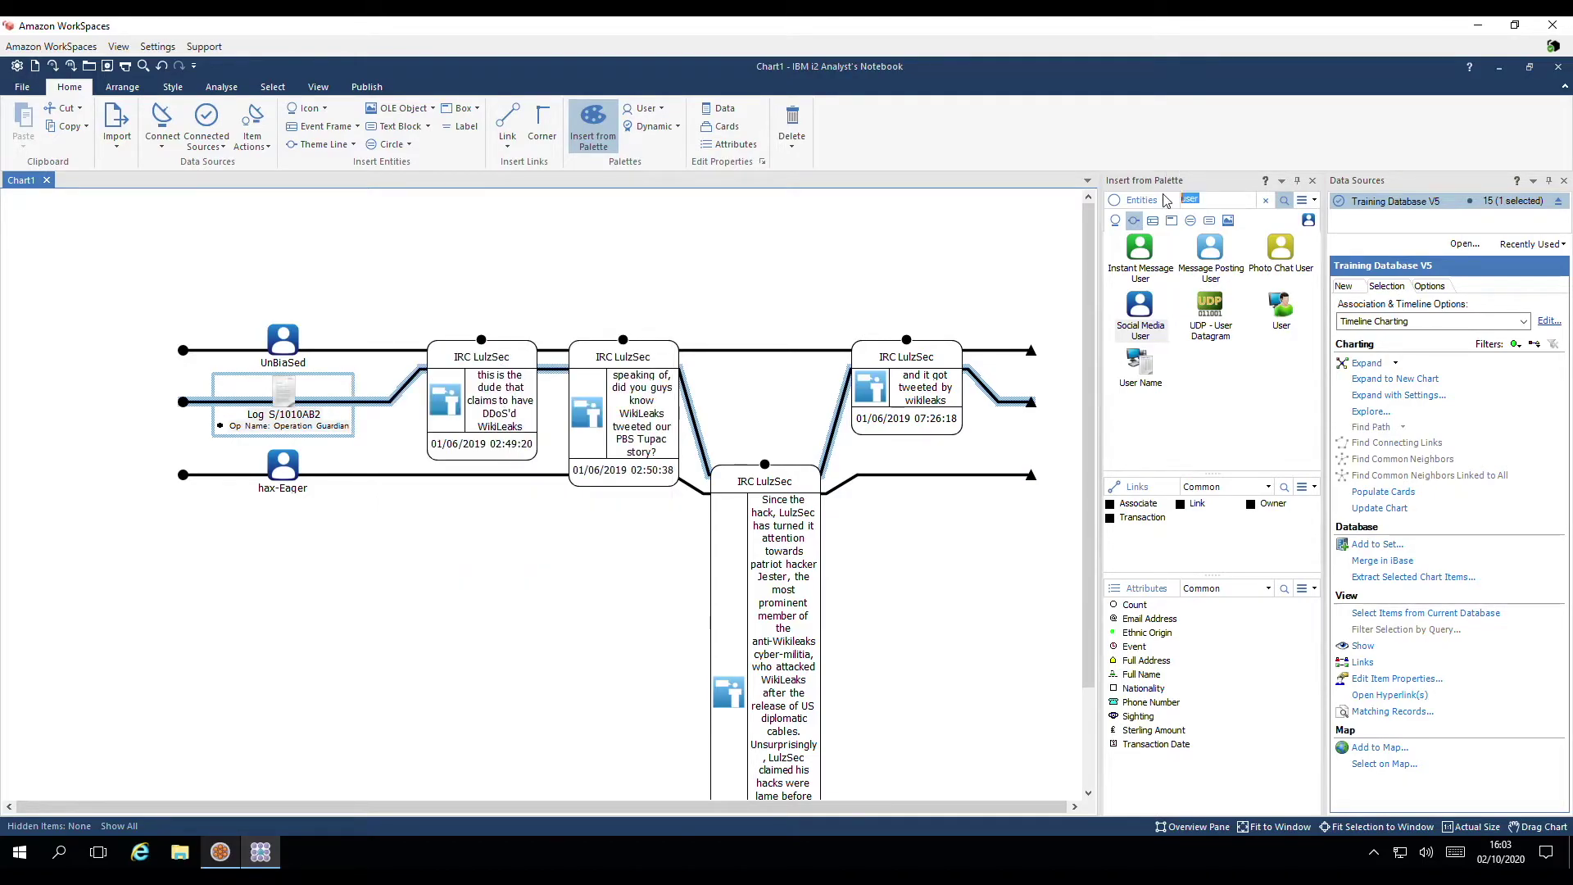
{"action": "type", "text": "log"}
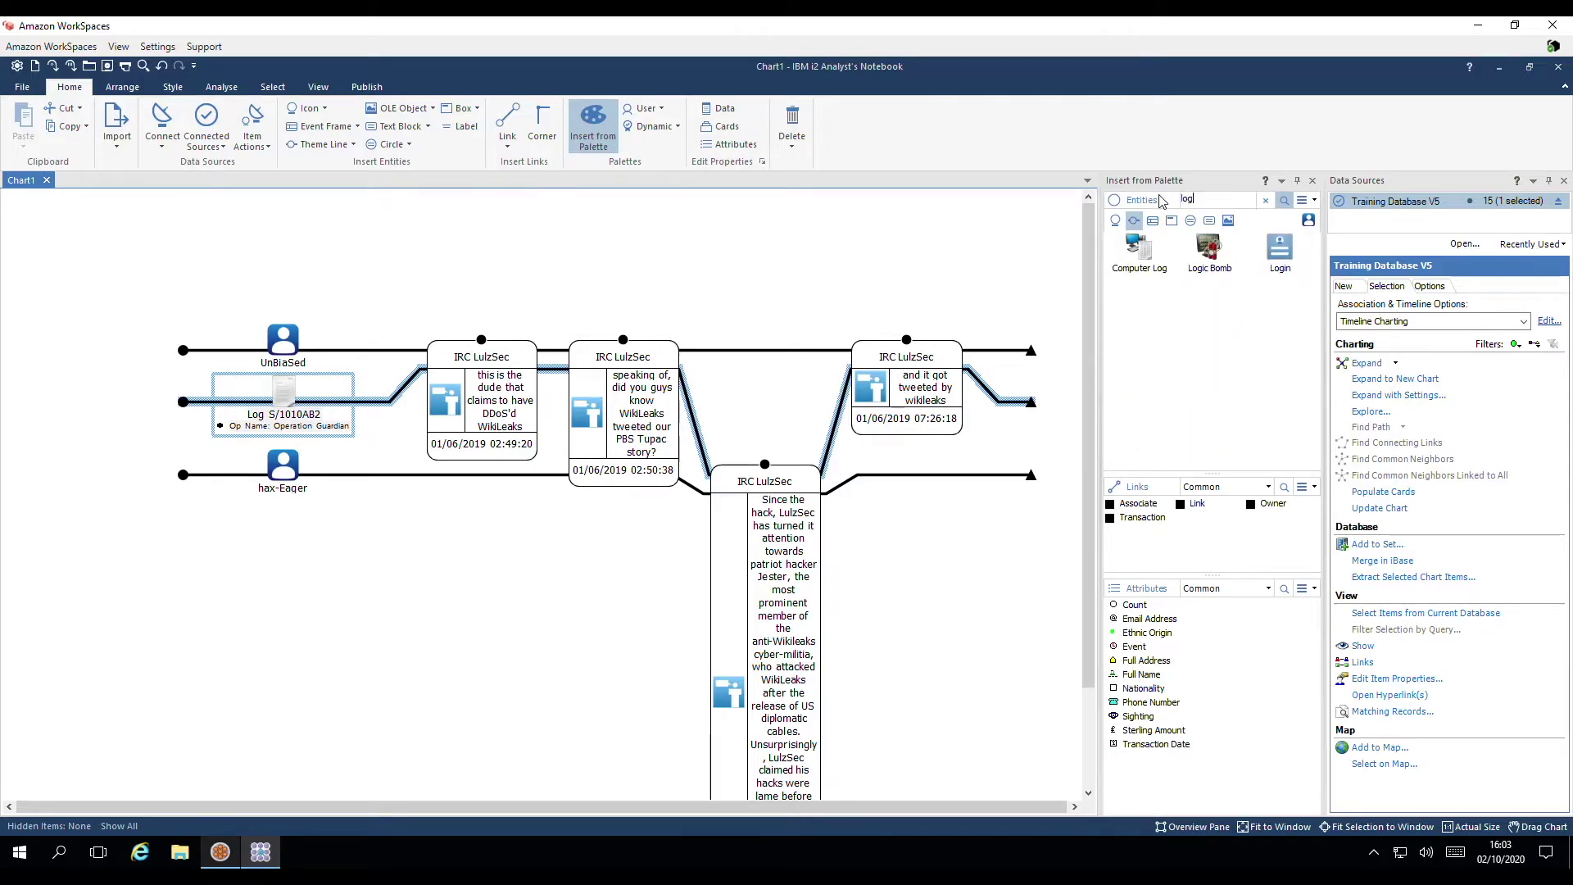
{"action": "left_click", "coordinate": [1133, 263]}
{"action": "left_click_drag", "start_coordinate": [1133, 262], "coordinate": [284, 393]}
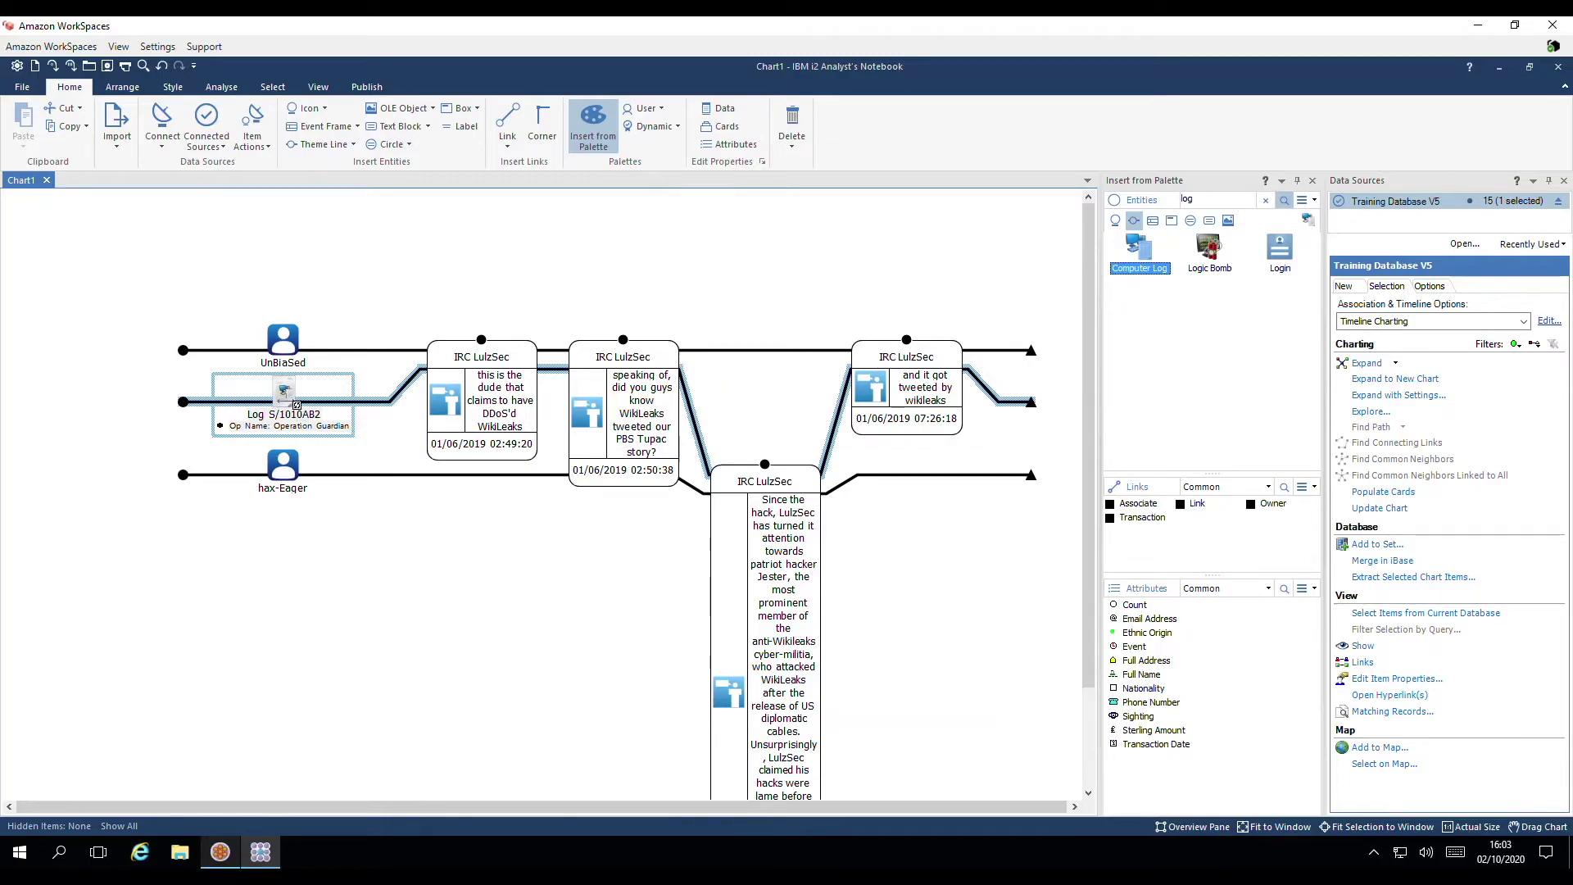
{"action": "mouse_move", "coordinate": [284, 392]}
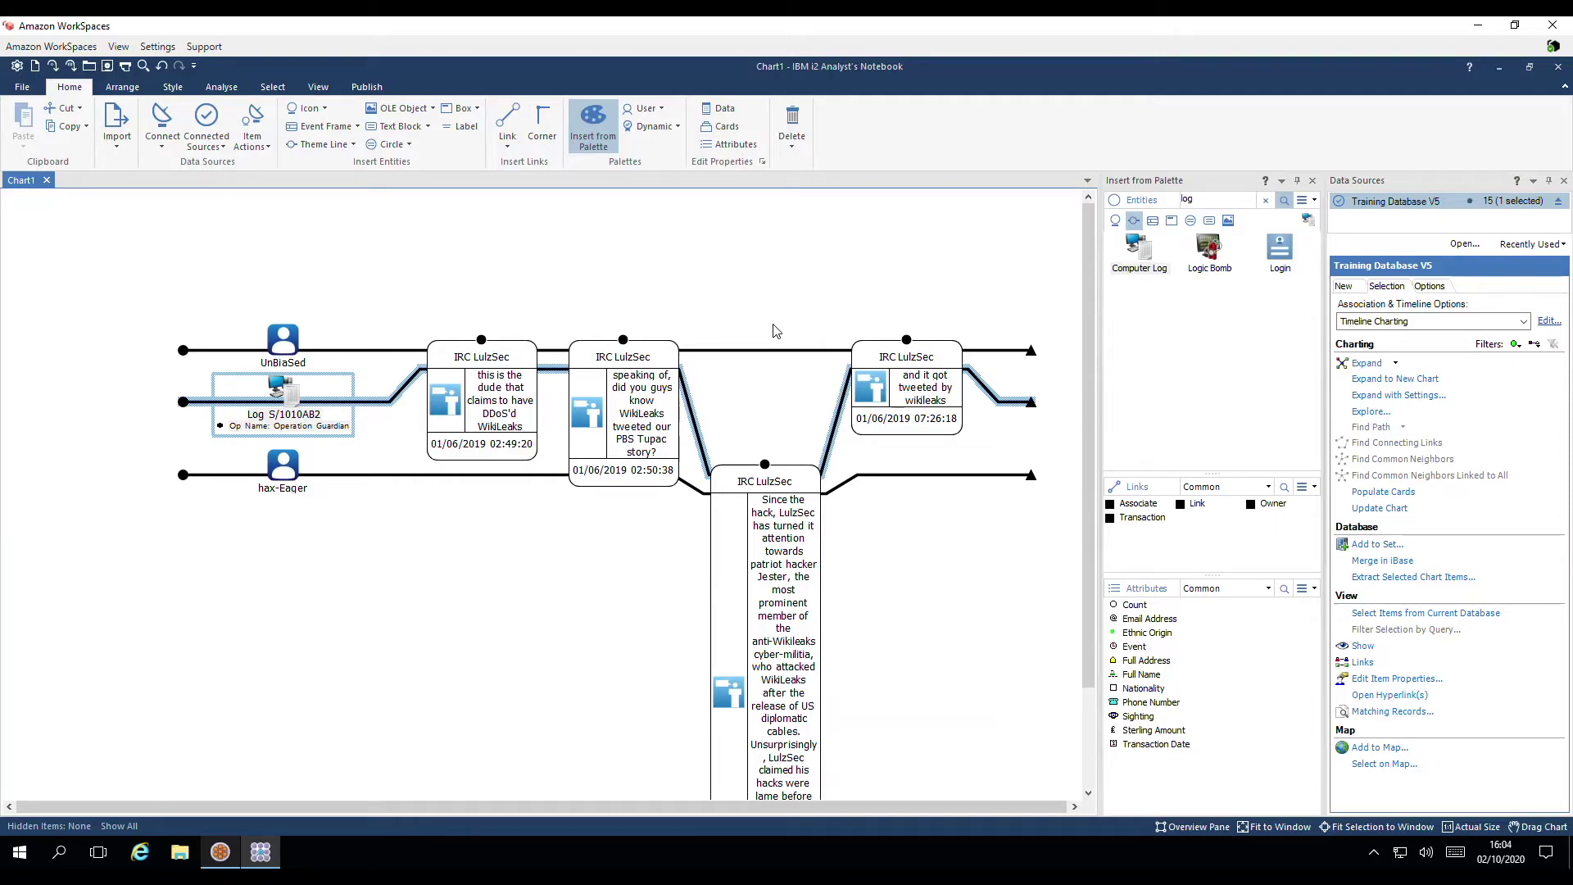
Shade the UnBiaSed icon blue.
{"action": "left_click", "coordinate": [283, 343]}
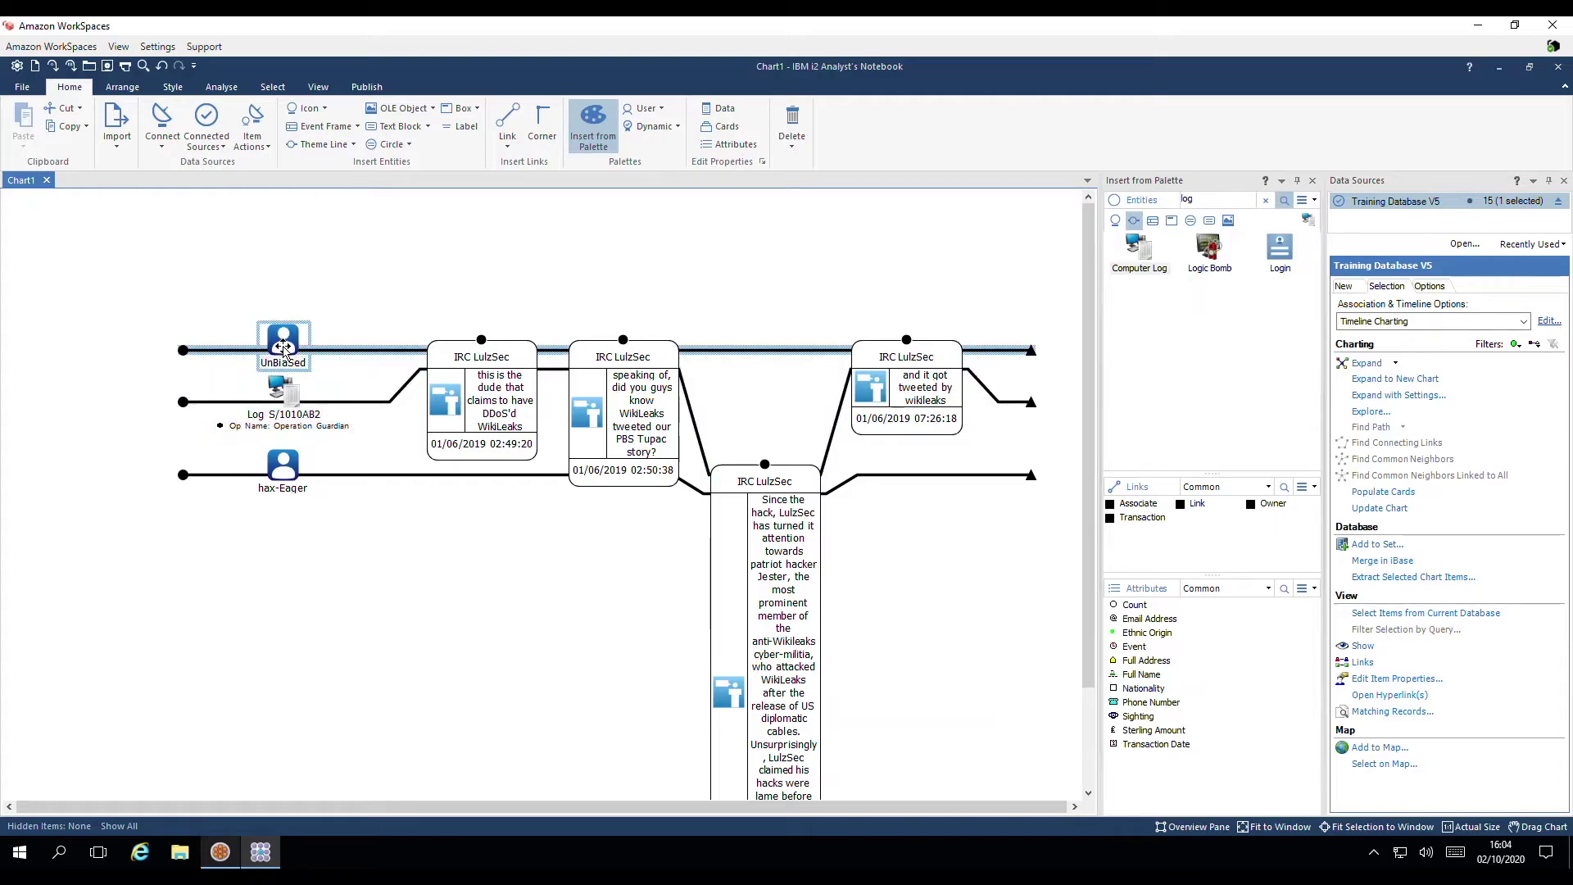
{"action": "left_click", "coordinate": [182, 88]}
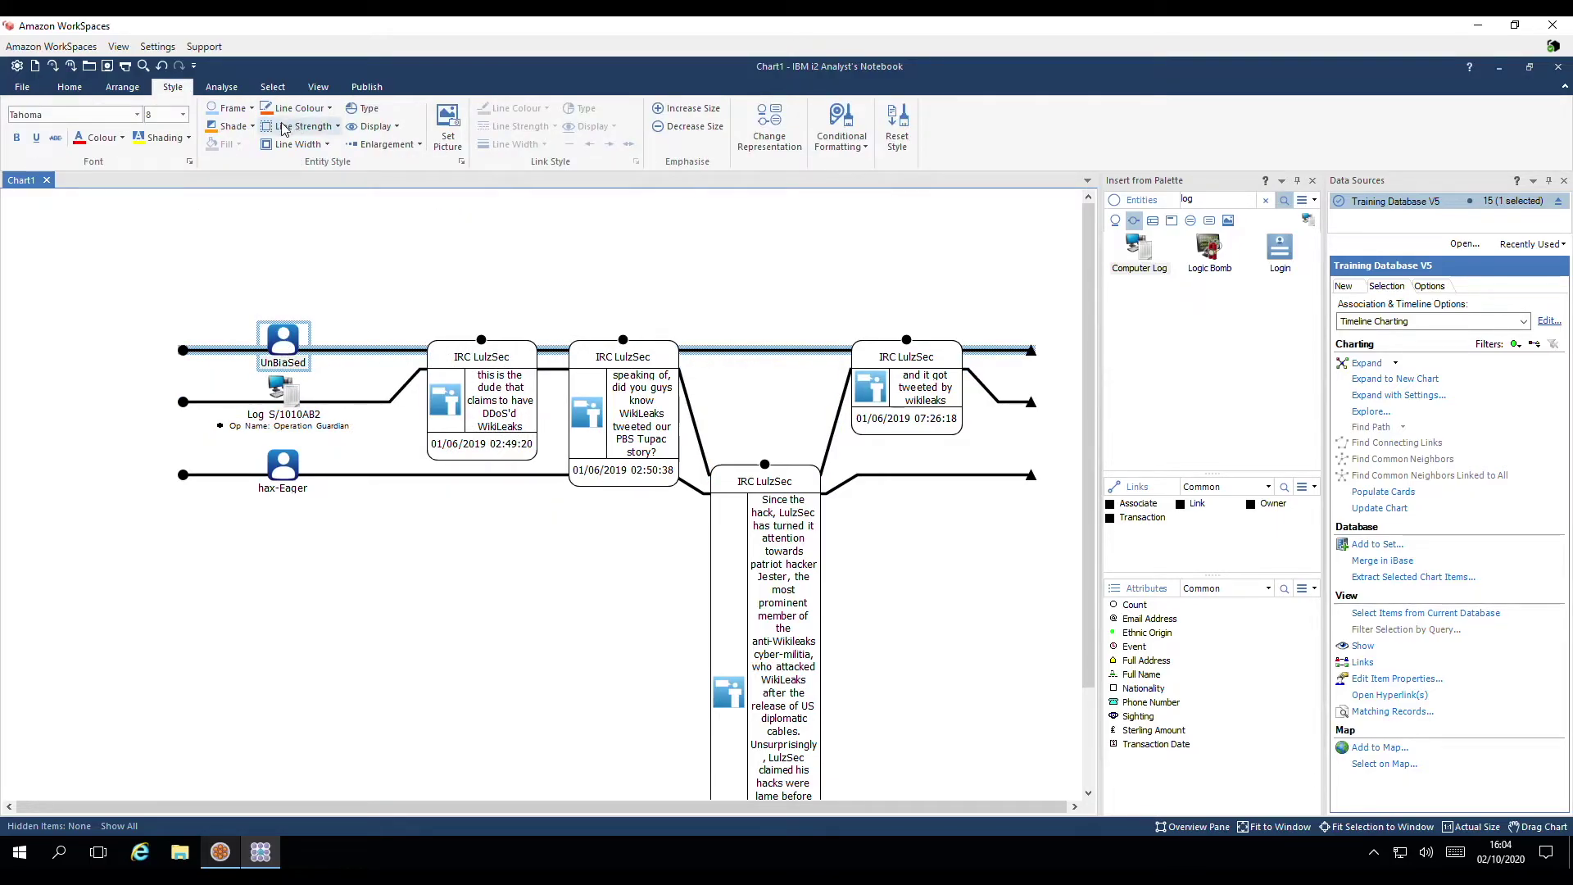
{"action": "left_click", "coordinate": [252, 129]}
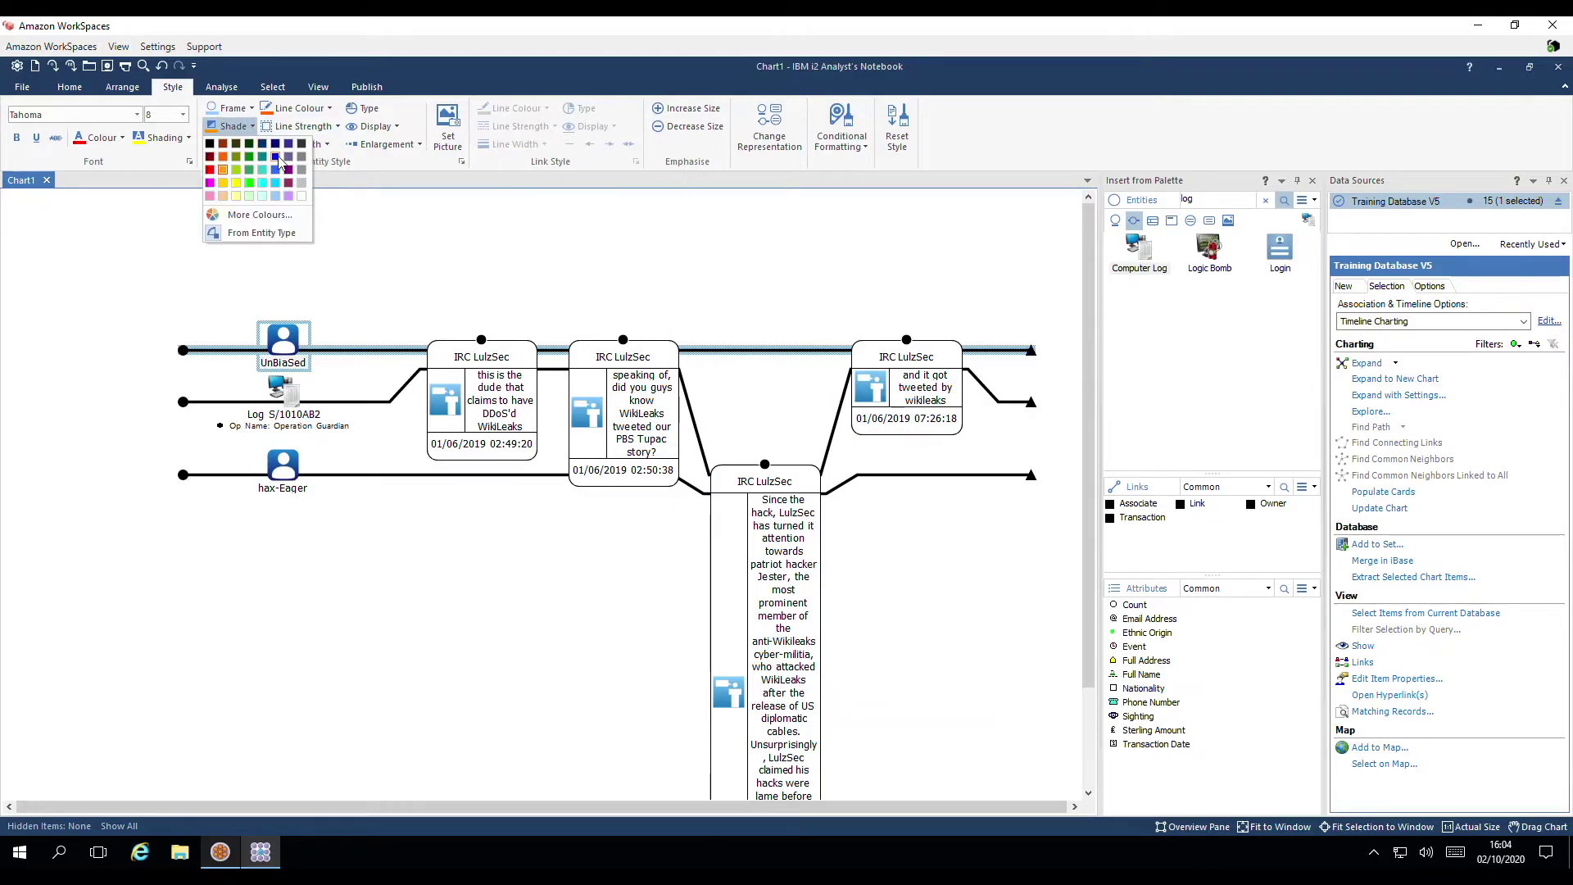
{"action": "left_click", "coordinate": [276, 157]}
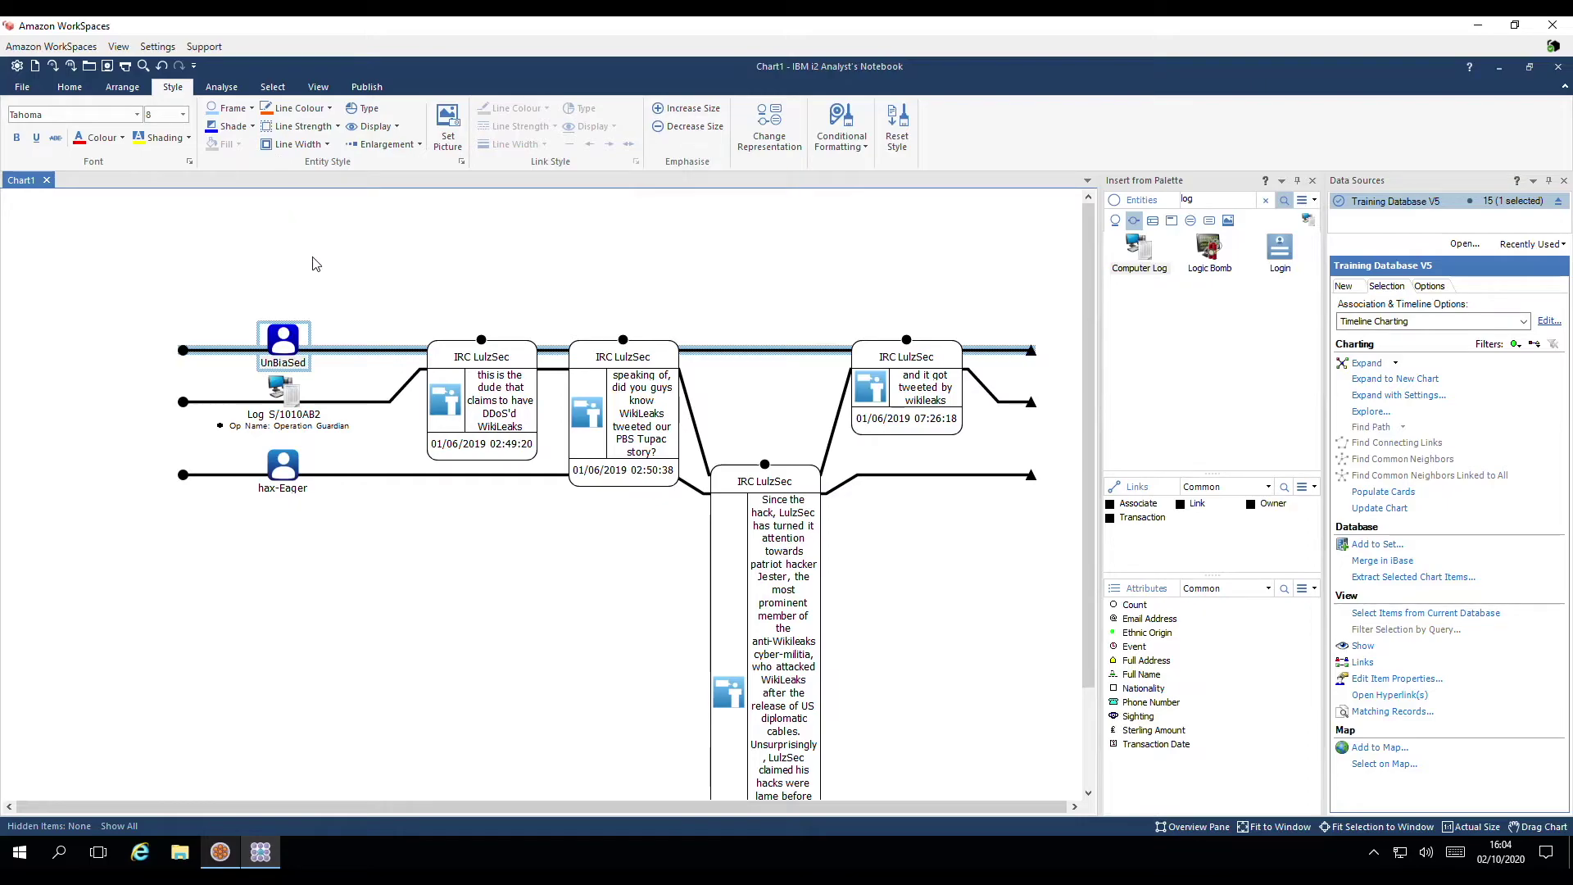
Shade the hax-Eager icon magenta using the full colour picker.
{"action": "left_click", "coordinate": [279, 467]}
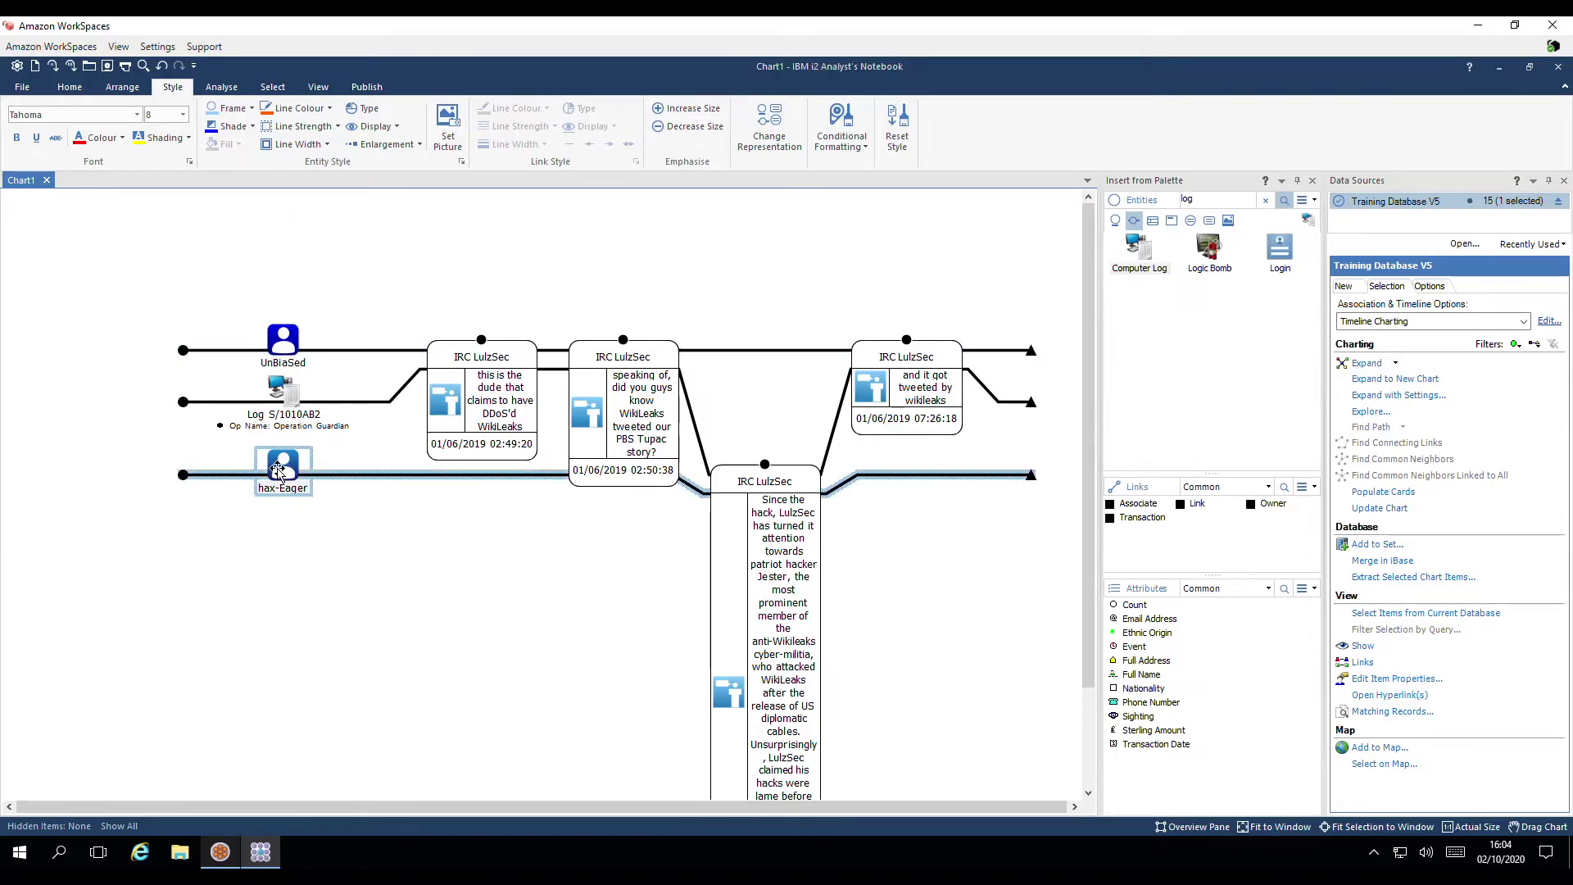
{"action": "left_click", "coordinate": [252, 128]}
{"action": "left_click", "coordinate": [284, 216]}
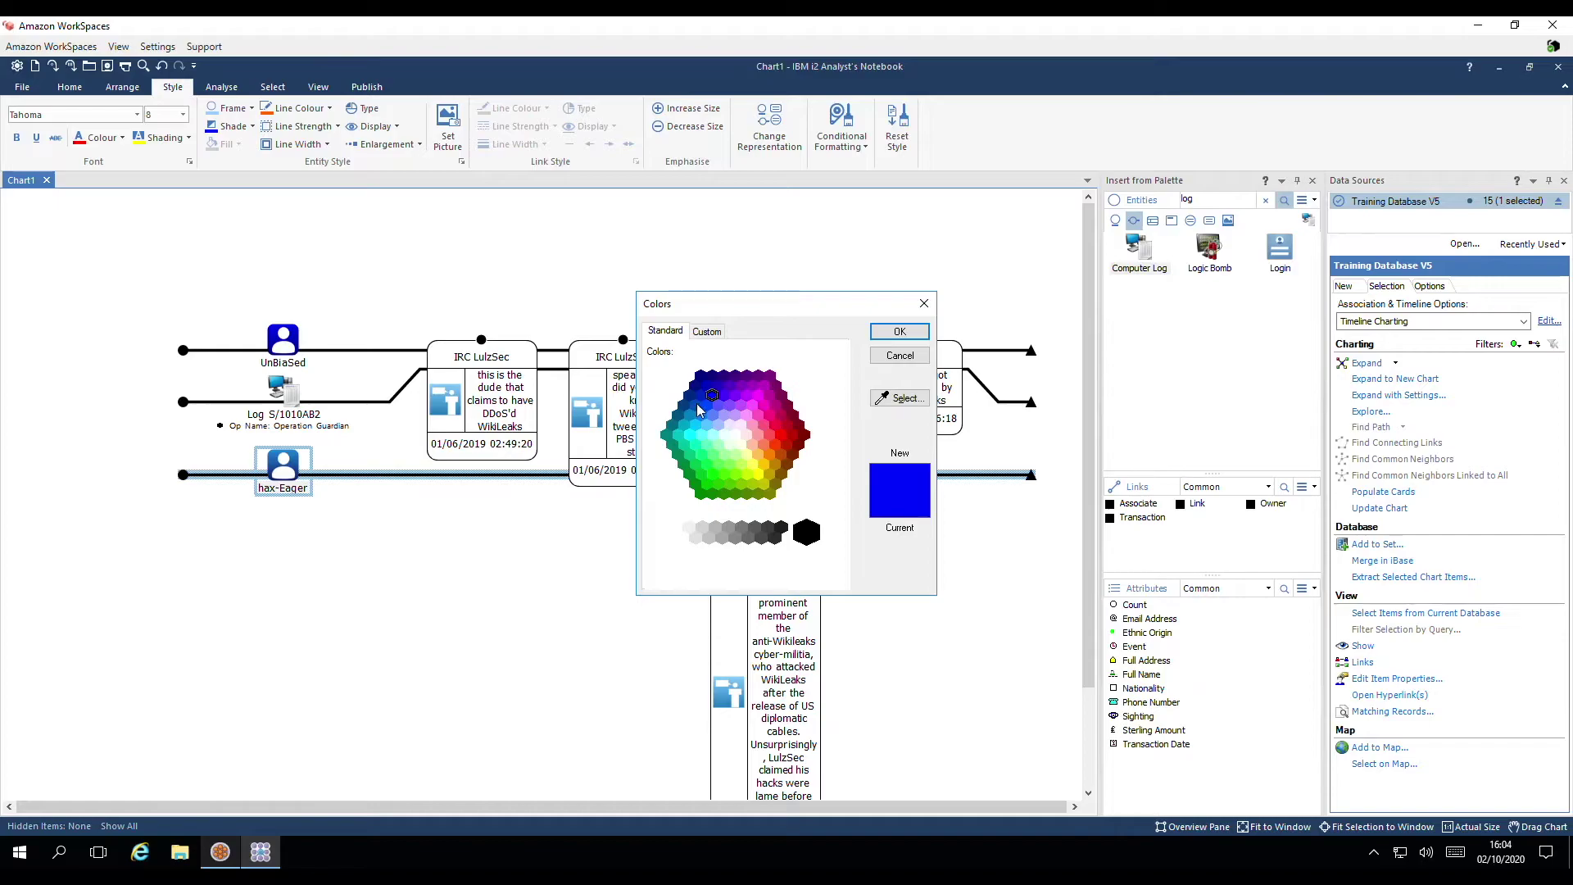
{"action": "left_click", "coordinate": [752, 405]}
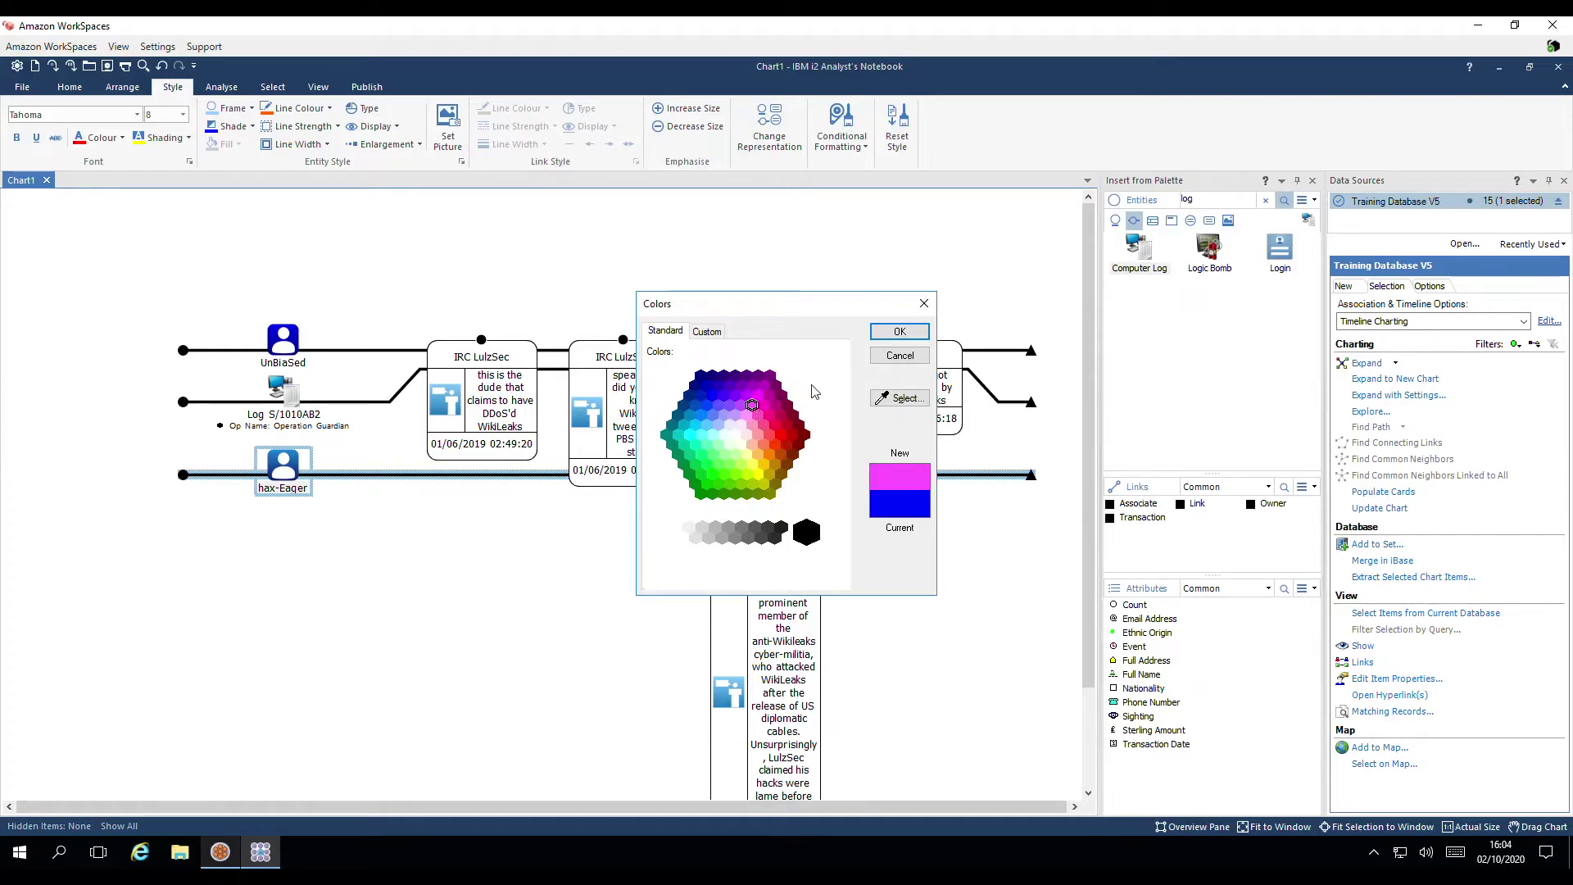
{"action": "left_click", "coordinate": [899, 332]}
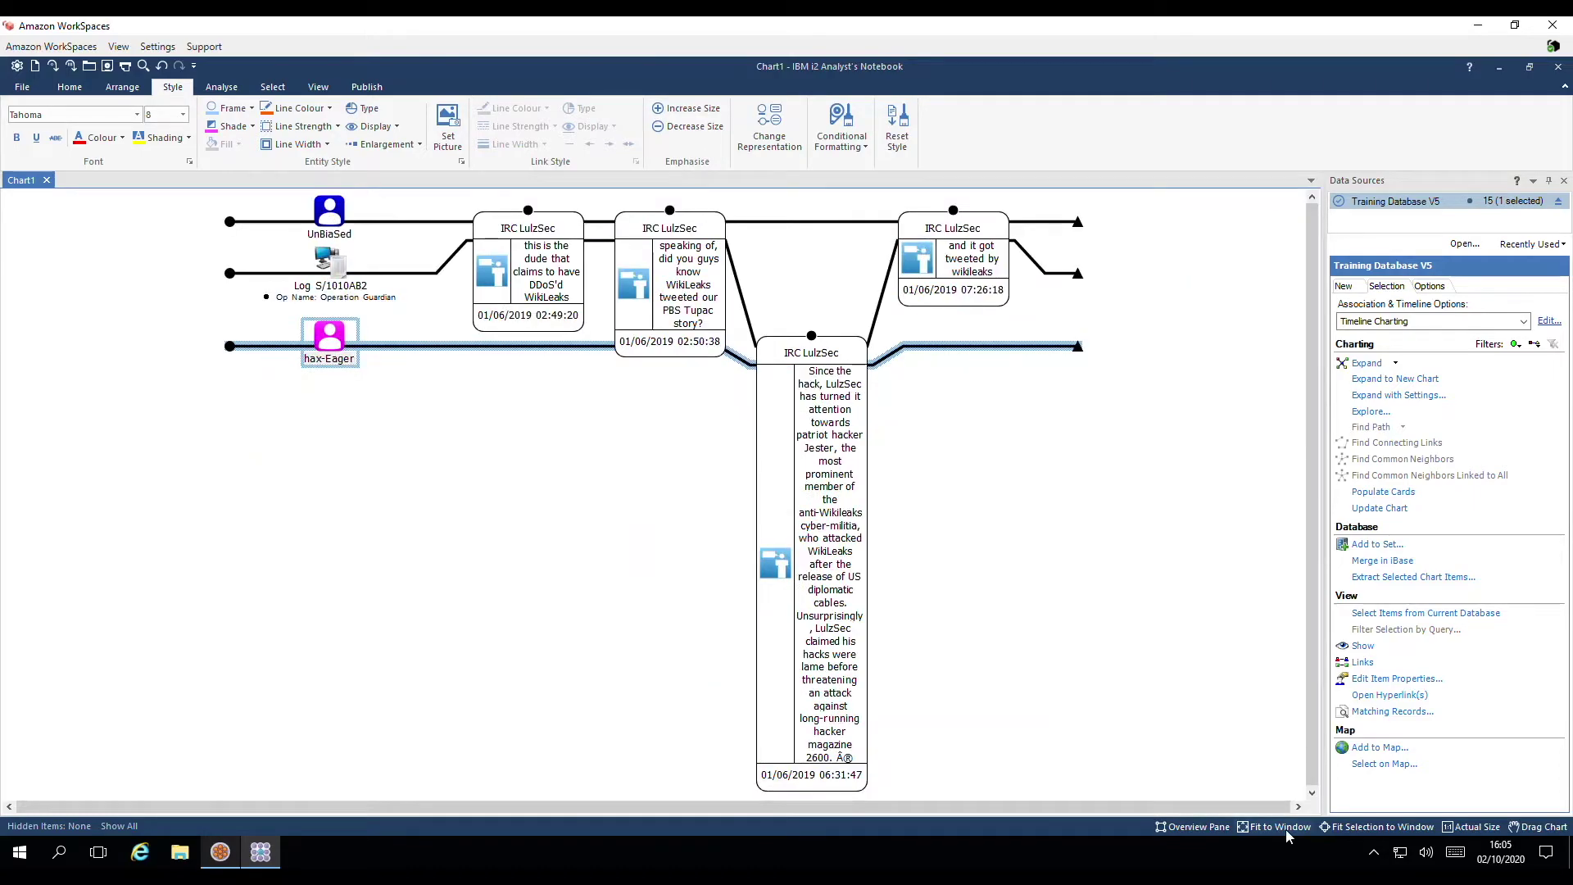
Drag the right edge of the 06:31:47 IRC LulzSec card outward to widen it.
{"action": "left_click", "coordinate": [823, 560]}
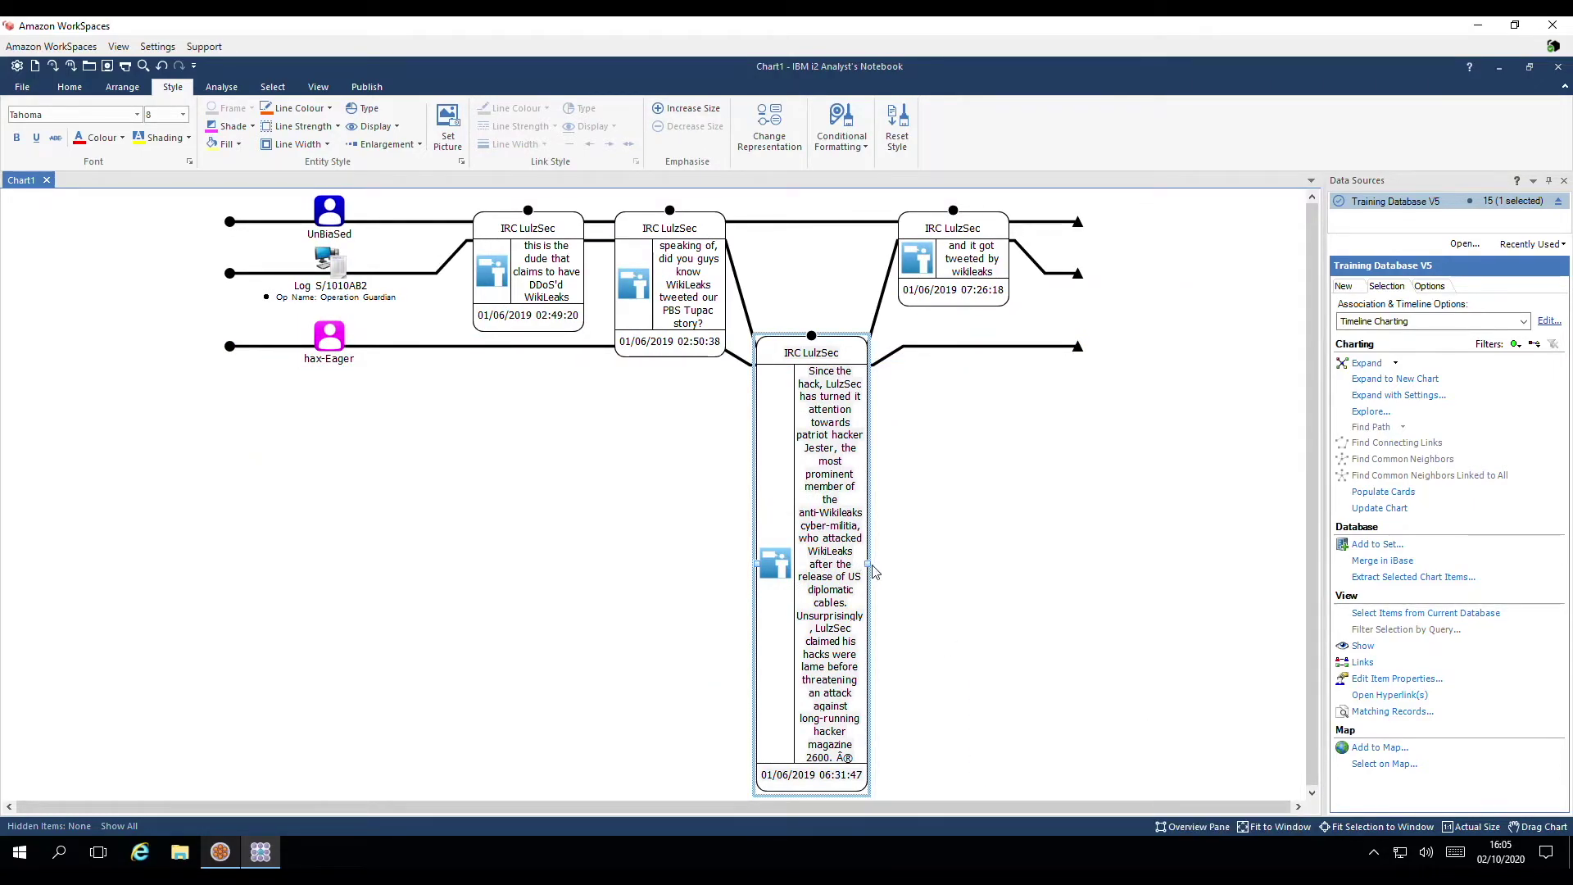
{"action": "left_click_drag", "start_coordinate": [871, 563], "coordinate": [927, 552]}
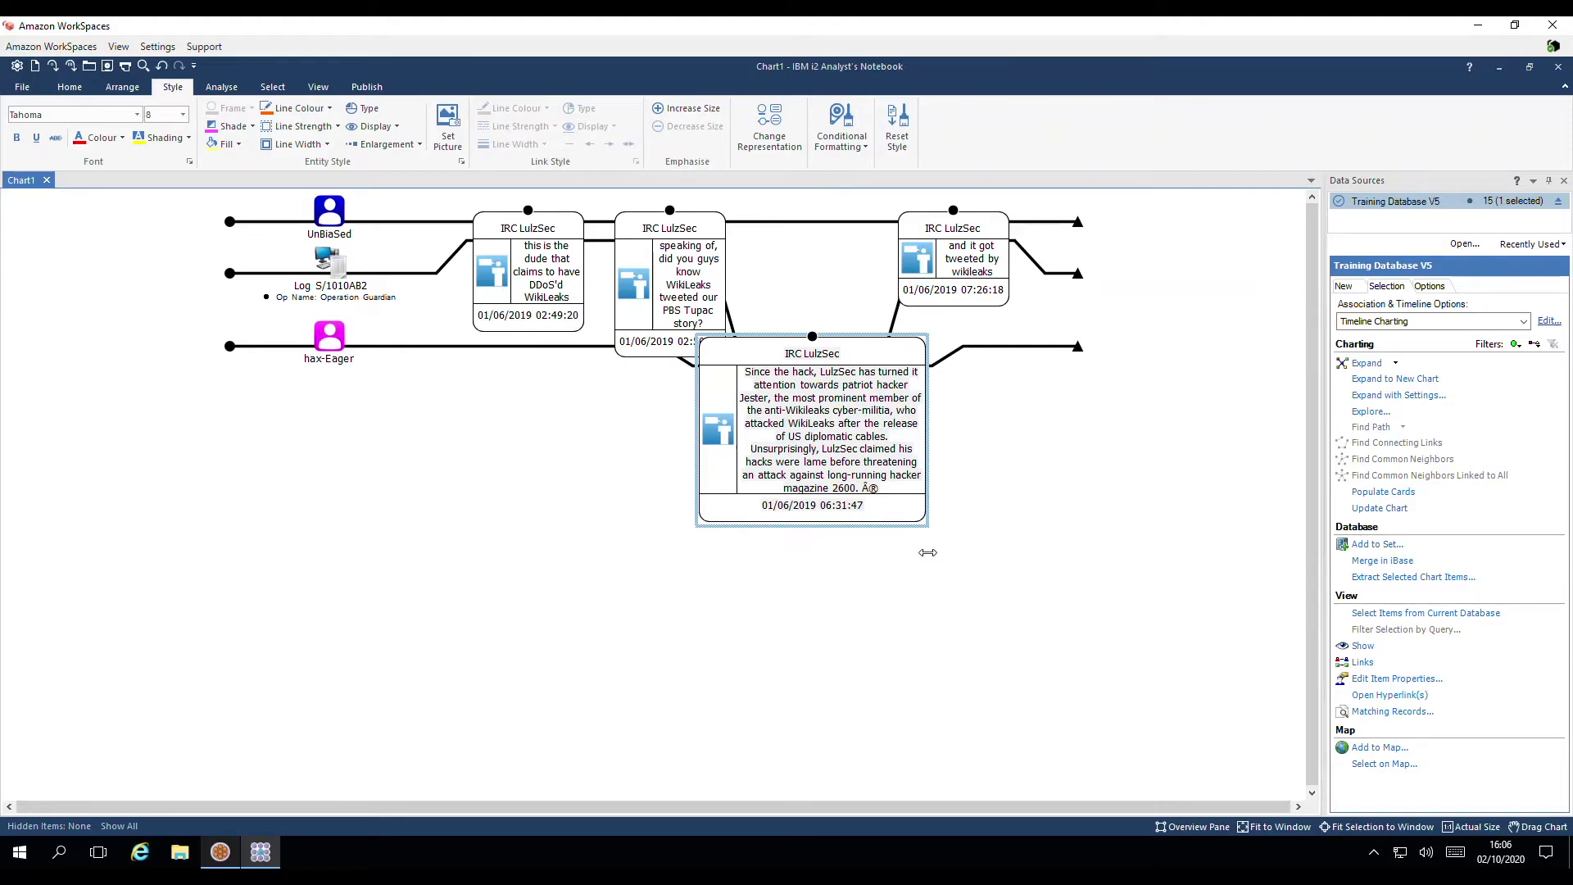
{"action": "mouse_move", "coordinate": [928, 552]}
{"action": "left_mouse_down"}
{"action": "mouse_move", "coordinate": [961, 548]}
{"action": "mouse_move", "coordinate": [935, 551]}
{"action": "left_mouse_up"}
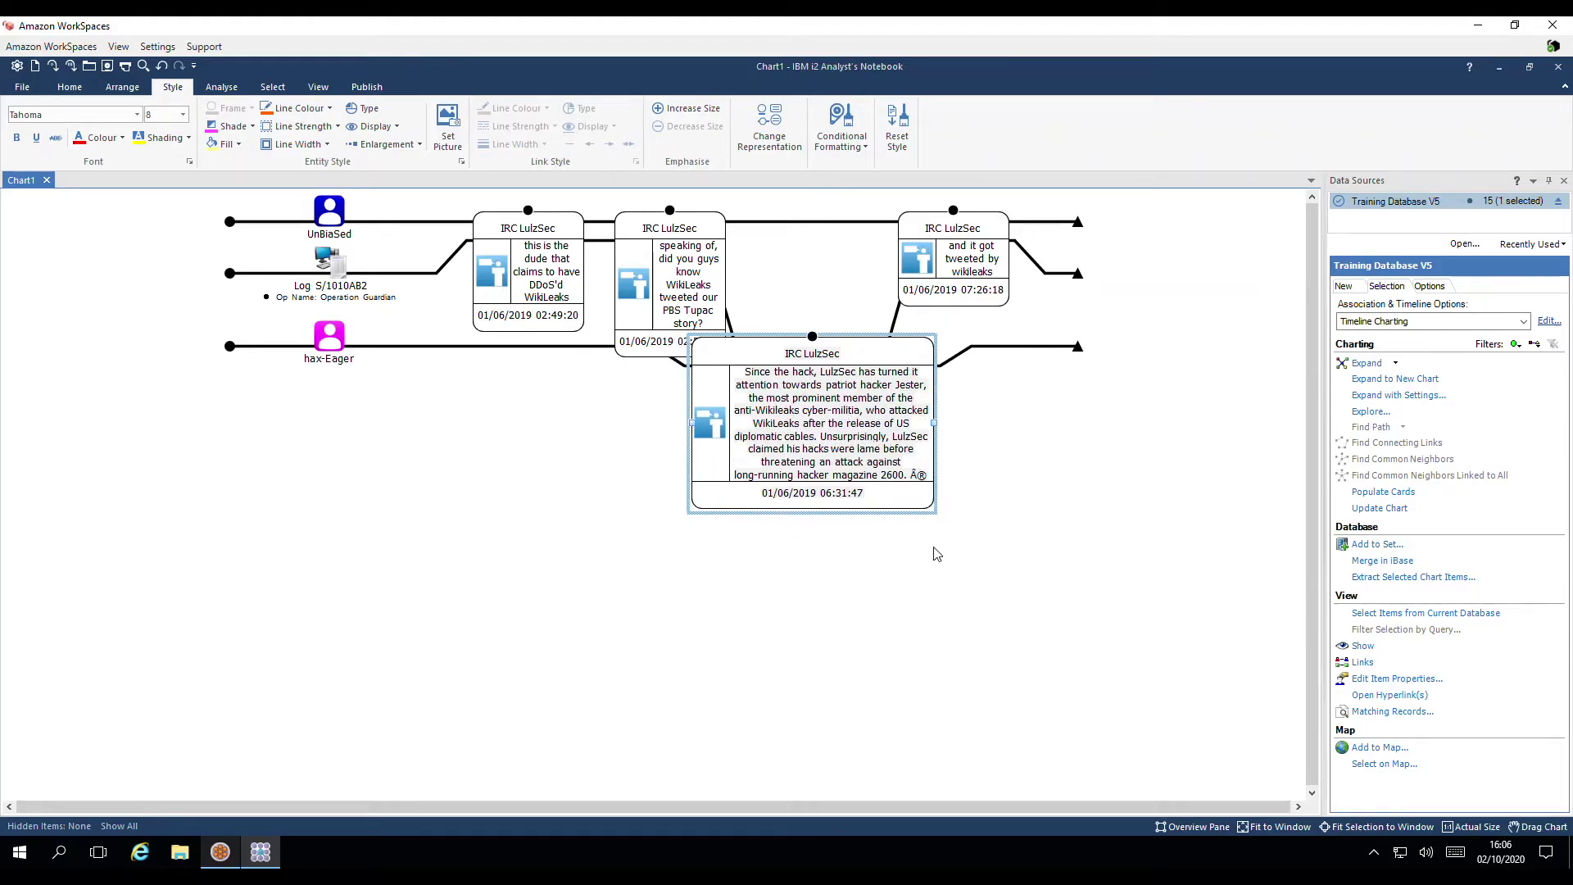
Fit the chart to the window, select all message cards and turn off their Pin display.
{"action": "left_click", "coordinate": [1267, 826]}
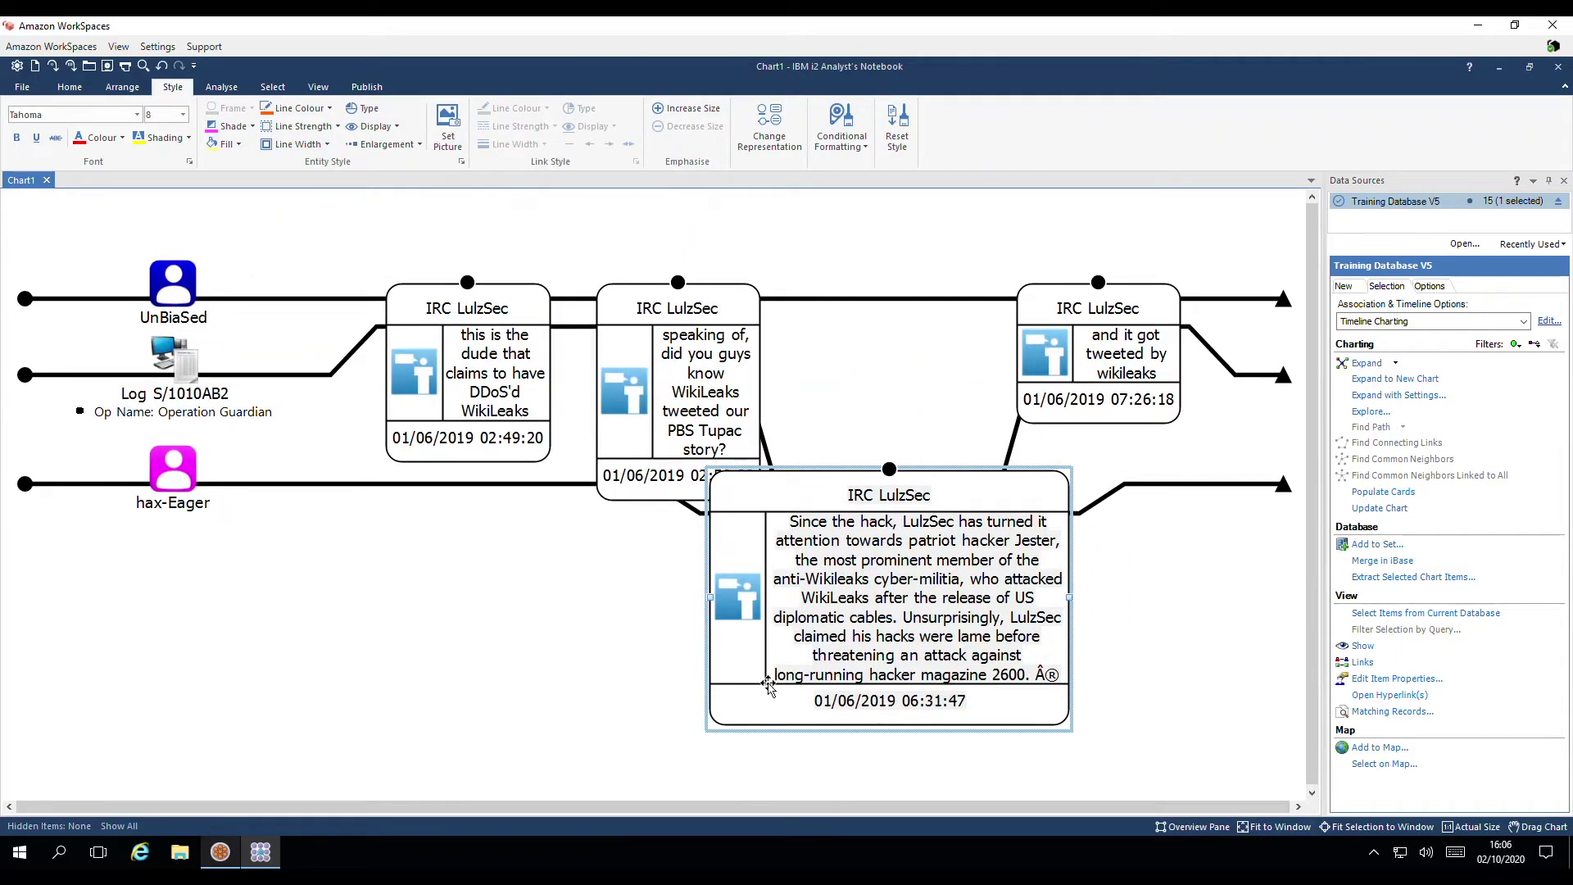
{"action": "left_click", "coordinate": [561, 659]}
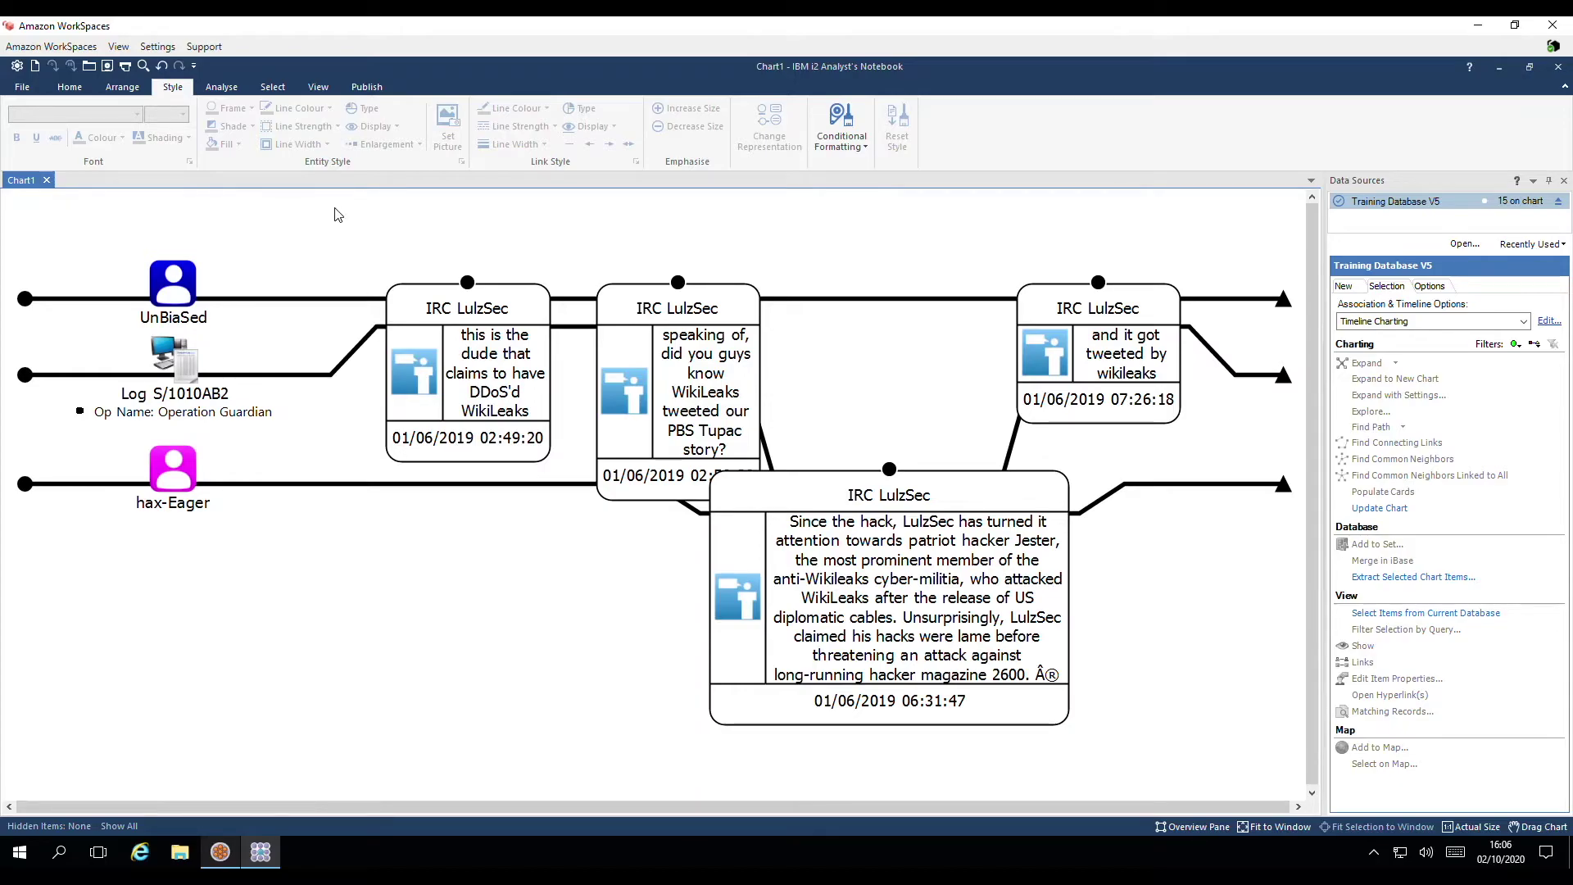
{"action": "left_click_drag", "start_coordinate": [334, 207], "coordinate": [1231, 760]}
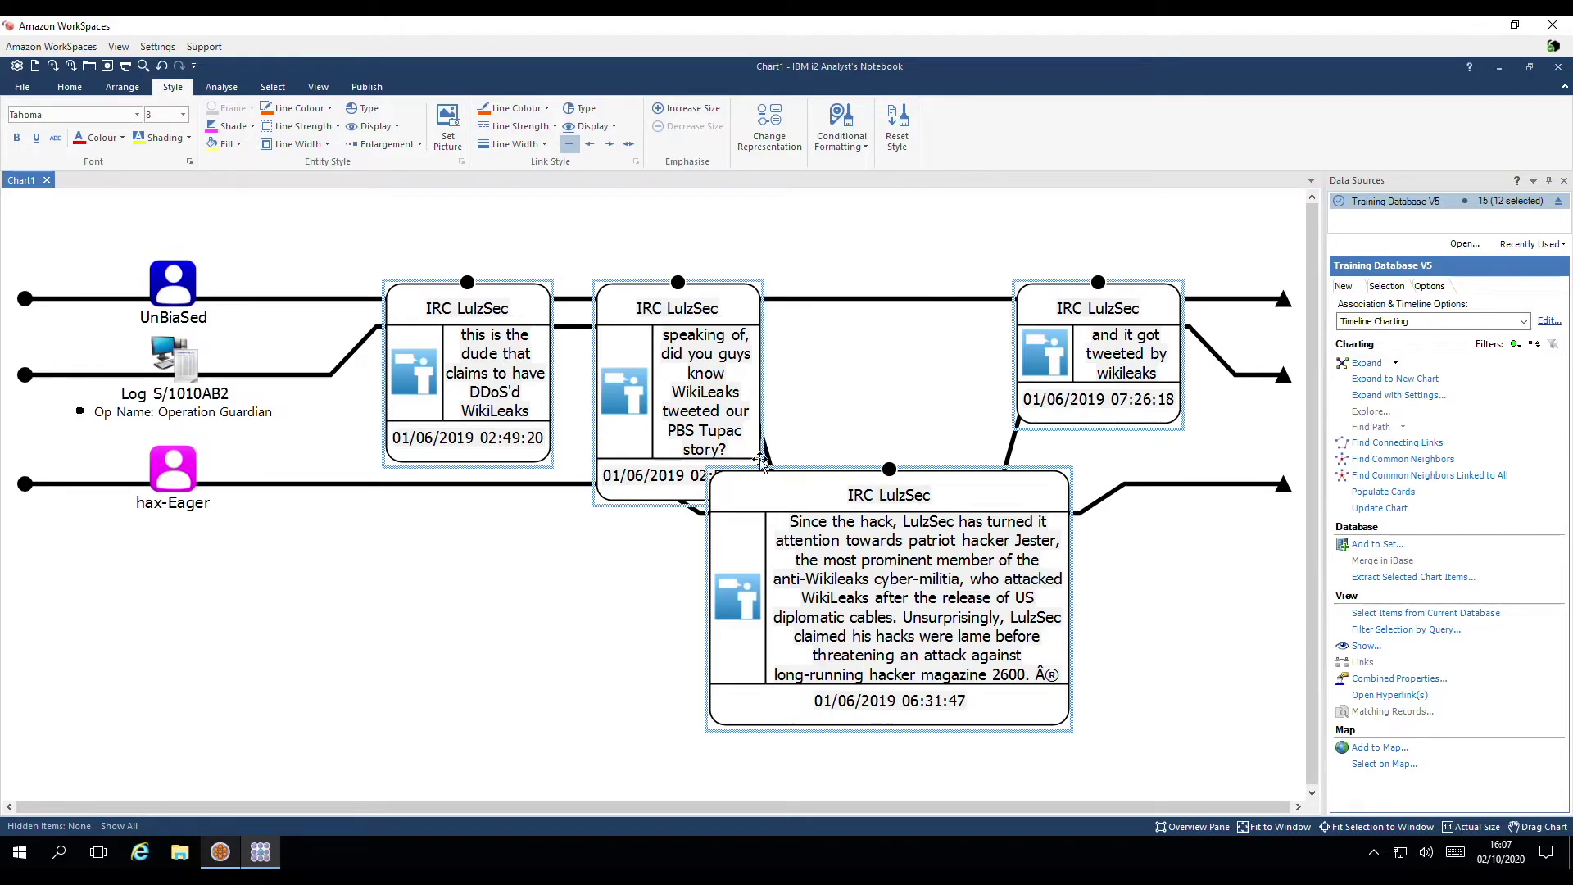
{"action": "left_click", "coordinate": [398, 128]}
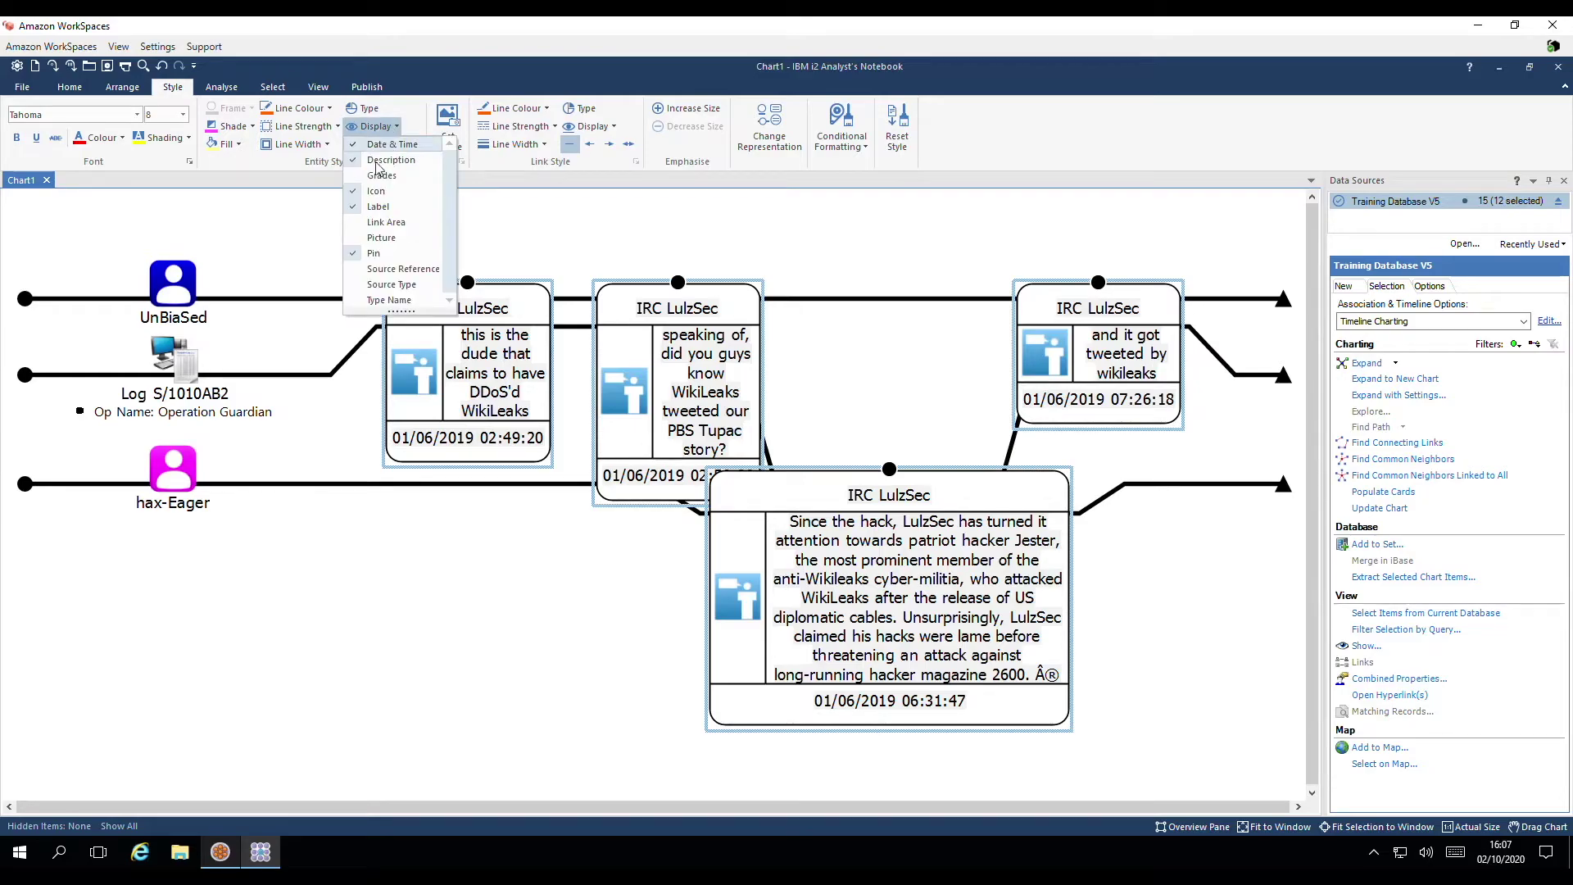
{"action": "left_click", "coordinate": [373, 253]}
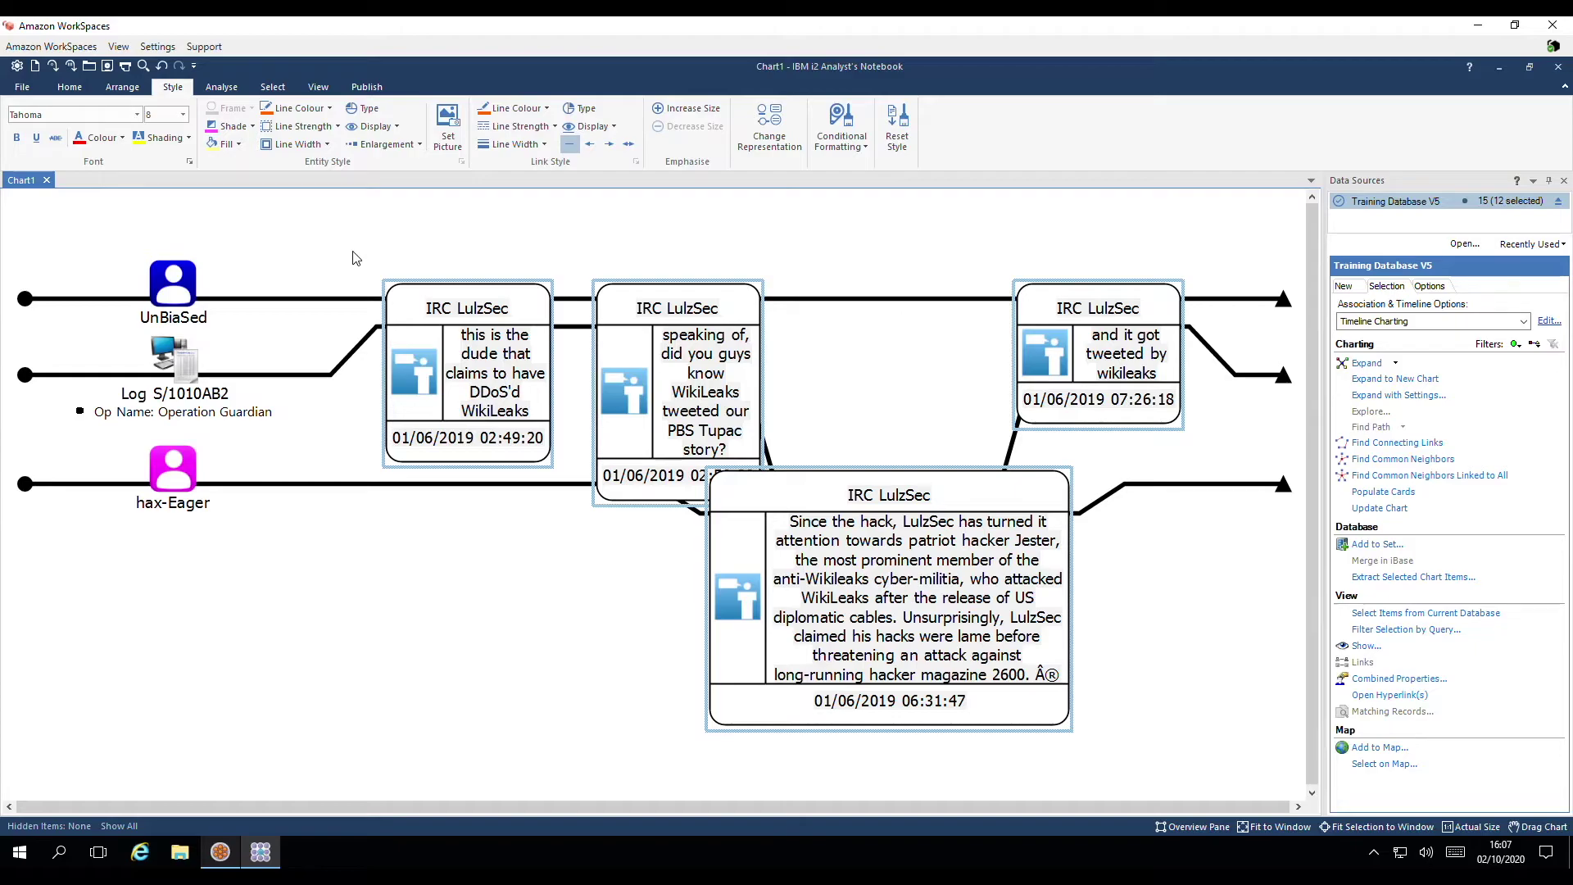
{"action": "left_click", "coordinate": [356, 258]}
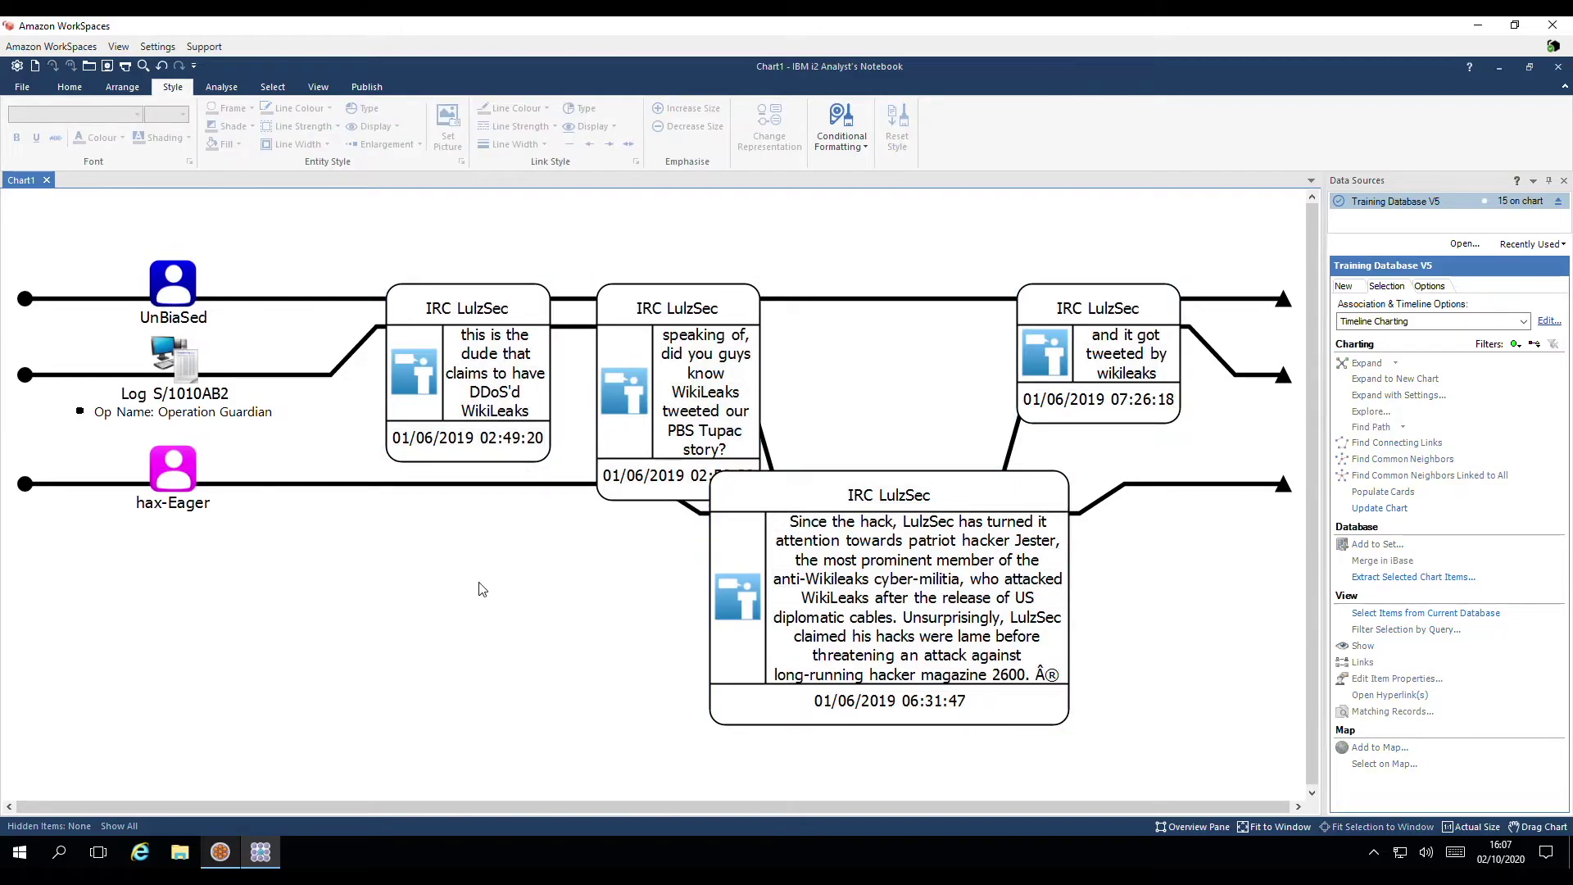
Fill the 06:31:47 IRC LulzSec card with light green.
{"action": "left_click", "coordinate": [869, 552]}
{"action": "mouse_move", "coordinate": [869, 552]}
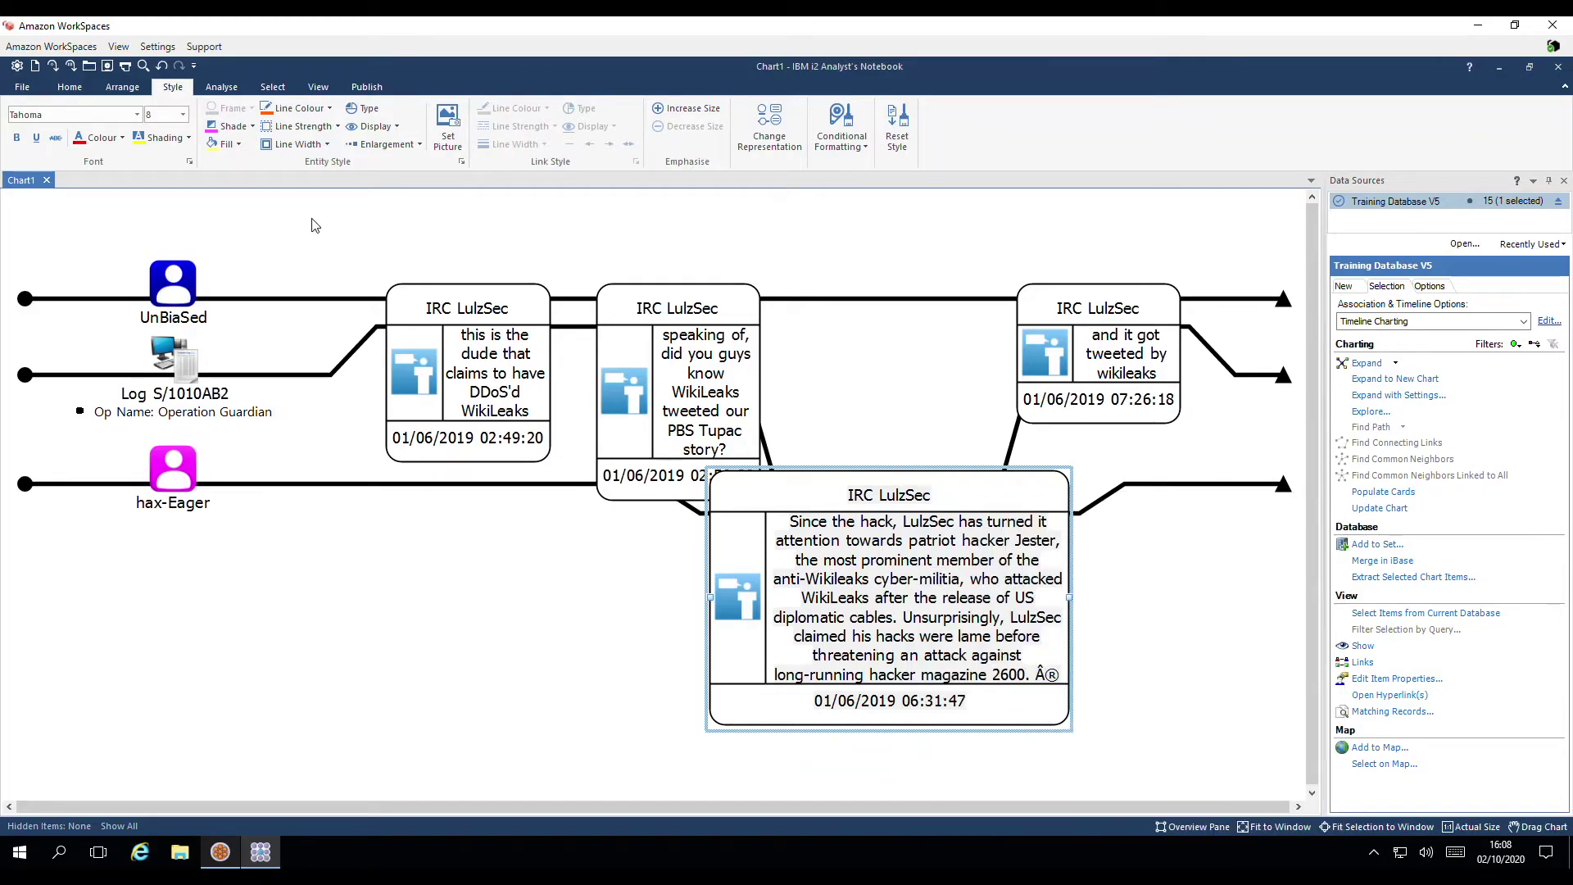
{"action": "left_click", "coordinate": [238, 145]}
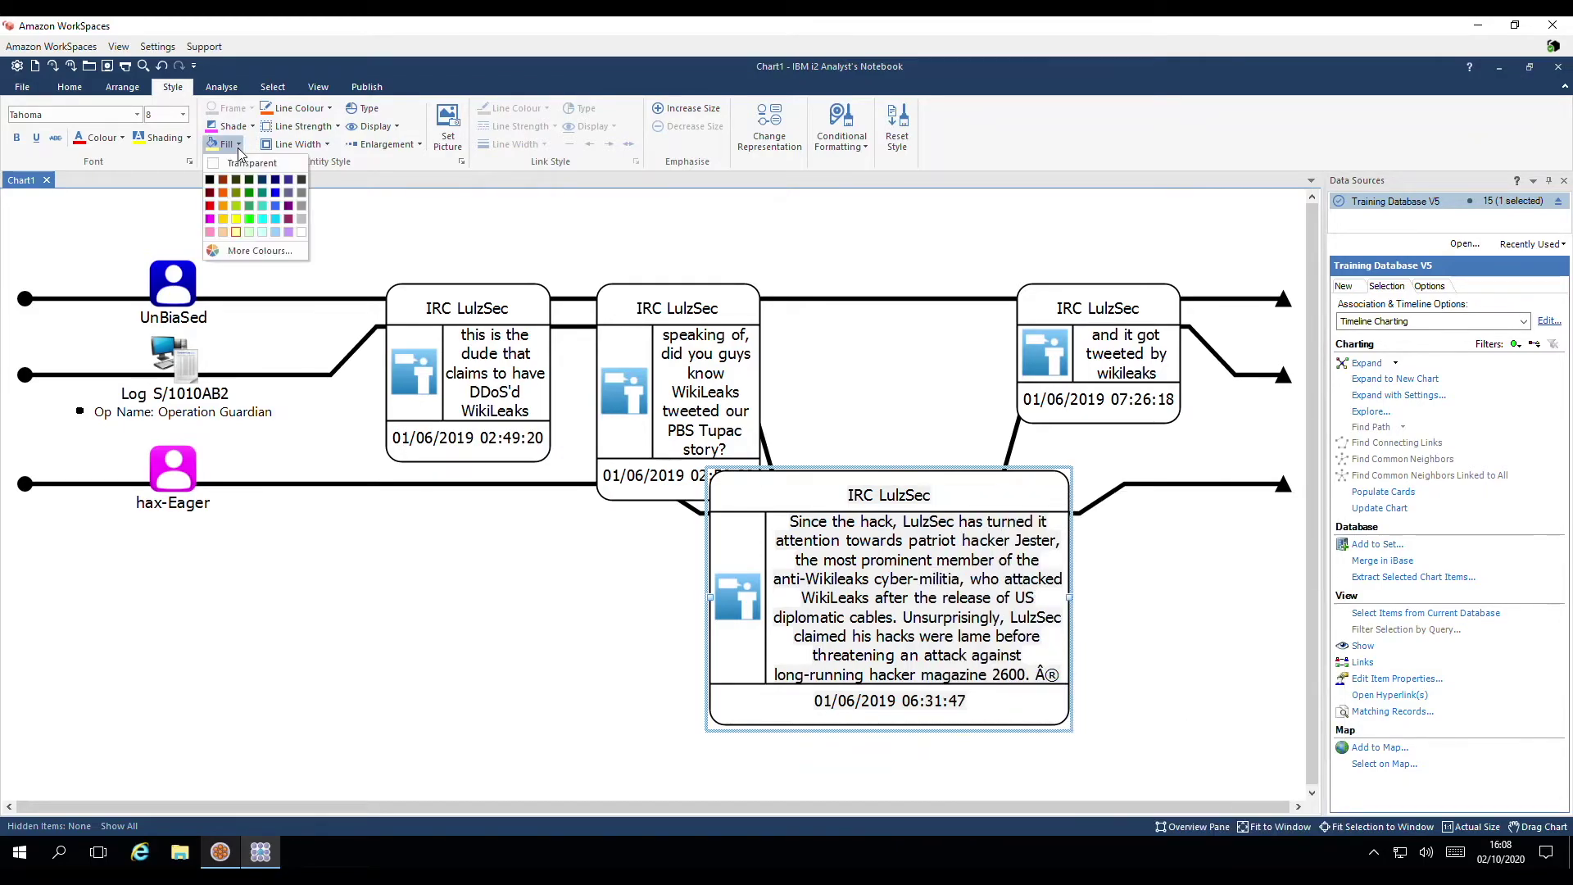
{"action": "left_click", "coordinate": [261, 250]}
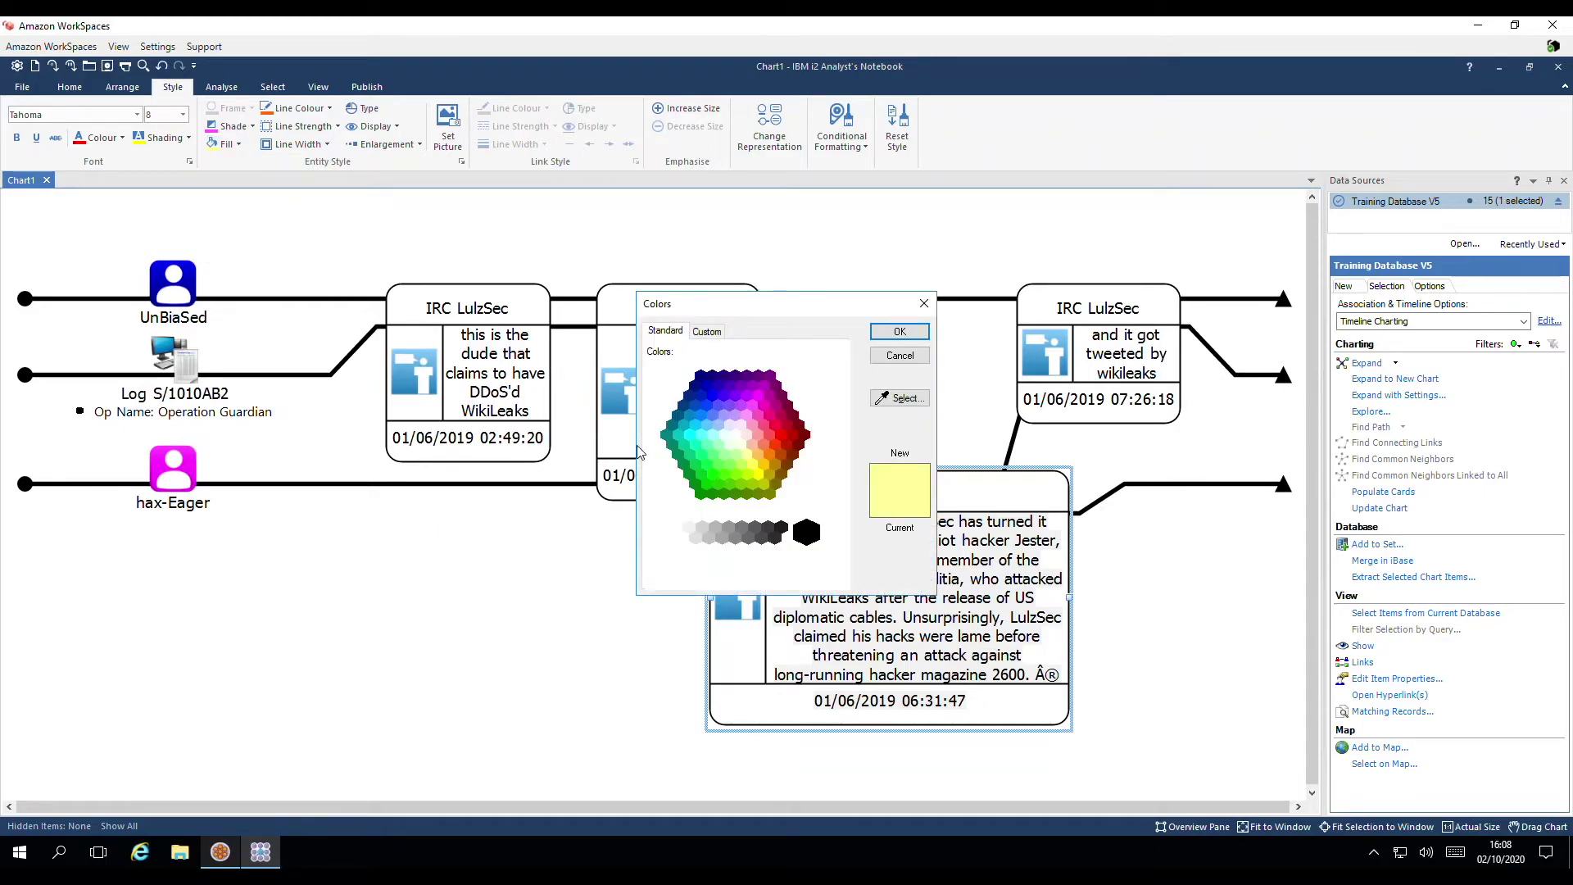
{"action": "left_click", "coordinate": [707, 444]}
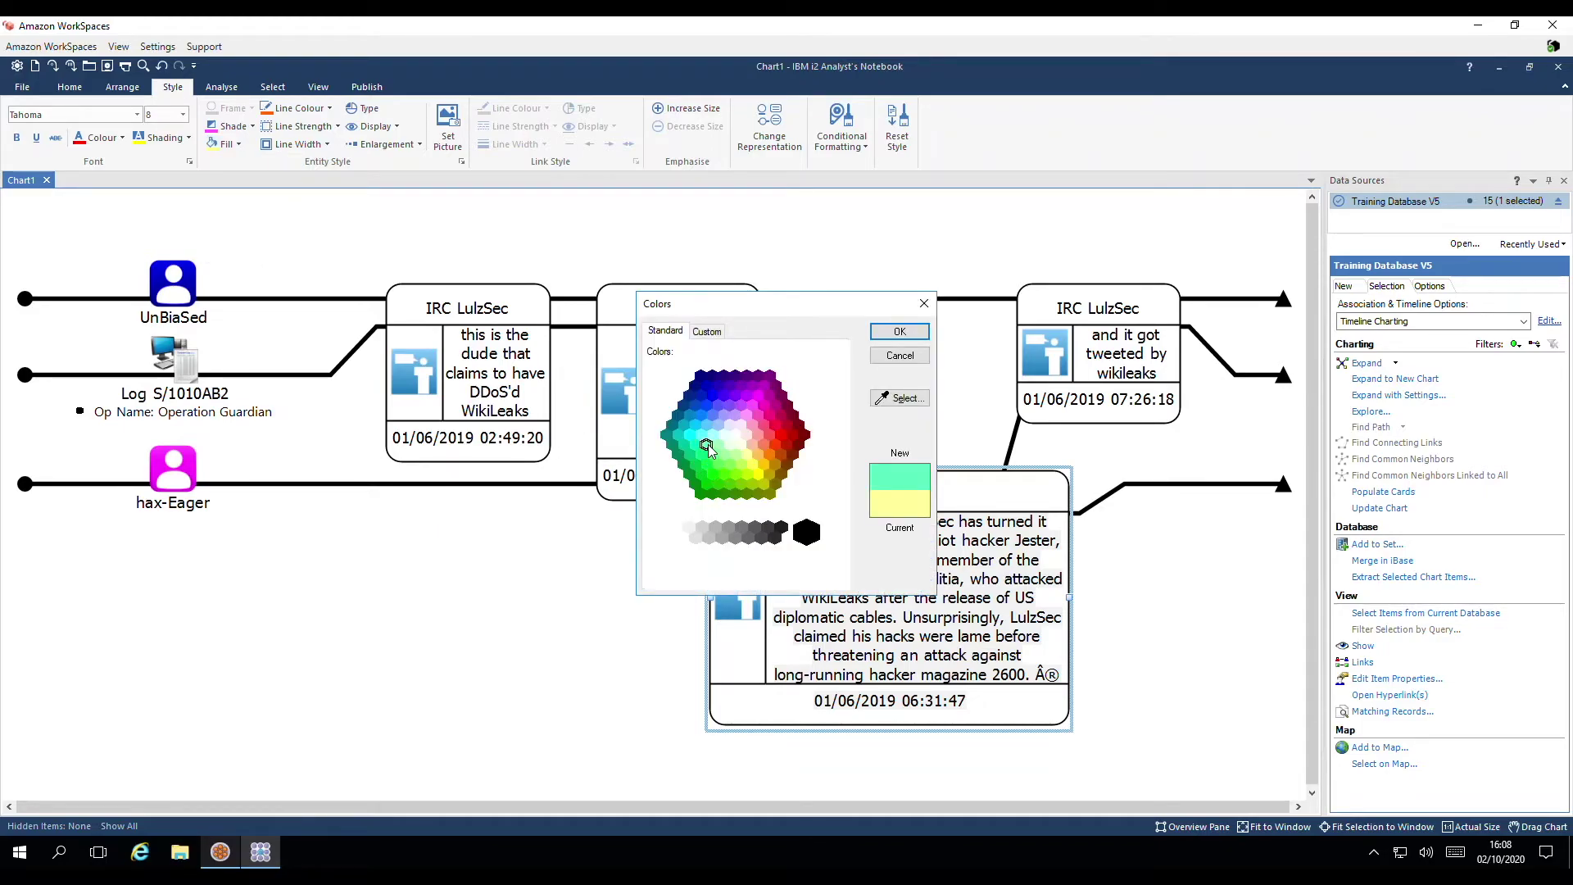
{"action": "left_click", "coordinate": [899, 331]}
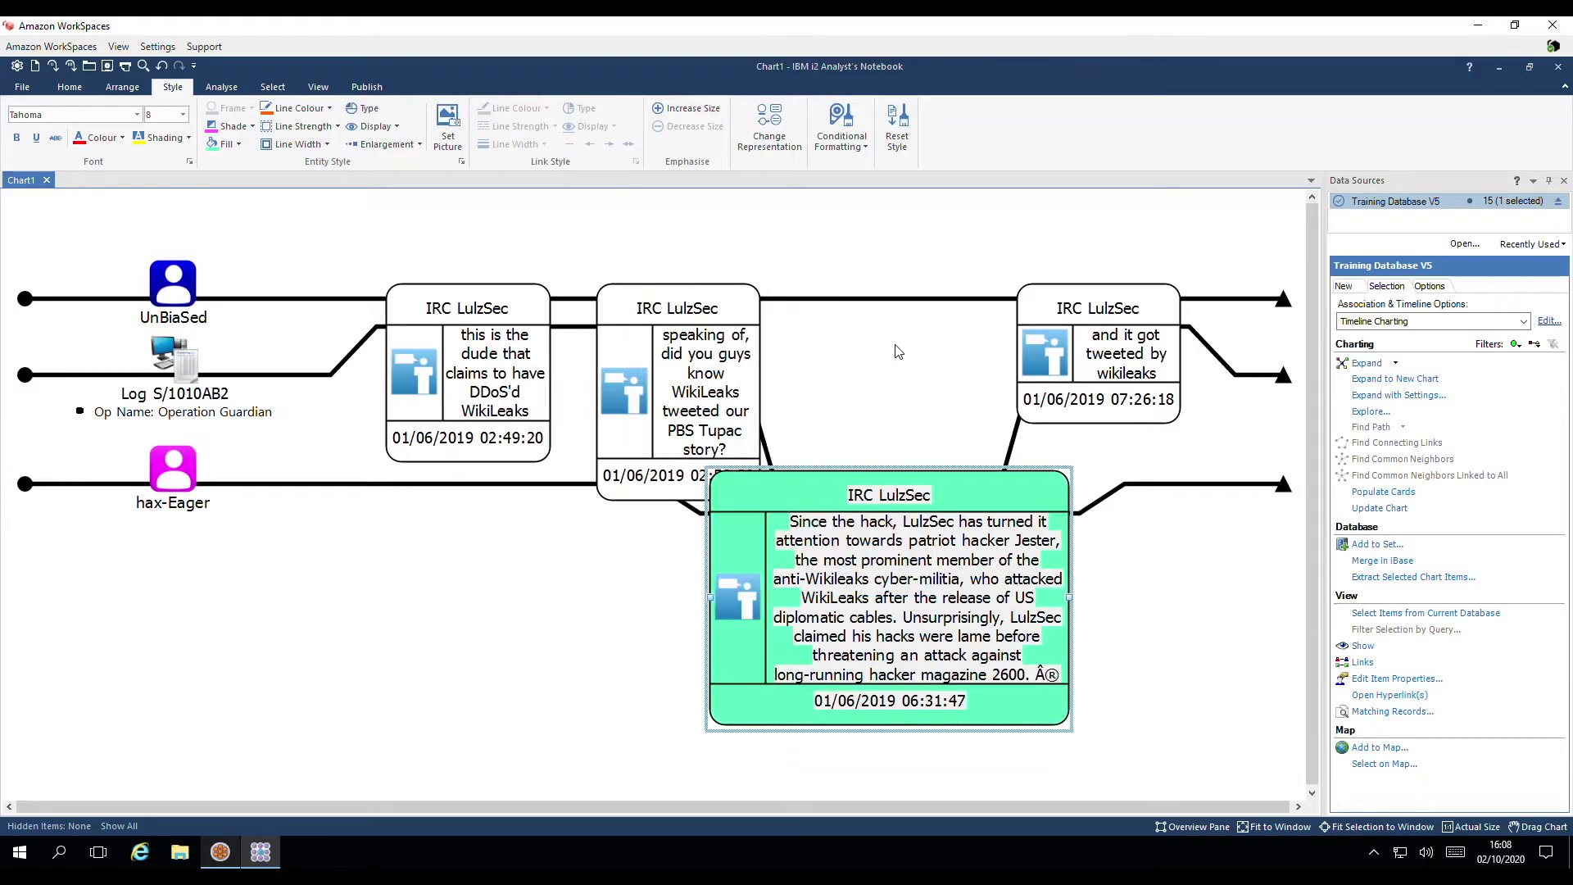
{"action": "left_click", "coordinate": [905, 402]}
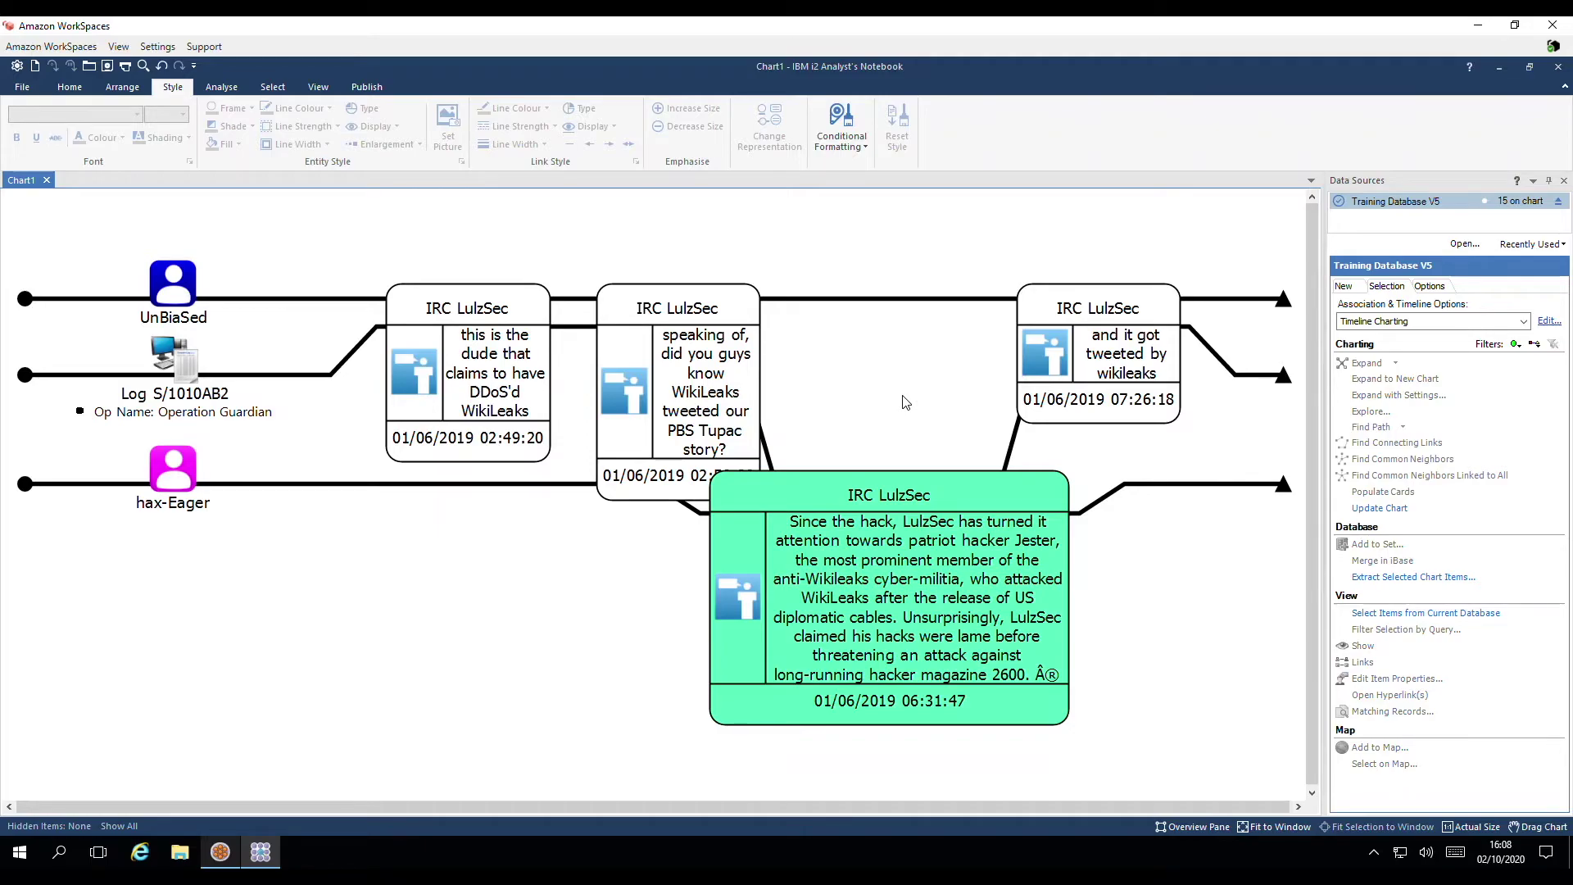
Give the green card an orange border with line width 3.
{"action": "left_click", "coordinate": [893, 491]}
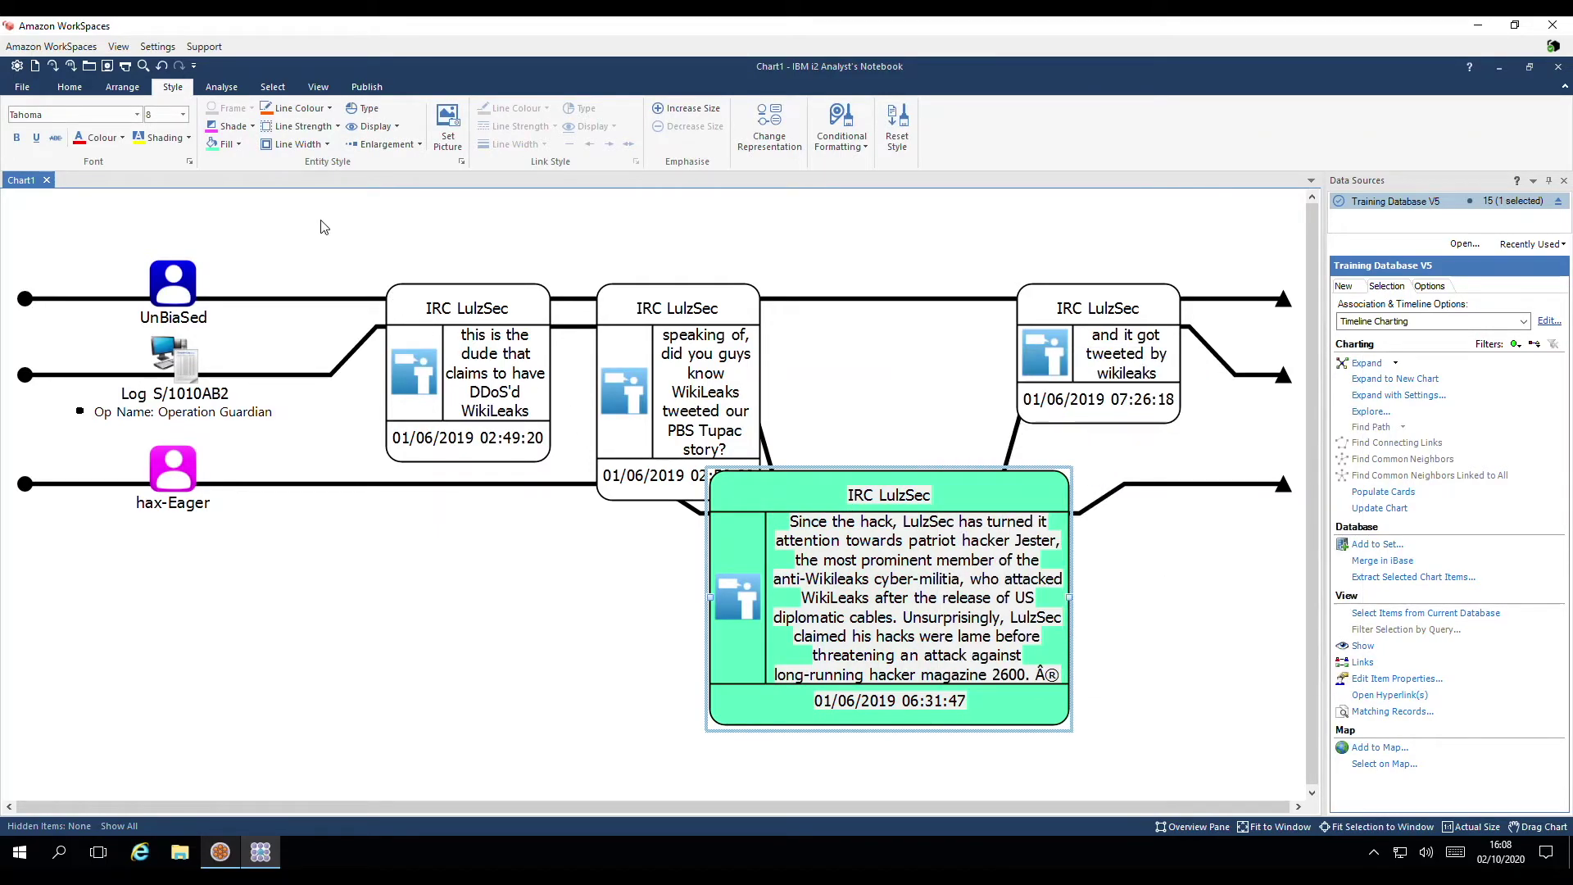
{"action": "left_click", "coordinate": [331, 109]}
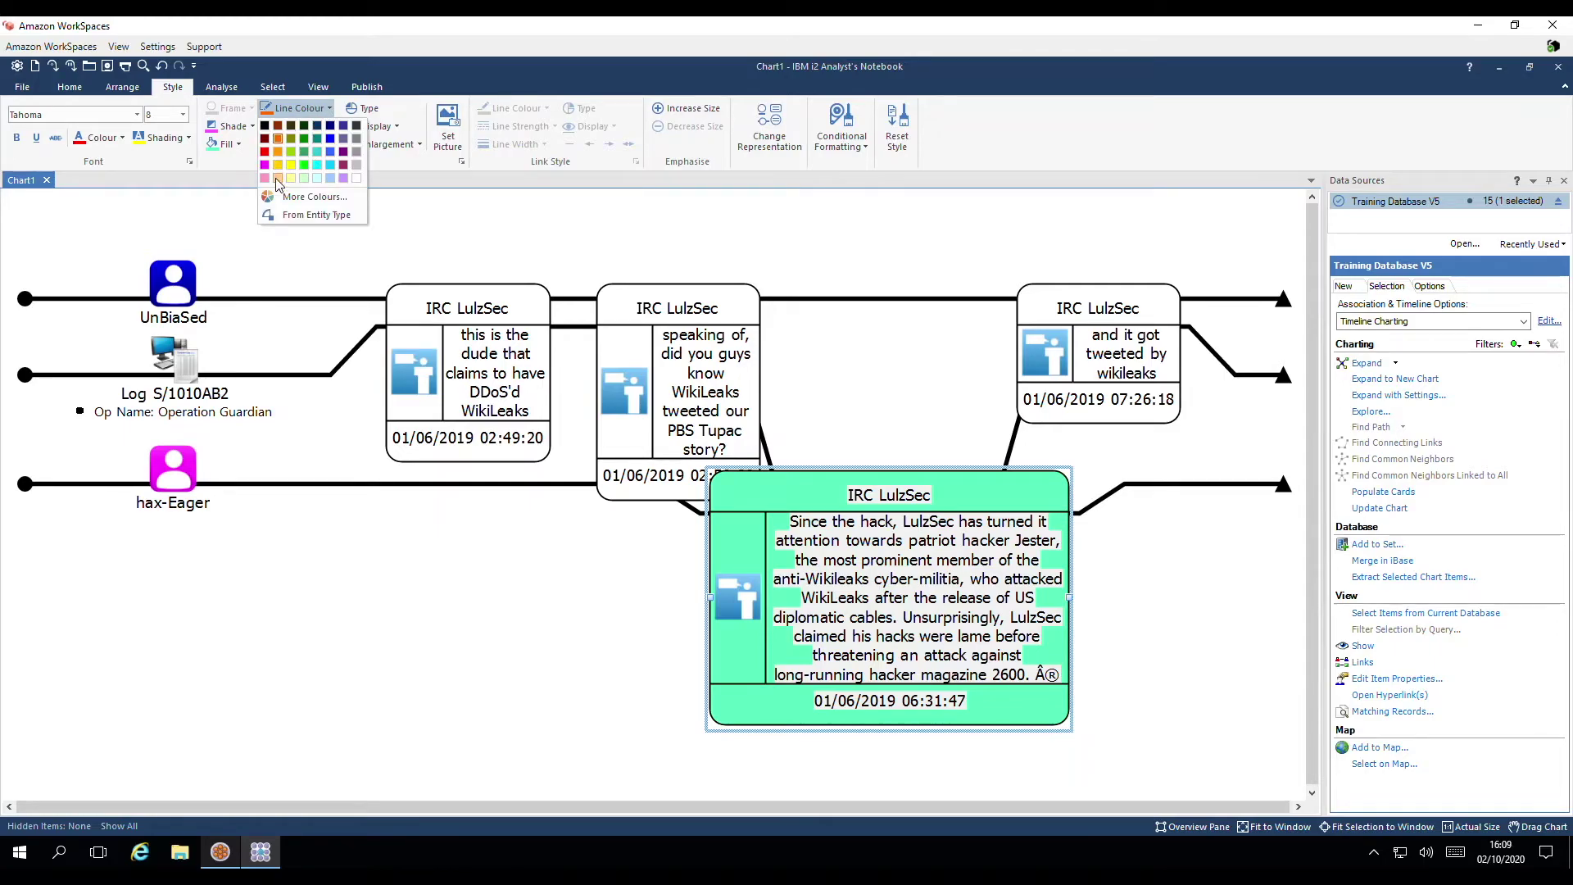
{"action": "left_click", "coordinate": [277, 179]}
{"action": "left_click", "coordinate": [325, 145]}
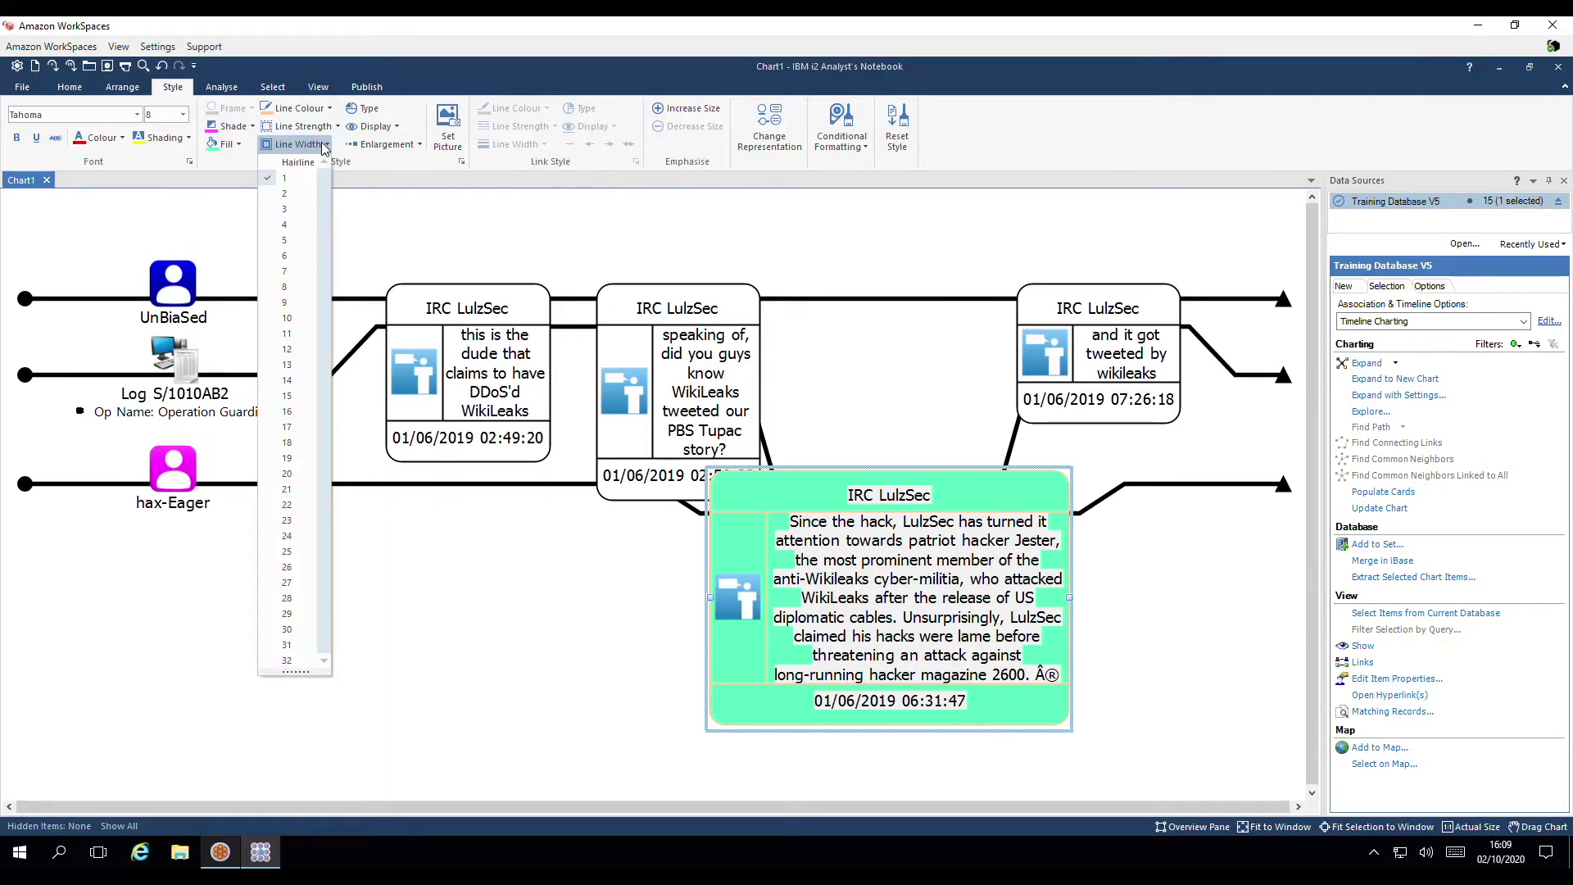
{"action": "left_click", "coordinate": [288, 208]}
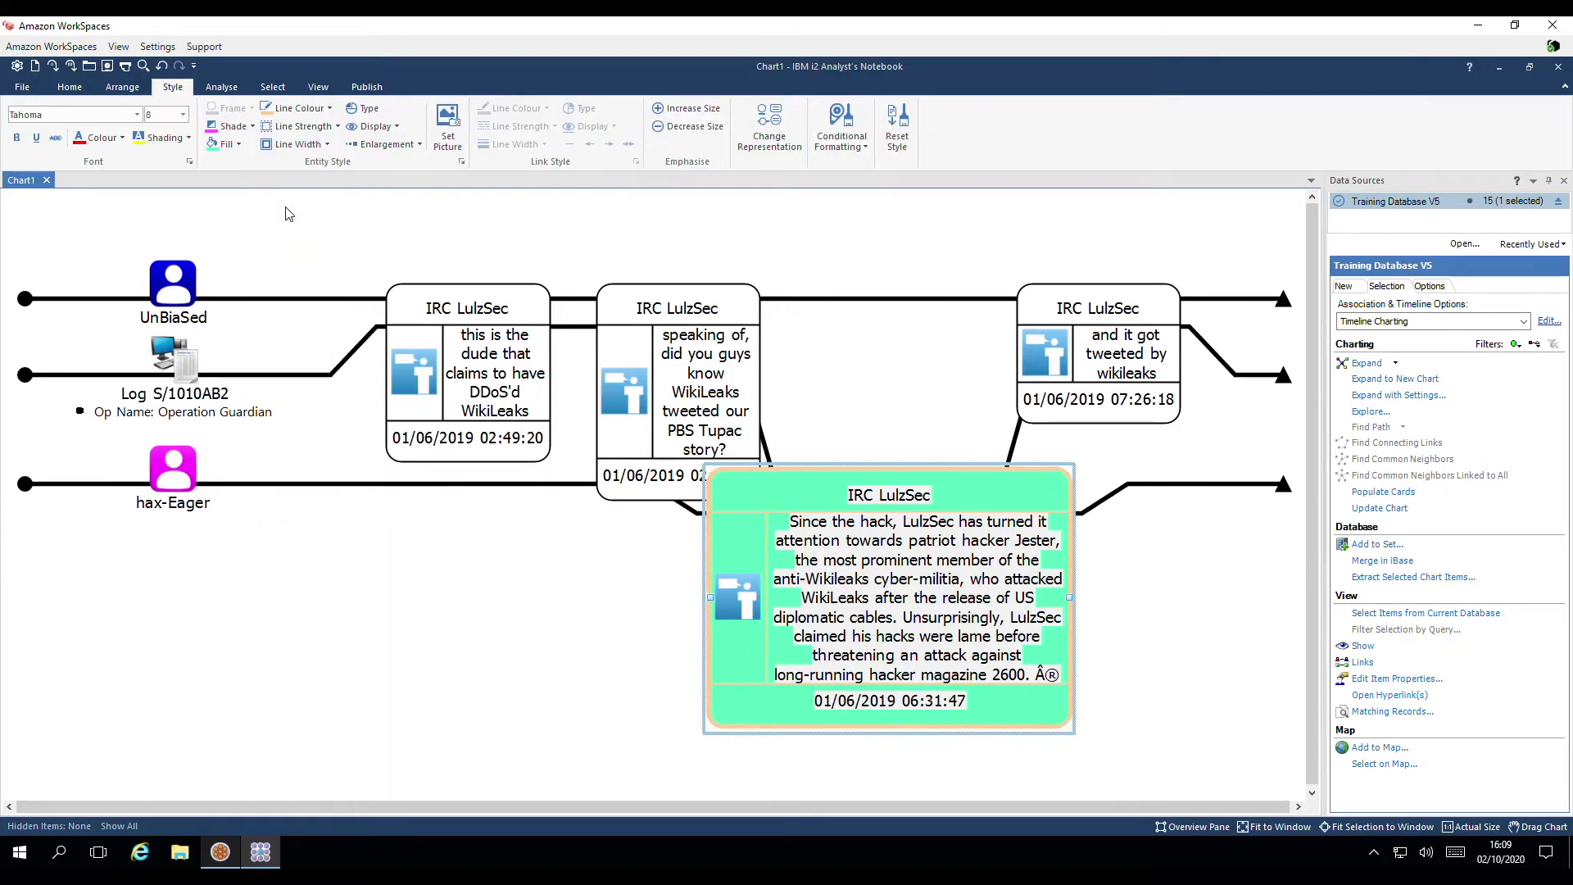
{"action": "left_click", "coordinate": [442, 229]}
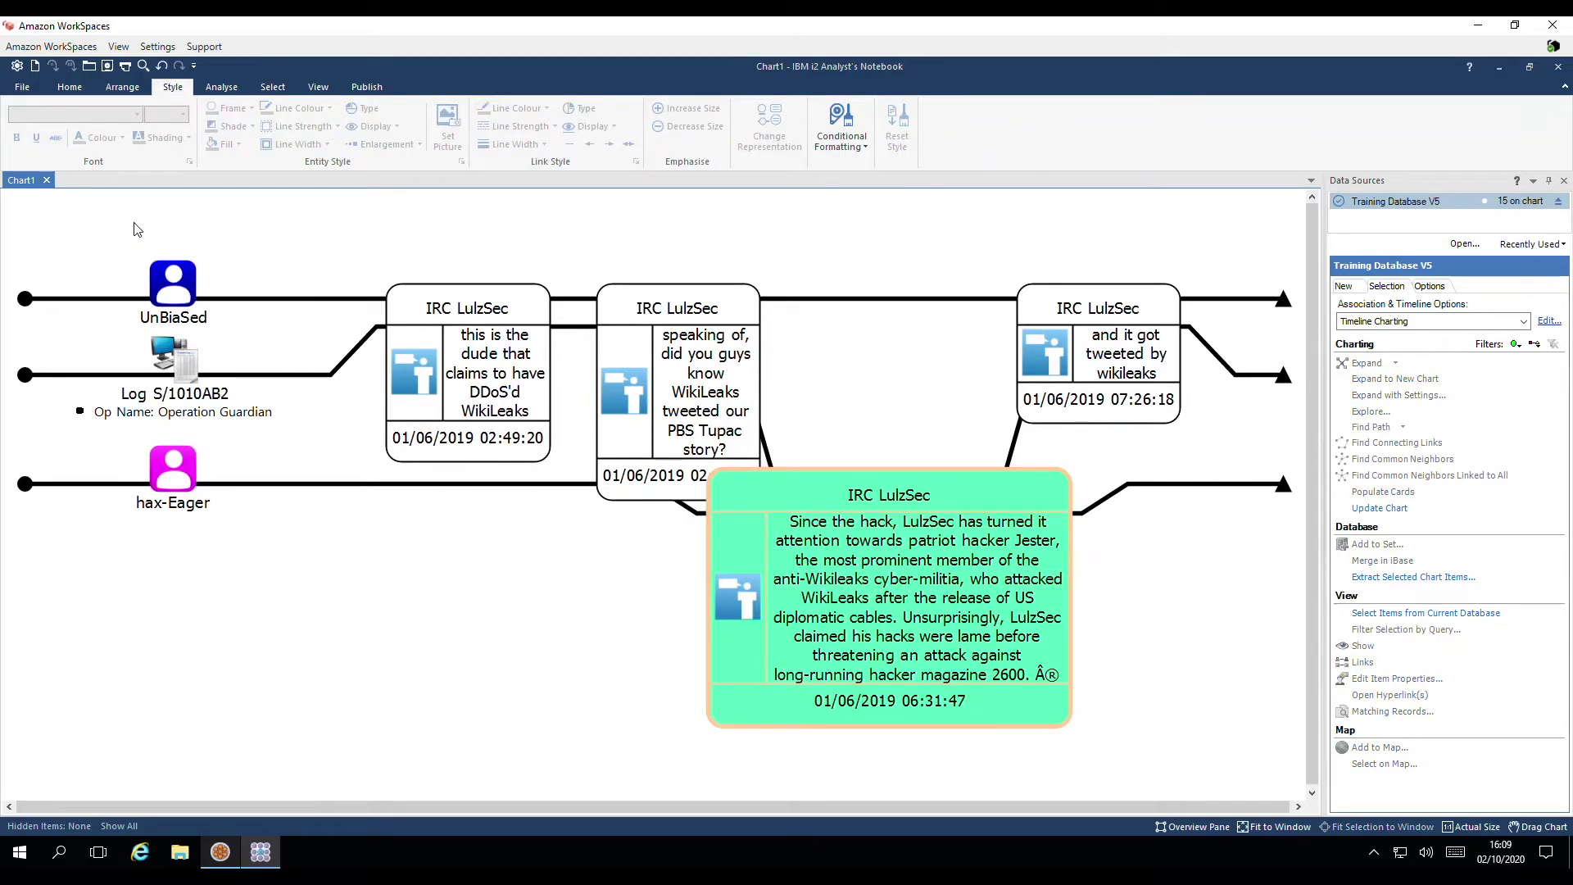
Select UnBiaSed, Log S/1010AB2 and hax-Eager and set their labels to Bold.
{"action": "left_click_drag", "start_coordinate": [85, 219], "coordinate": [305, 559]}
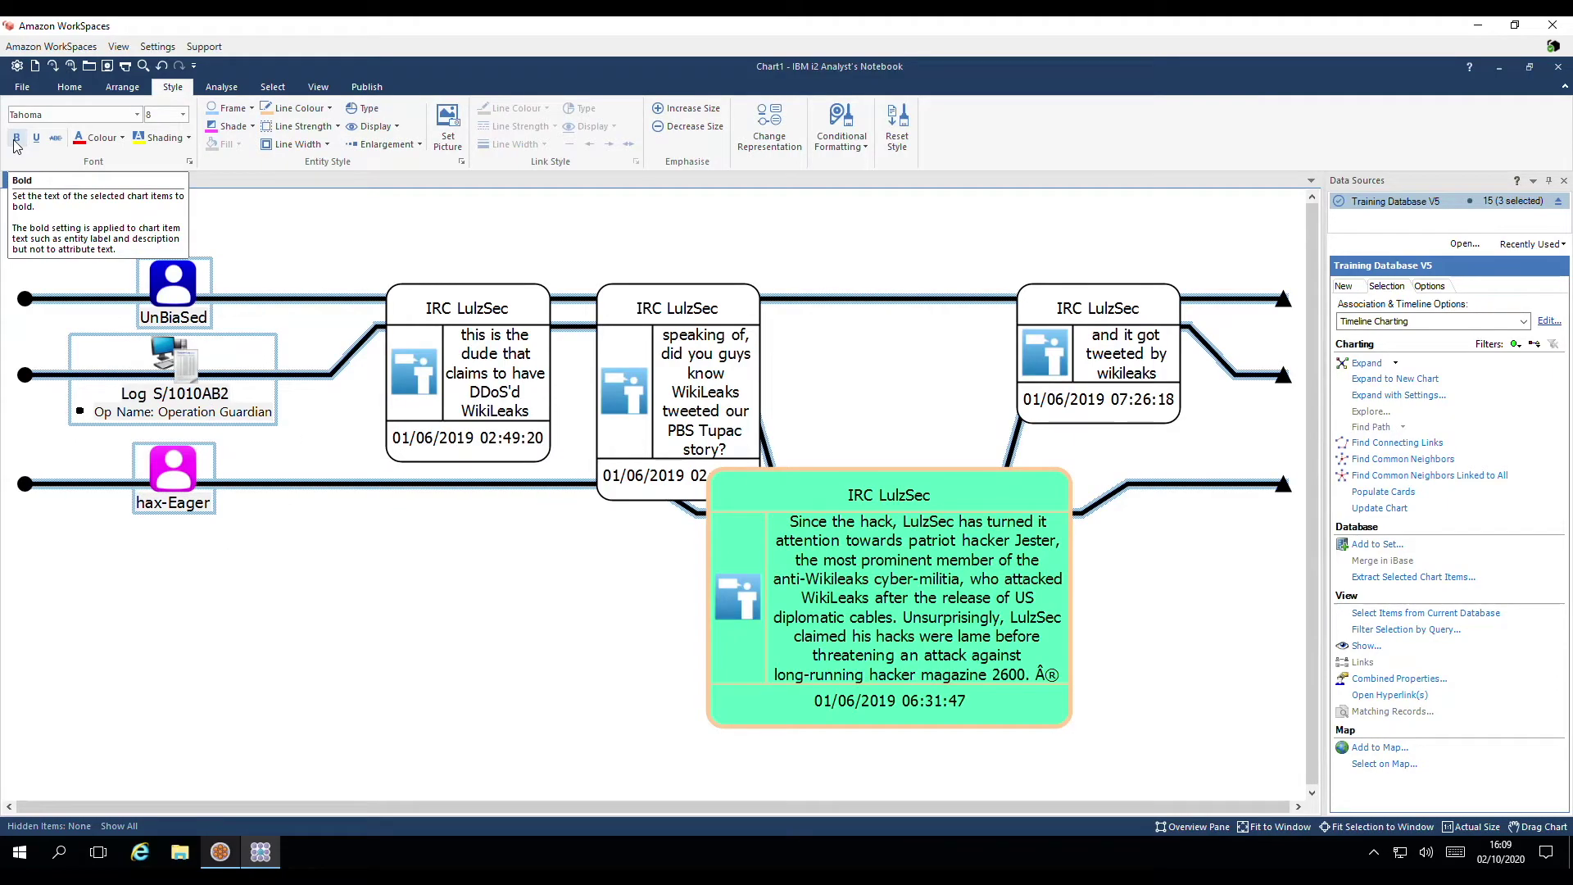
{"action": "left_click", "coordinate": [16, 141]}
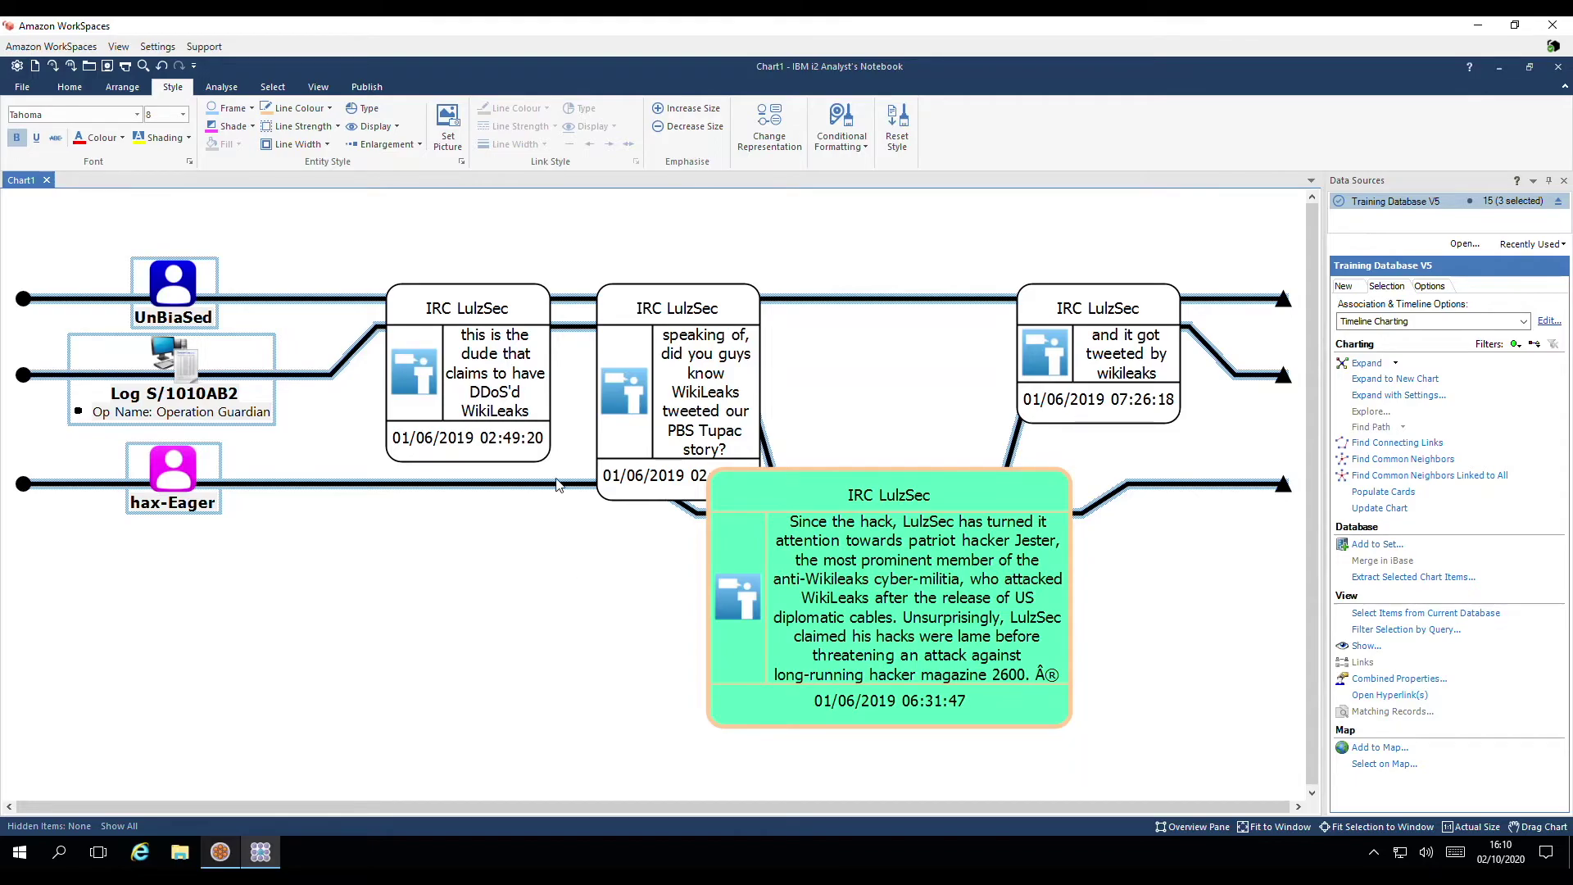
{"action": "left_click", "coordinate": [337, 206]}
Set the event frames' date-time format to 24-hour:min for all event cards via Combined Properties.
{"action": "left_click_drag", "start_coordinate": [336, 205], "coordinate": [1229, 769]}
{"action": "right_click", "coordinate": [755, 474]}
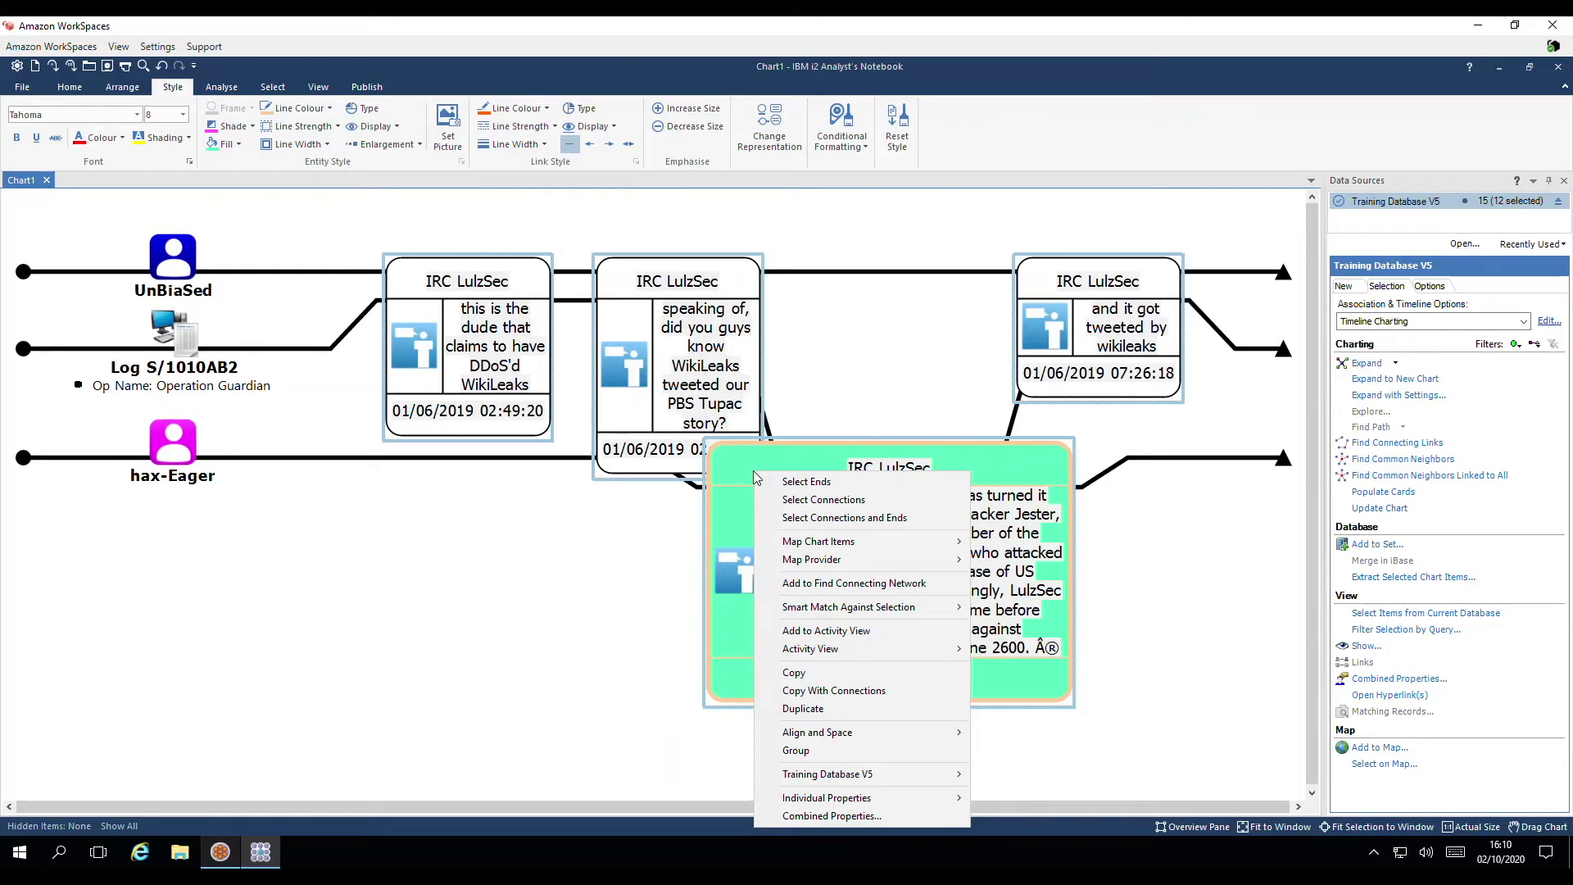
{"action": "left_click", "coordinate": [891, 816]}
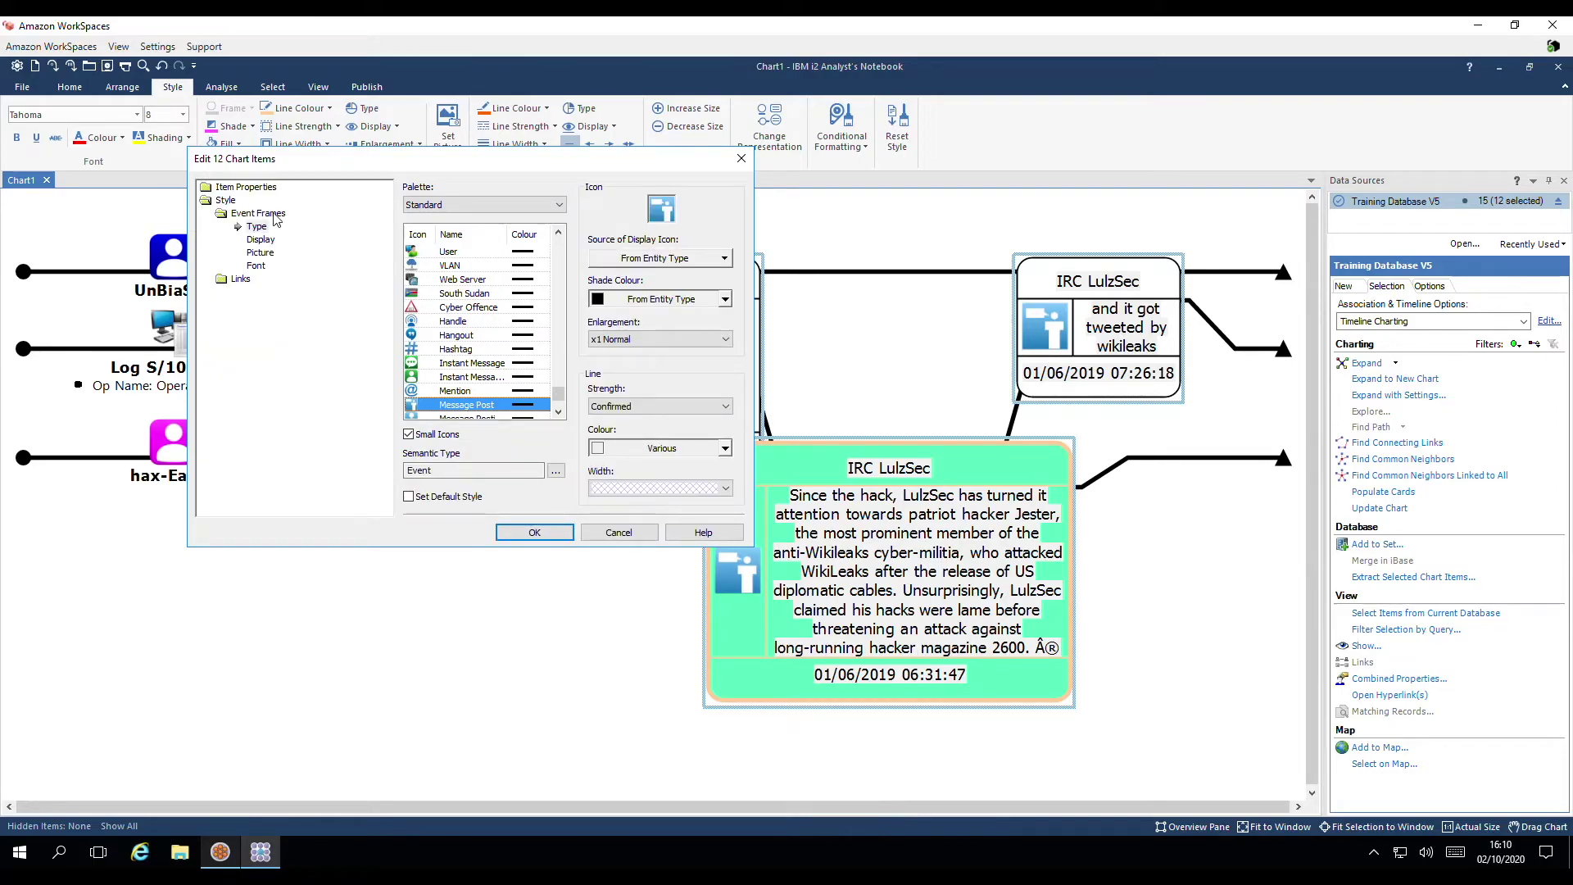
{"action": "left_click", "coordinate": [262, 243]}
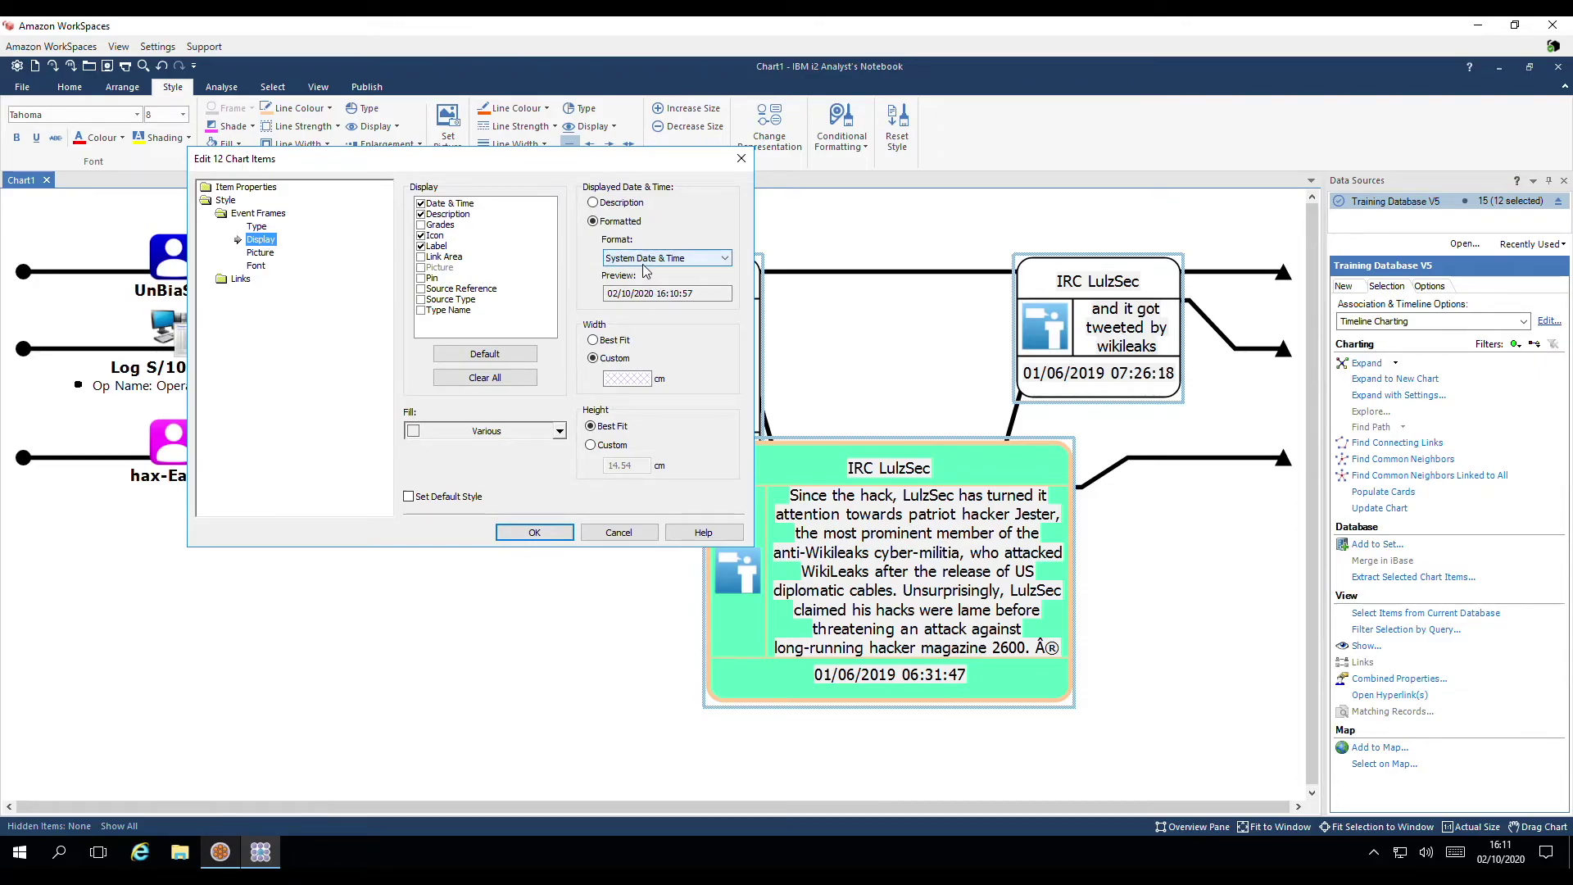
{"action": "left_click", "coordinate": [709, 259]}
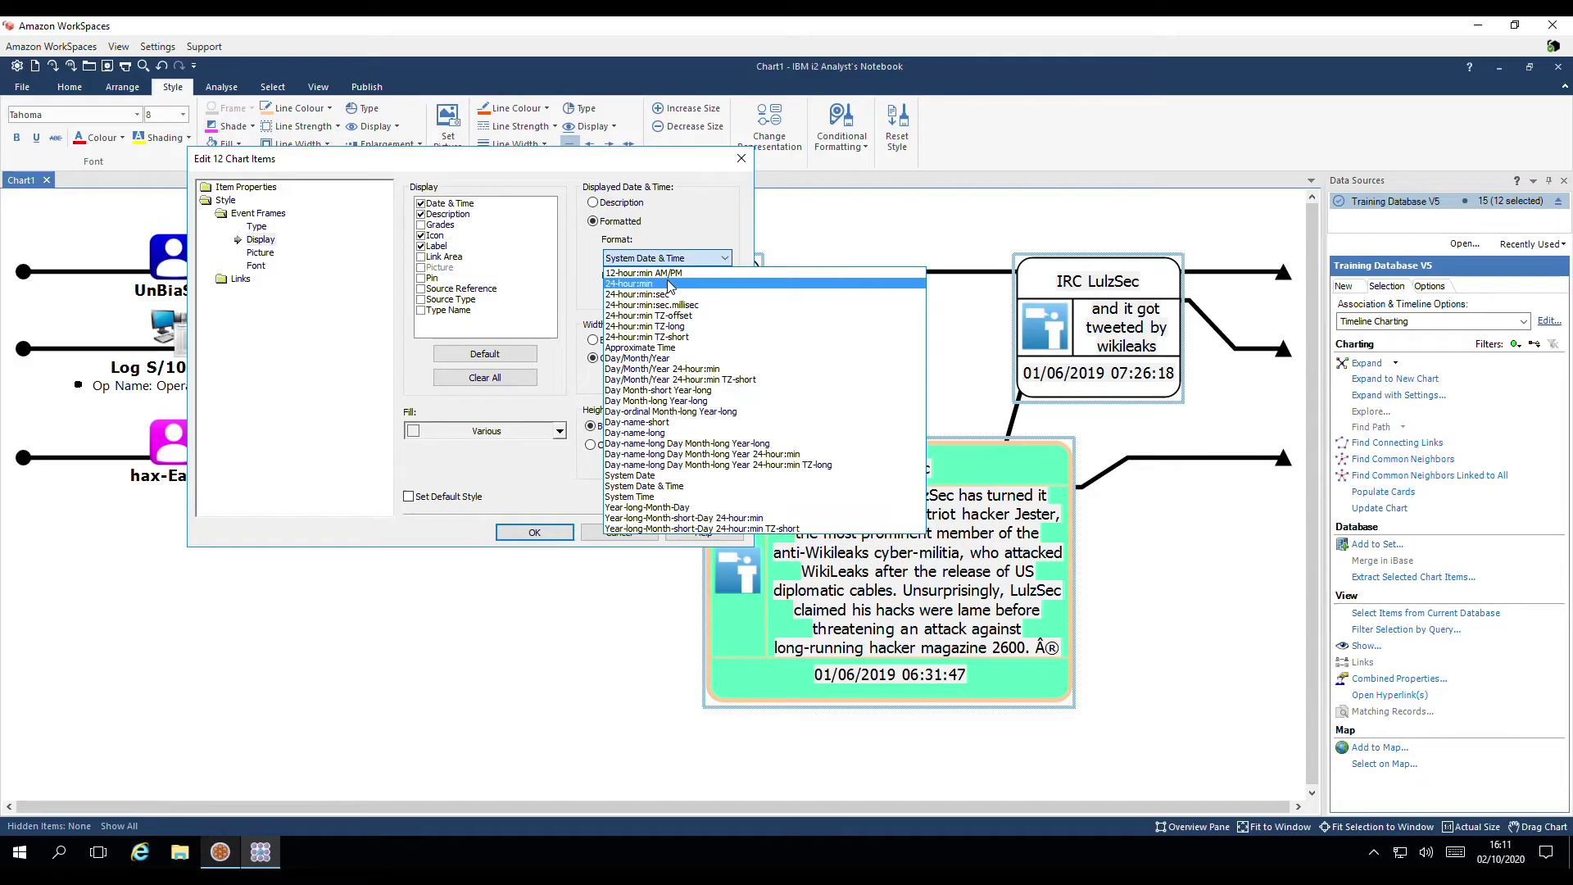
{"action": "left_click", "coordinate": [668, 284]}
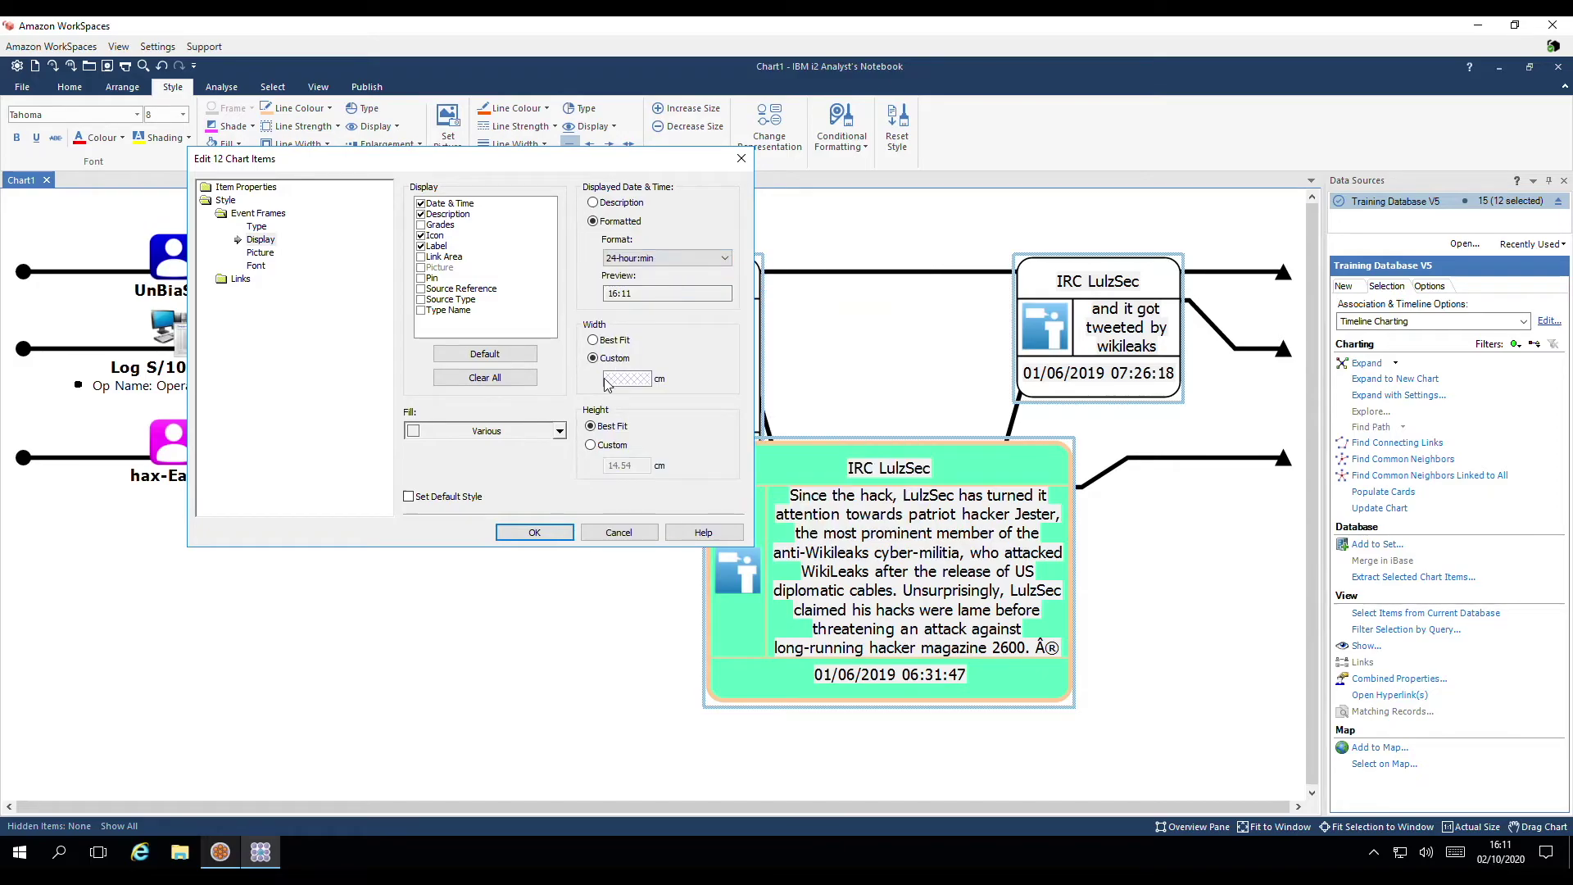
{"action": "left_click", "coordinate": [565, 539]}
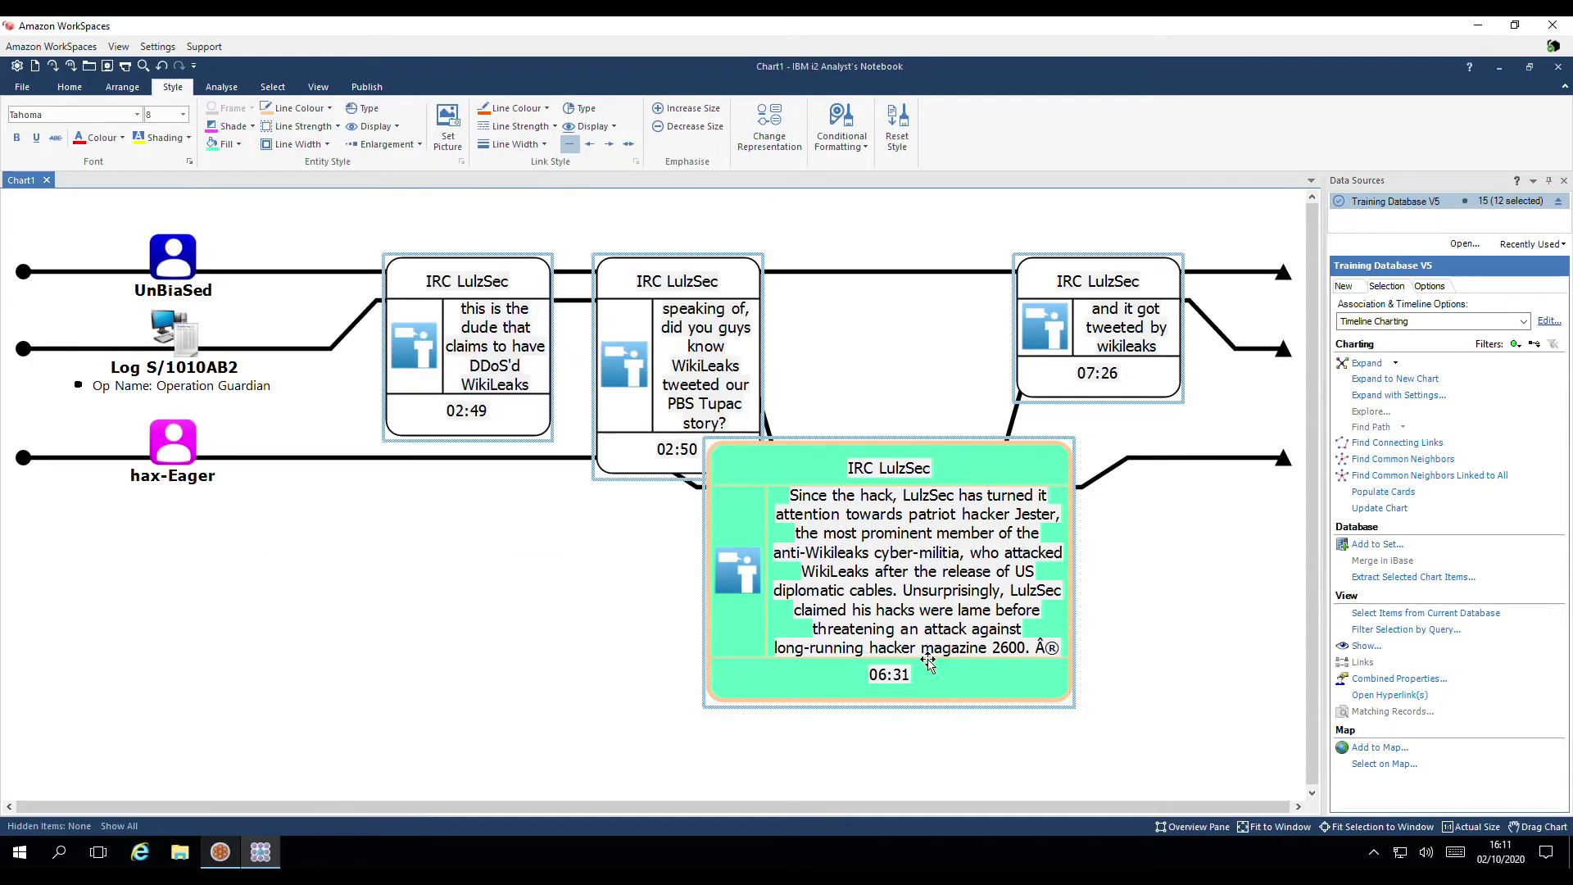
{"action": "left_click", "coordinate": [903, 739]}
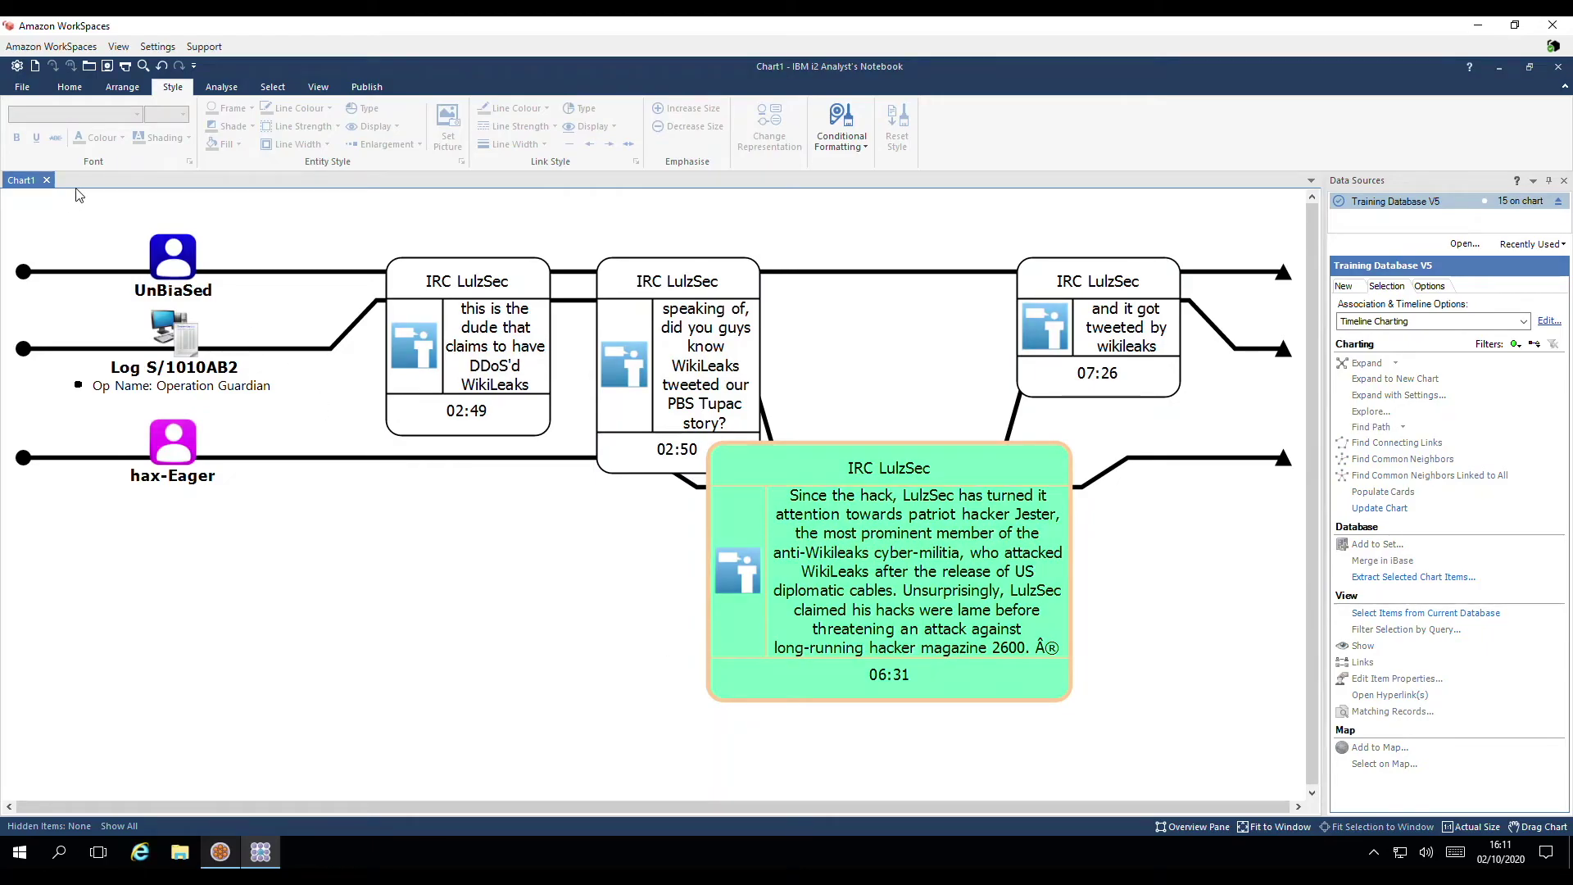
Move the three left entities about 100 px to the right.
{"action": "left_click_drag", "start_coordinate": [75, 195], "coordinate": [287, 526]}
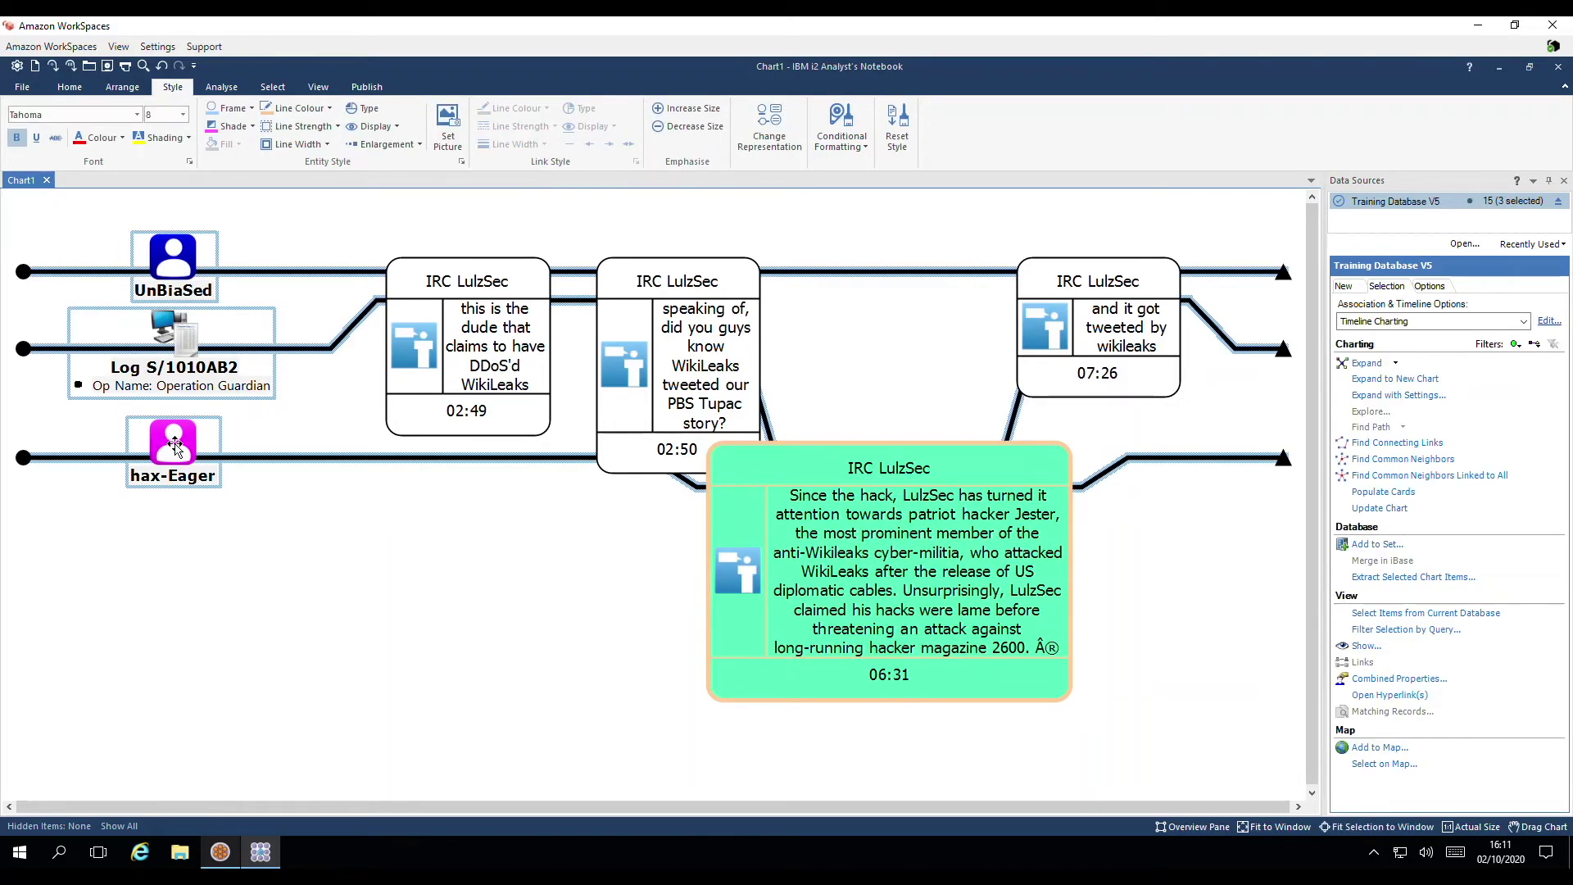
{"action": "left_click_drag", "start_coordinate": [175, 445], "coordinate": [285, 457]}
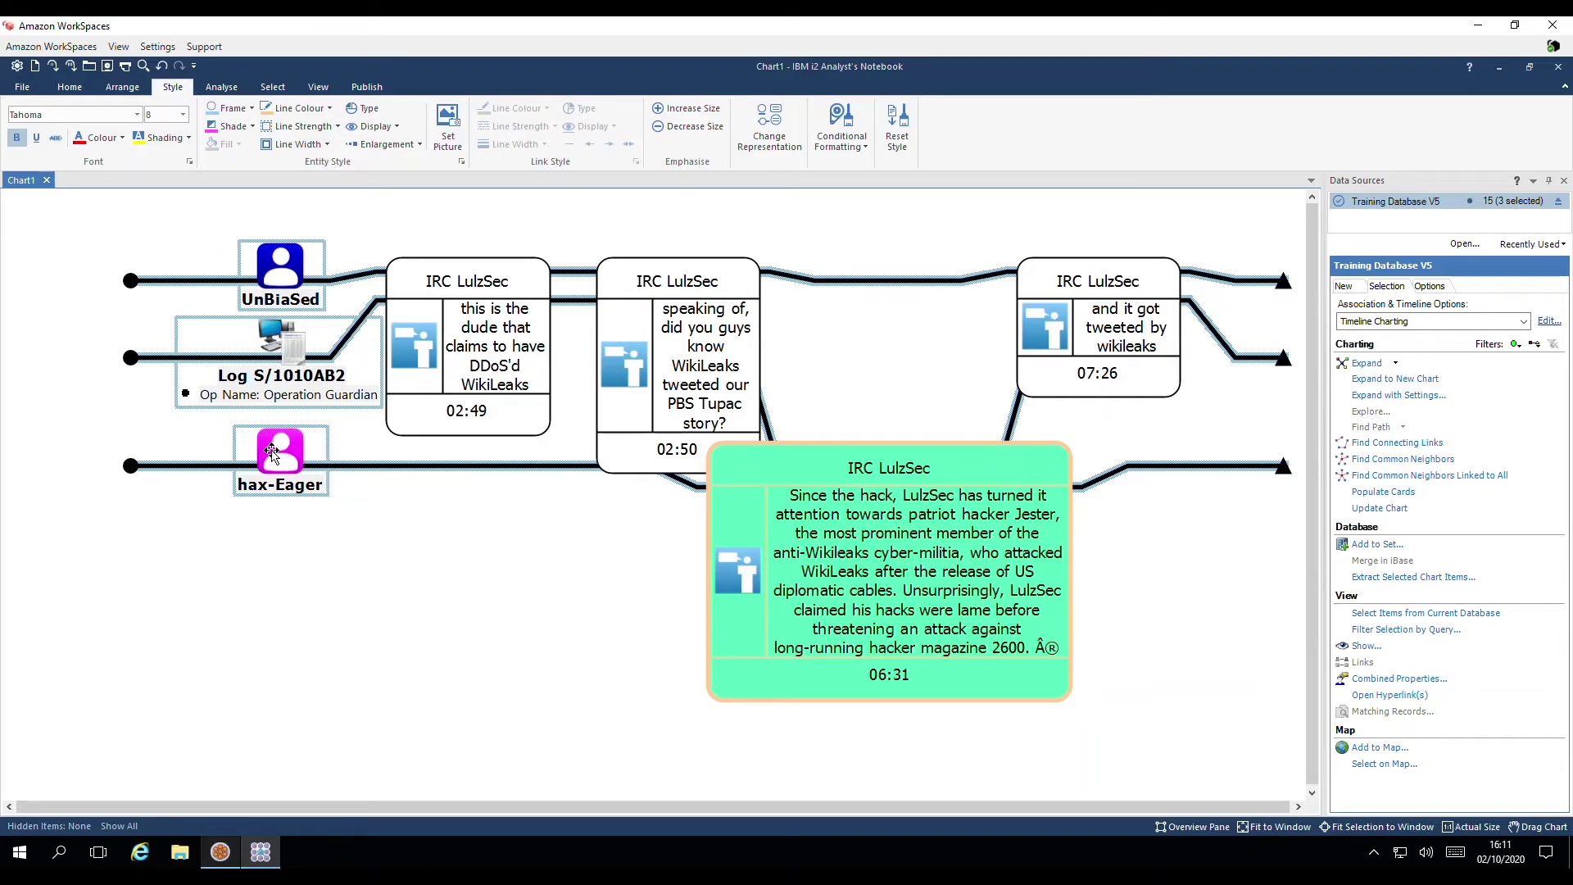
{"action": "left_click", "coordinate": [437, 499]}
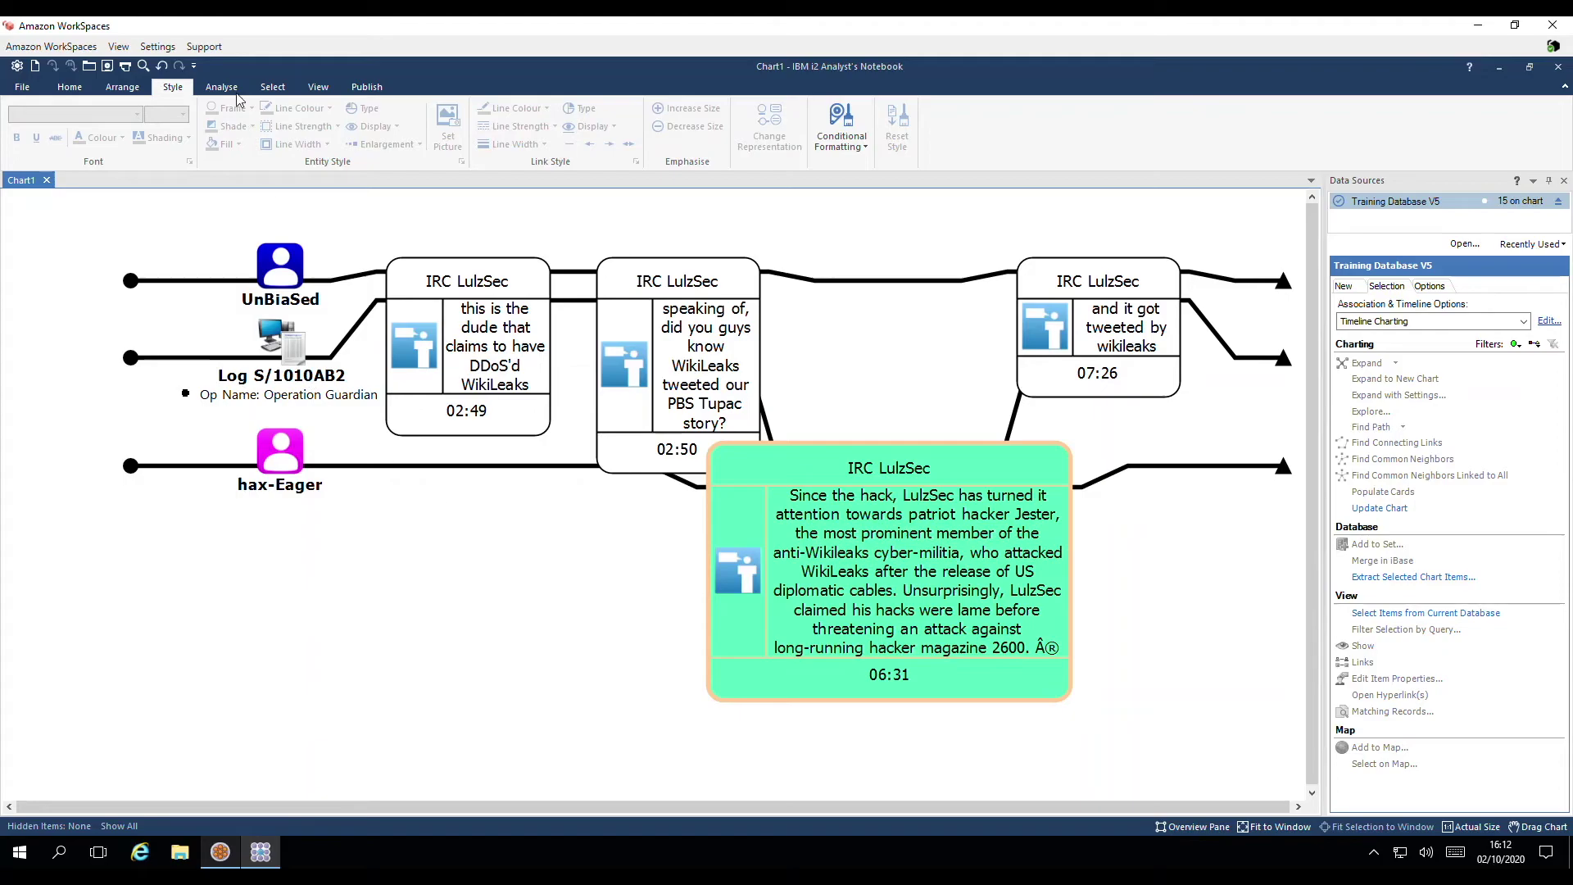
Apply the Ordered Theme Line layout to the chart.
{"action": "left_click", "coordinate": [124, 88]}
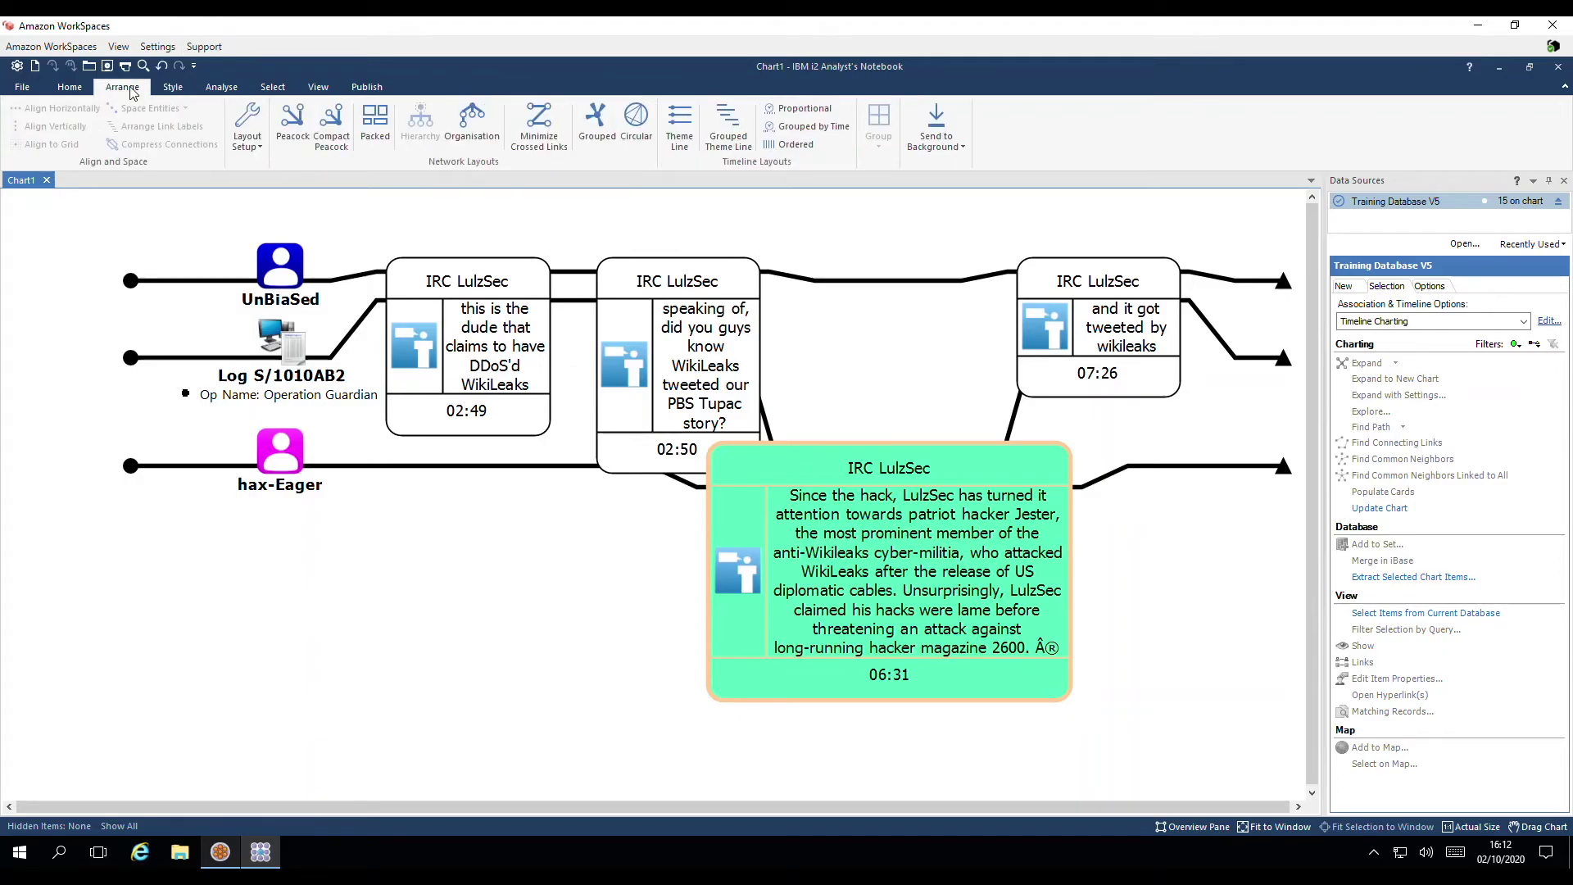
{"action": "left_click", "coordinate": [685, 122]}
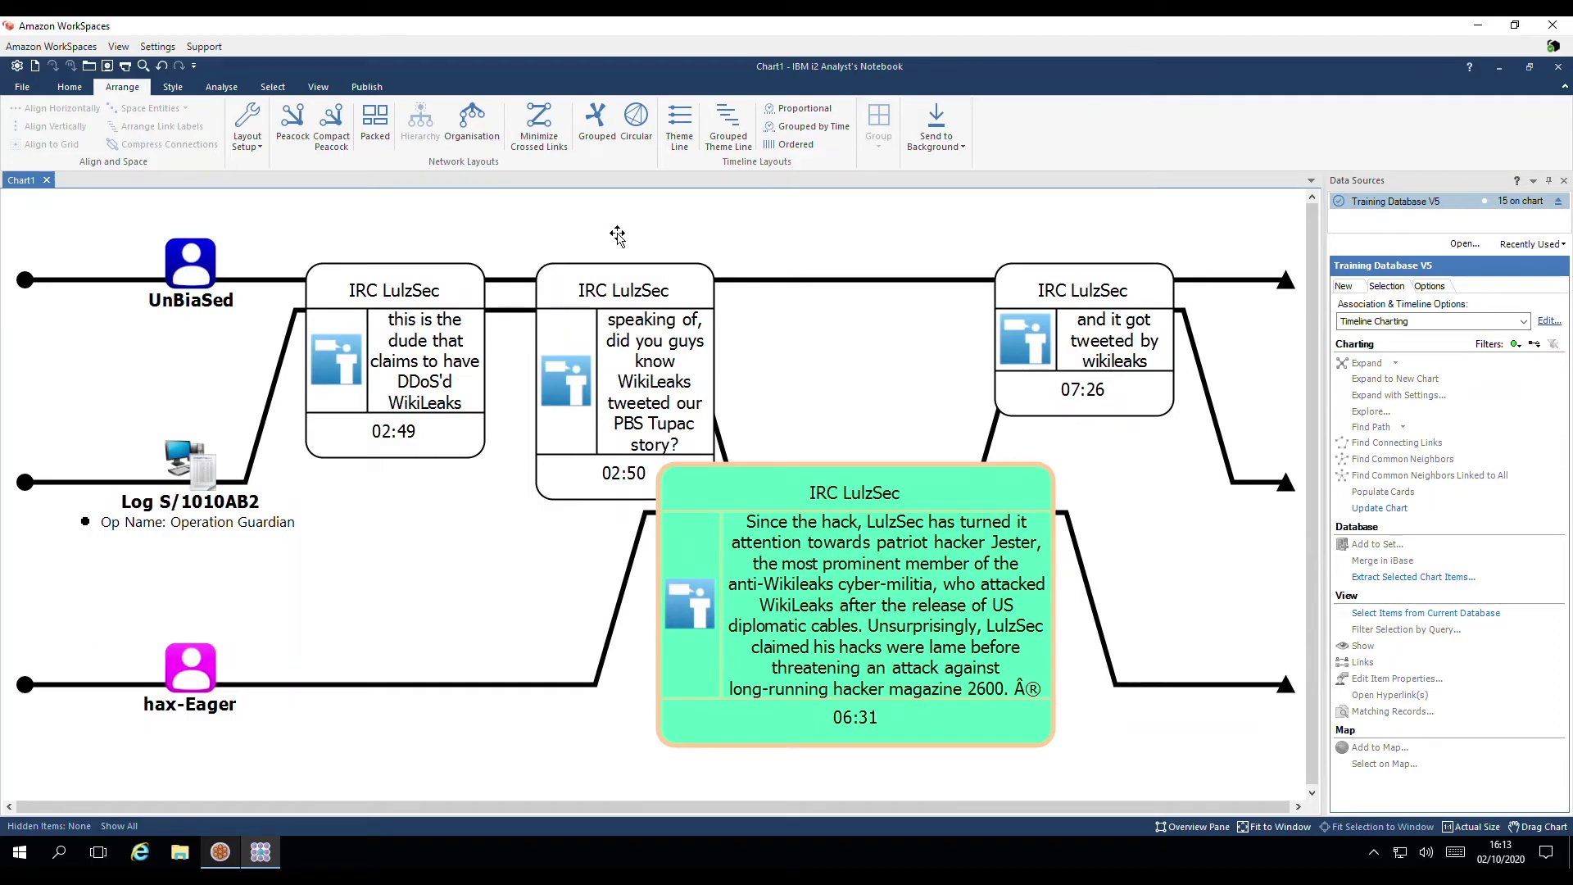
{"action": "left_click", "coordinate": [806, 148]}
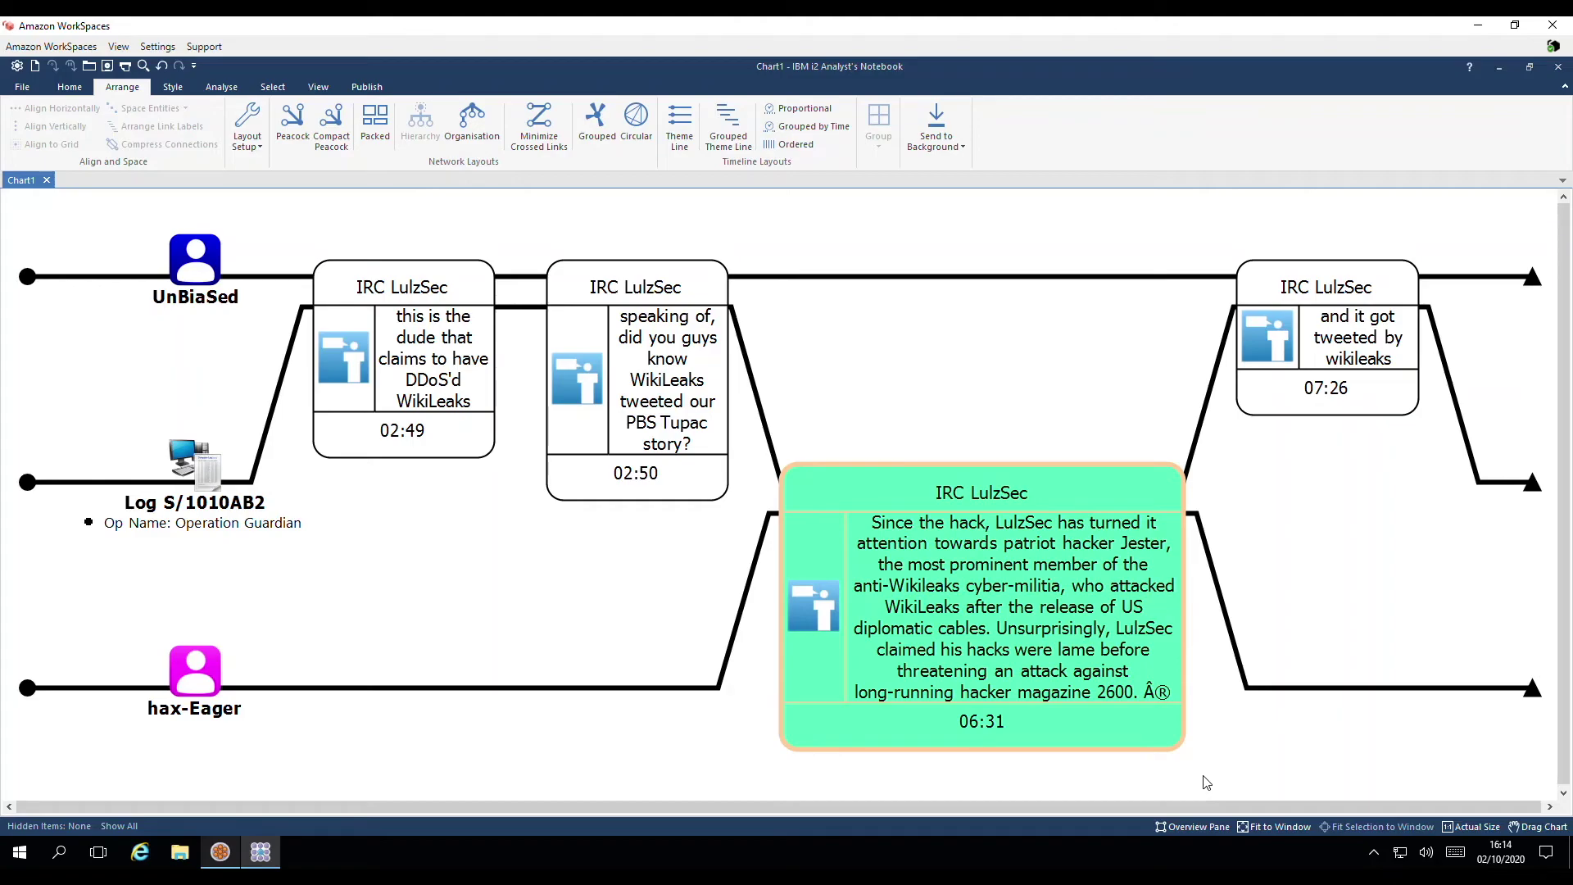
Capture the current chart as Snapshot 1.
{"action": "left_click", "coordinate": [380, 92]}
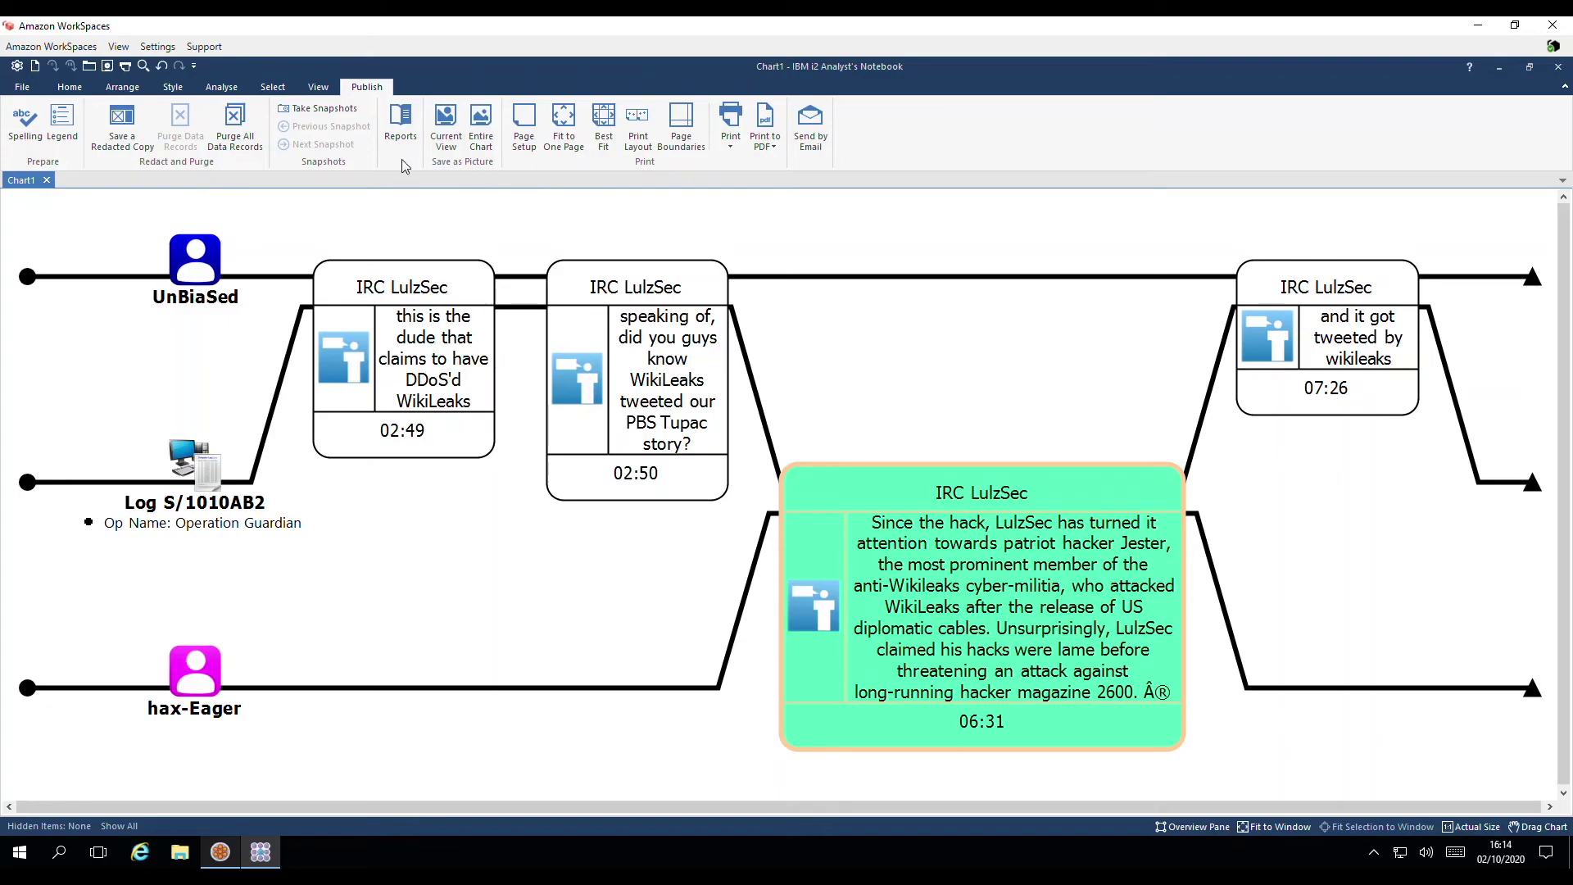
{"action": "left_click", "coordinate": [358, 109]}
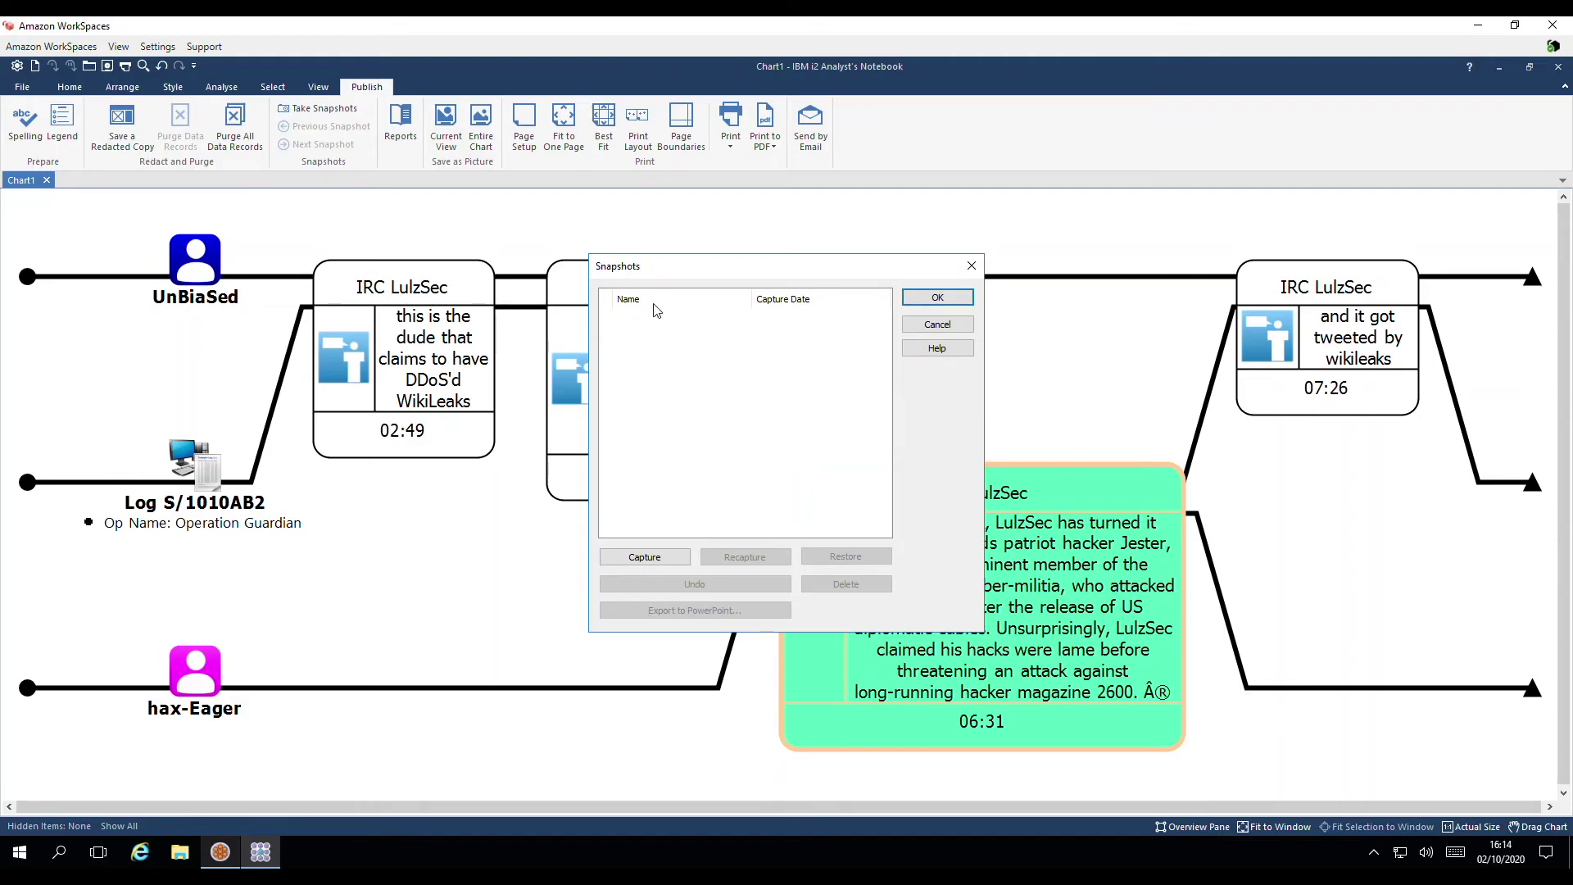
{"action": "left_click", "coordinate": [678, 560]}
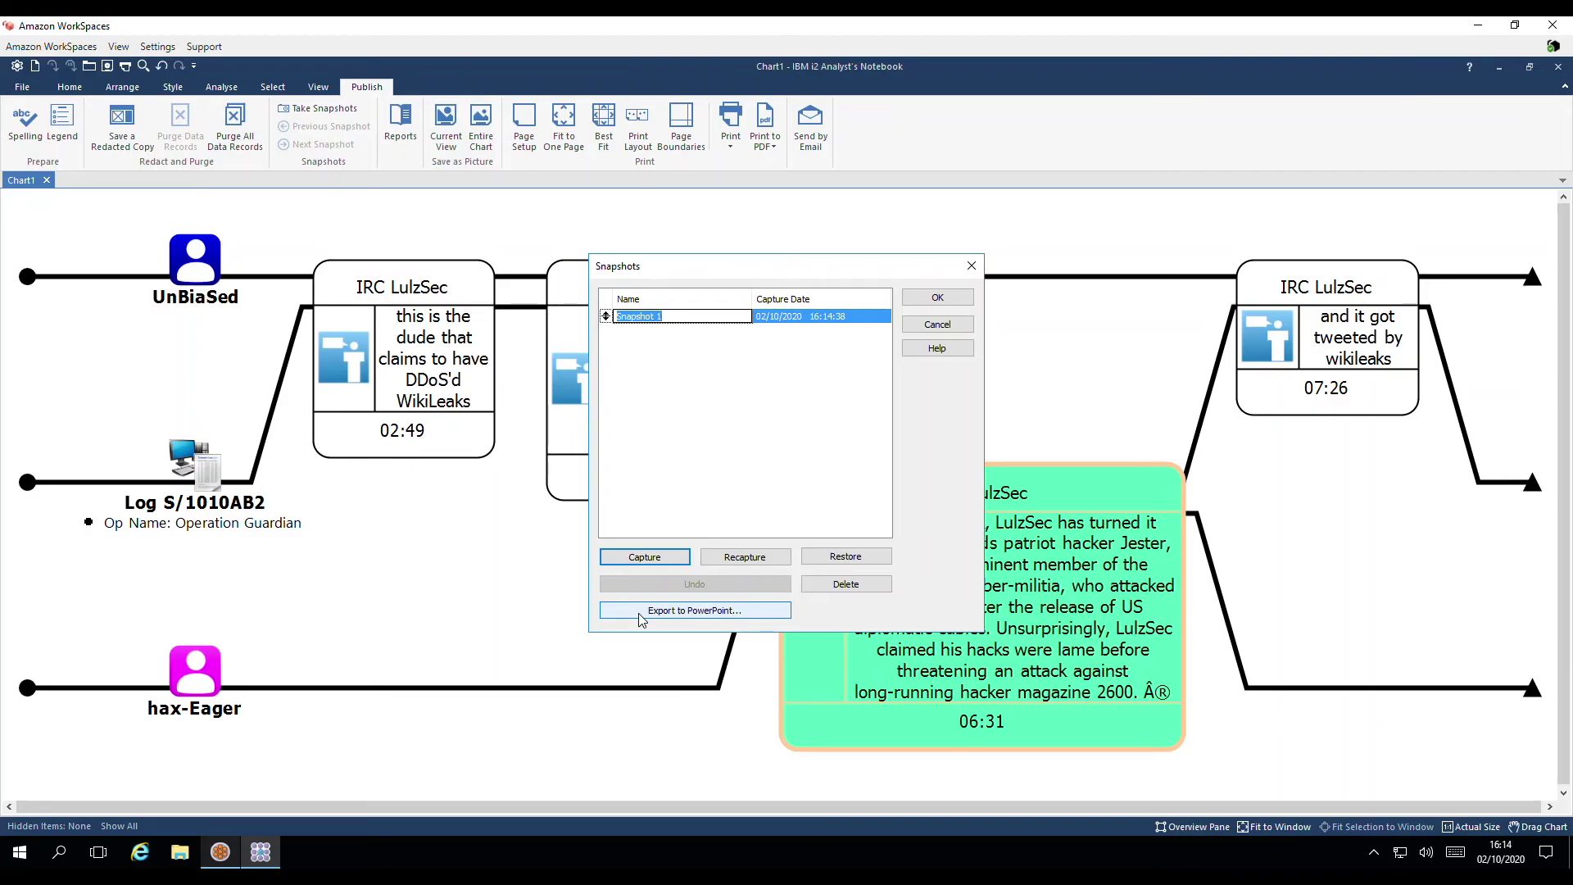
Export the snapshot to PowerPoint as 'Wikileaks Messages Presentation'.
{"action": "left_click", "coordinate": [639, 613]}
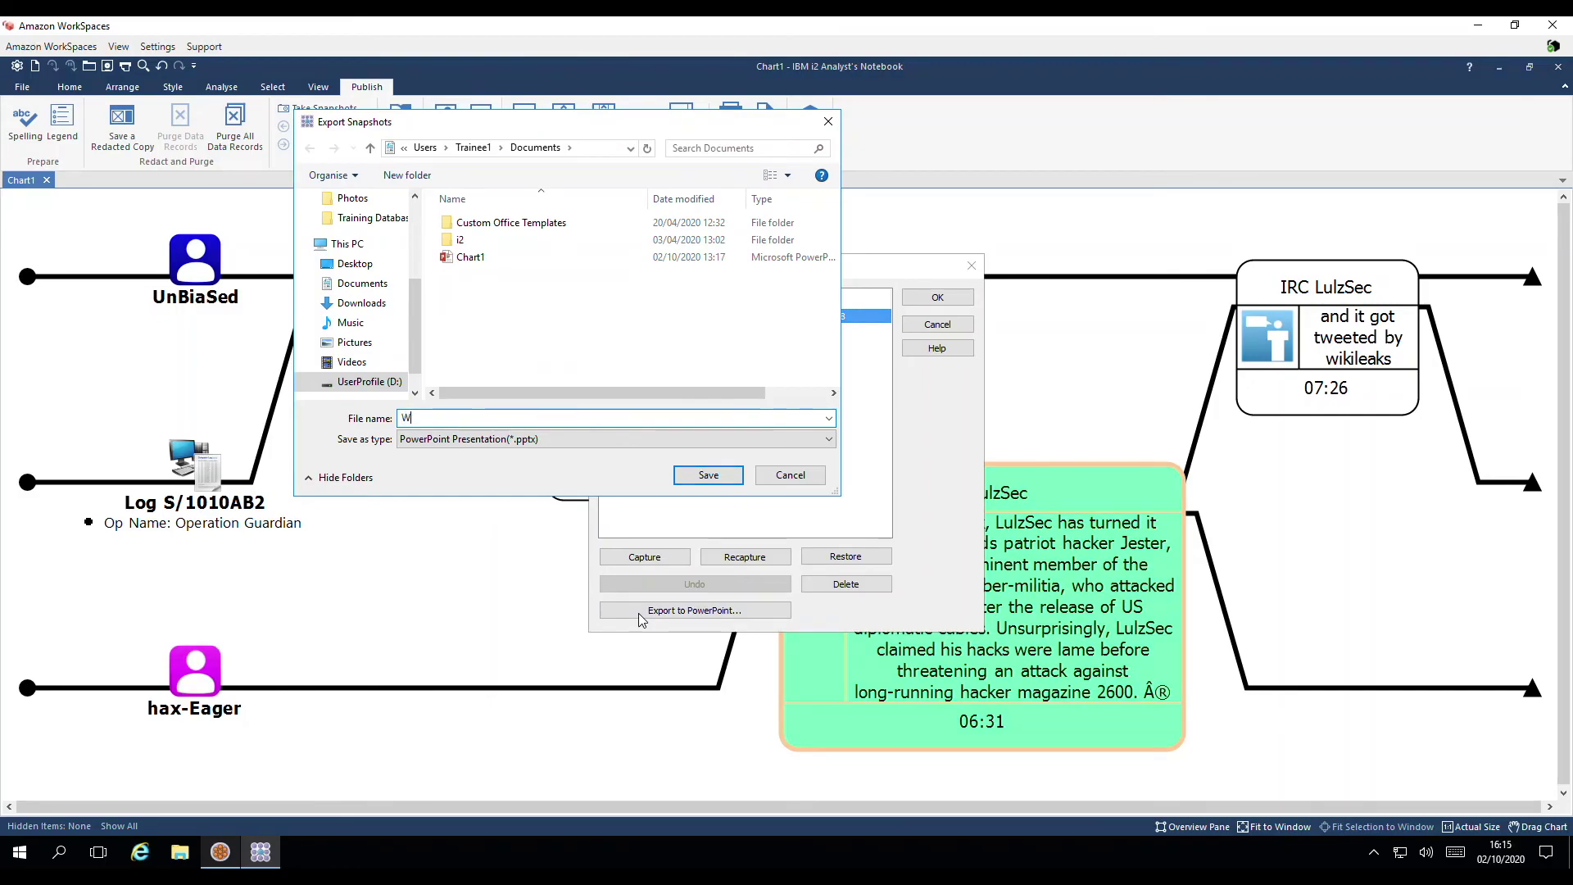
{"action": "type", "text": "Wikileaks Messages"}
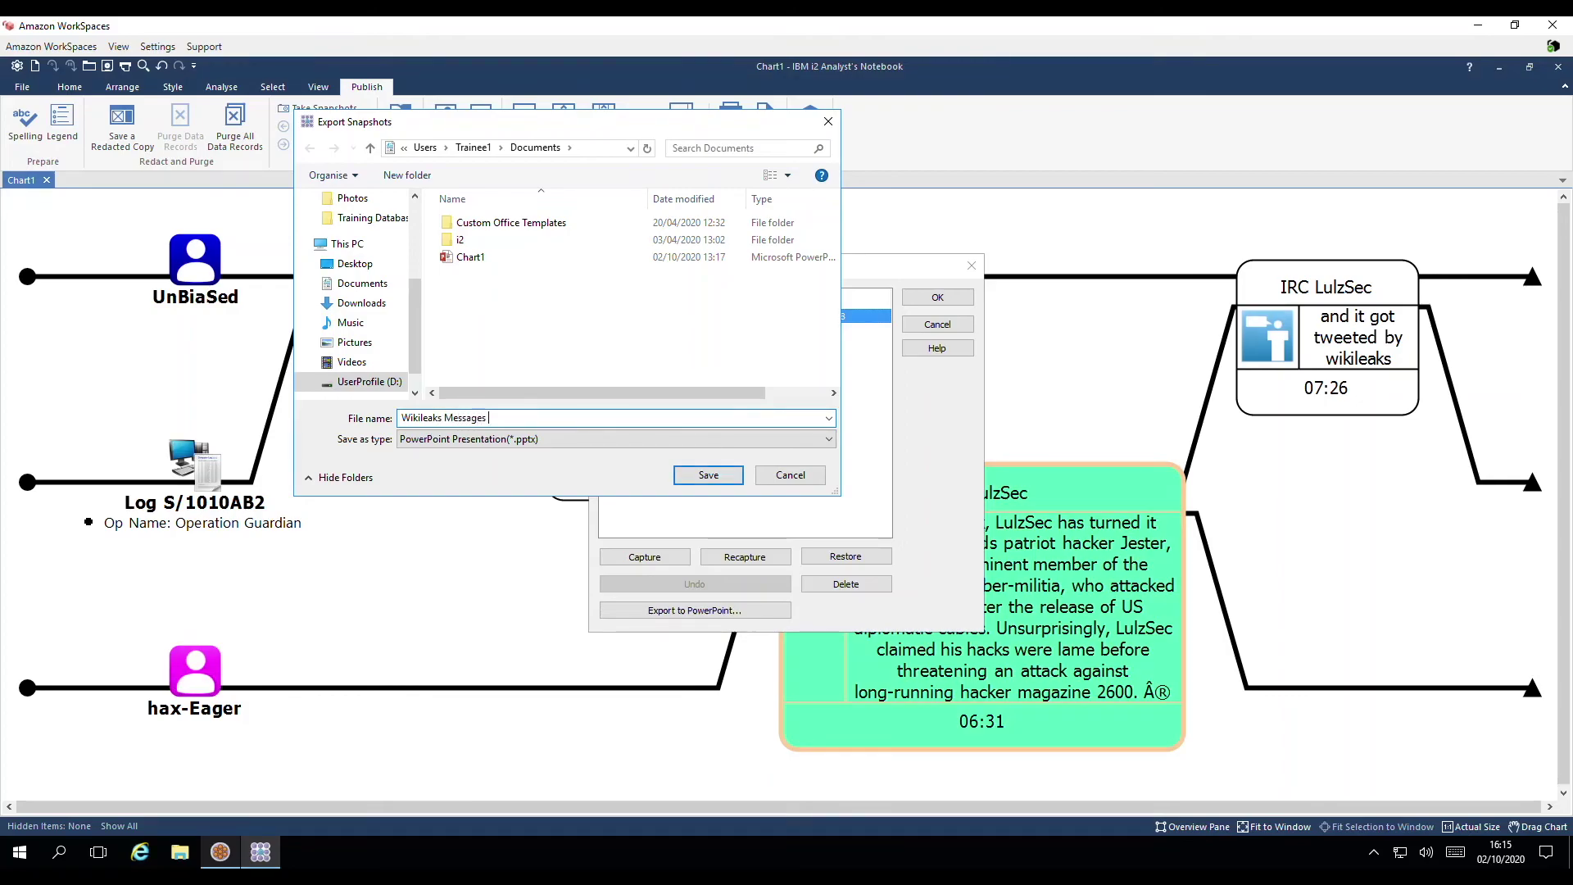
{"action": "type", "text": " Presentation"}
{"action": "key", "text": "Return"}
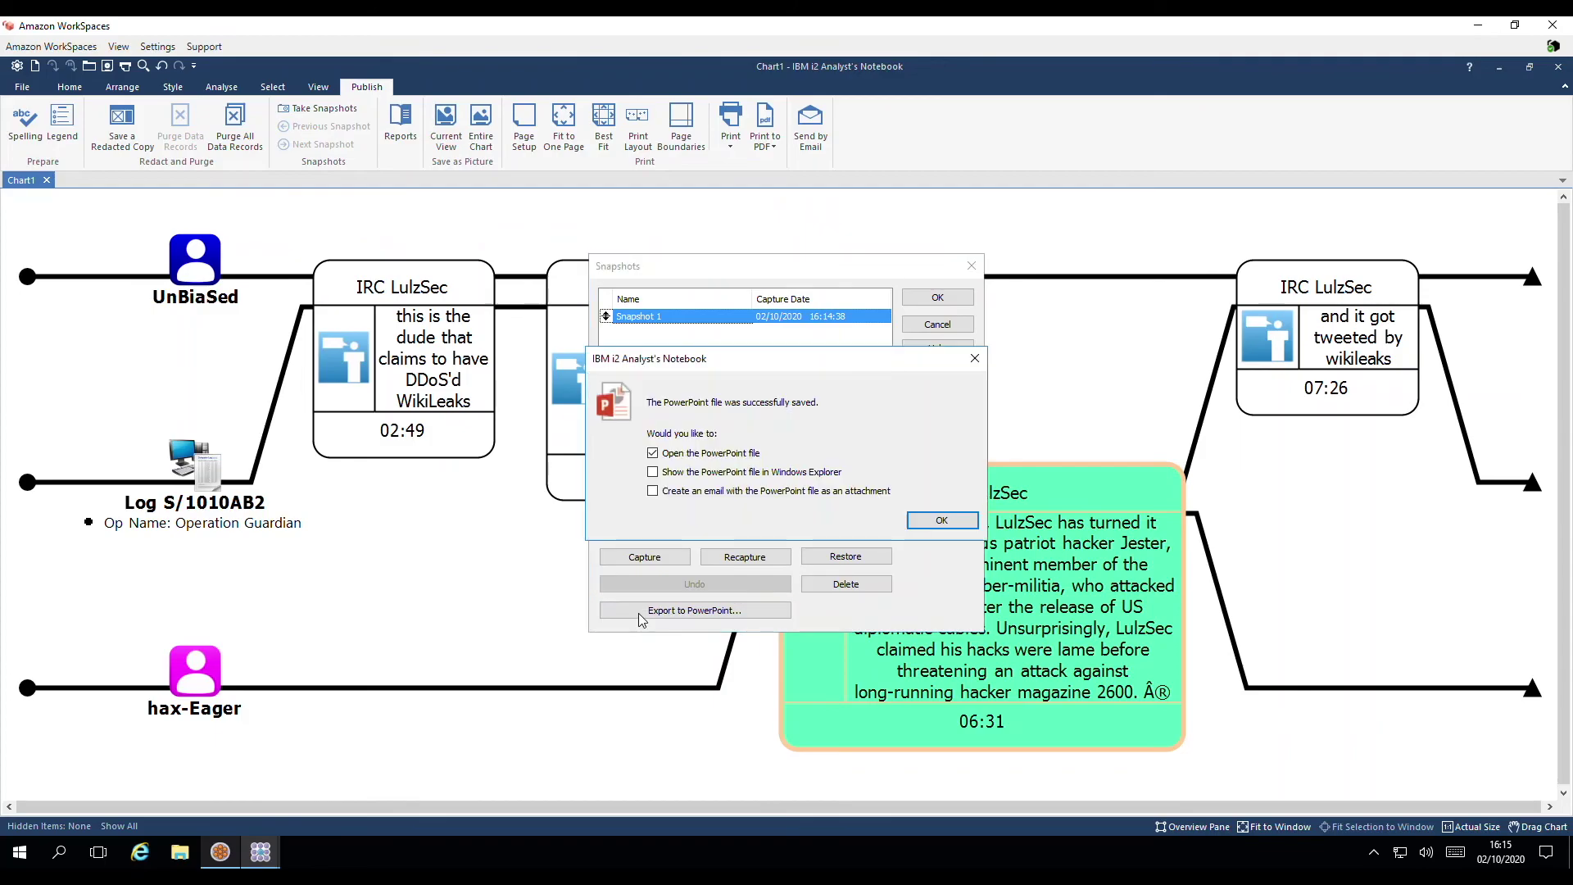